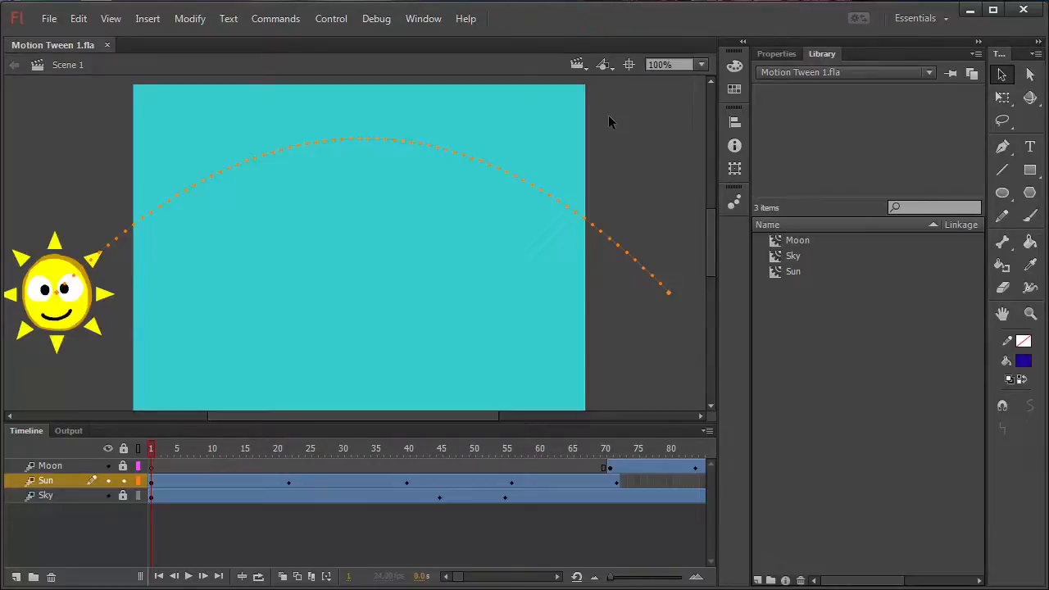
Step: Test the movie to preview the sun, moon and sky animation, and close the preview
key(ctrl+Return)
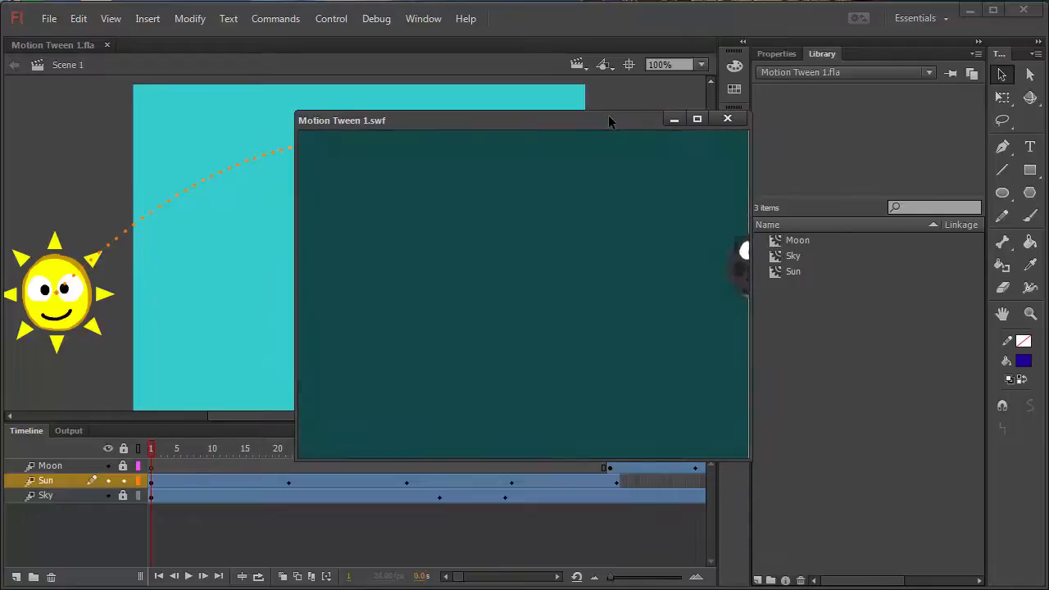
click(727, 118)
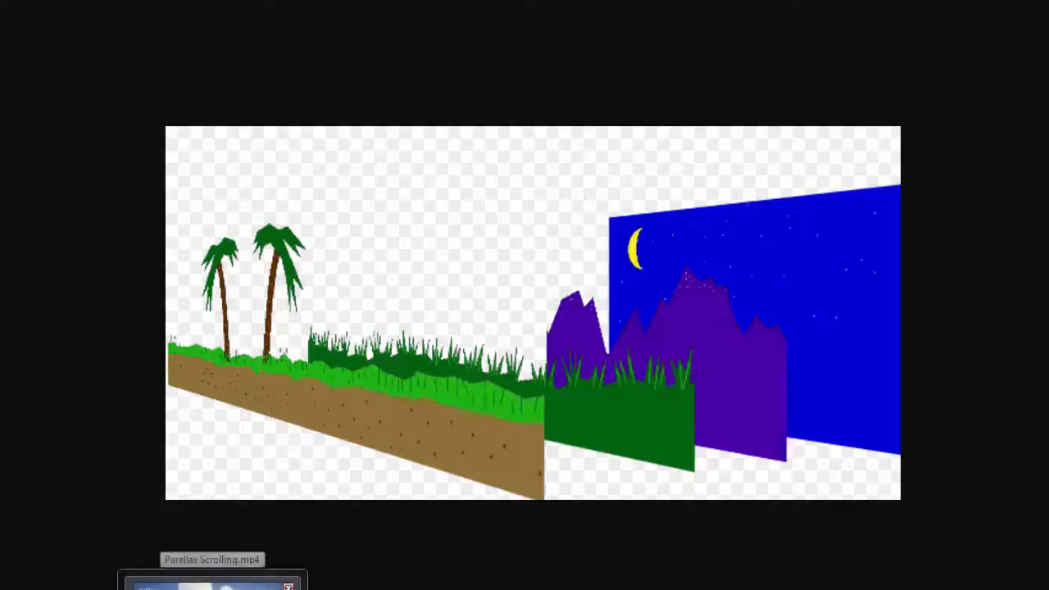
Step: Switch to the Parallax Scrolling.mp4 video and play it from the start, pausing to examine how the background layers move
click(213, 588)
click(25, 580)
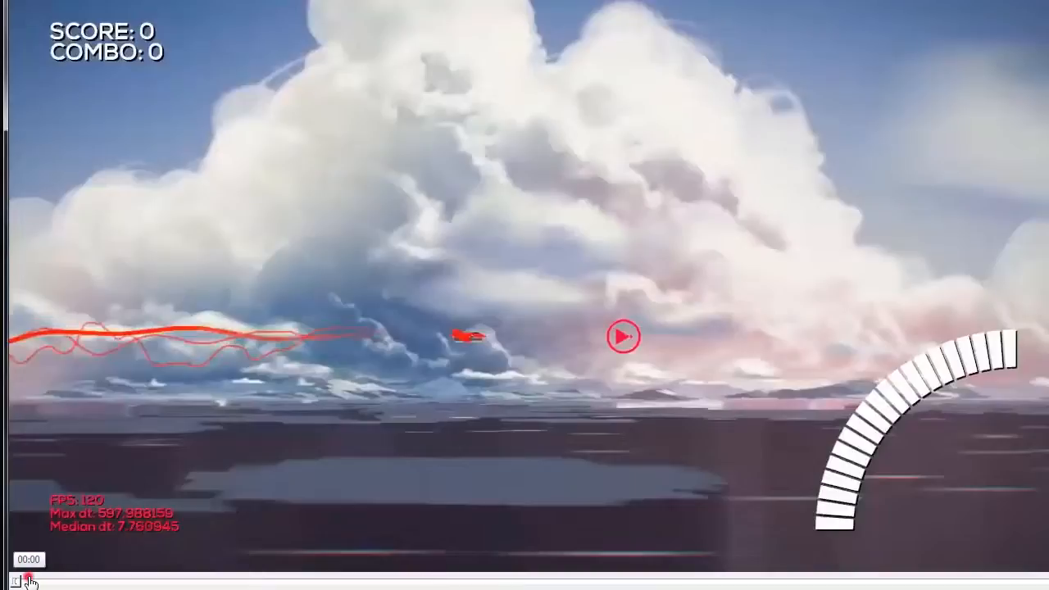
click(316, 316)
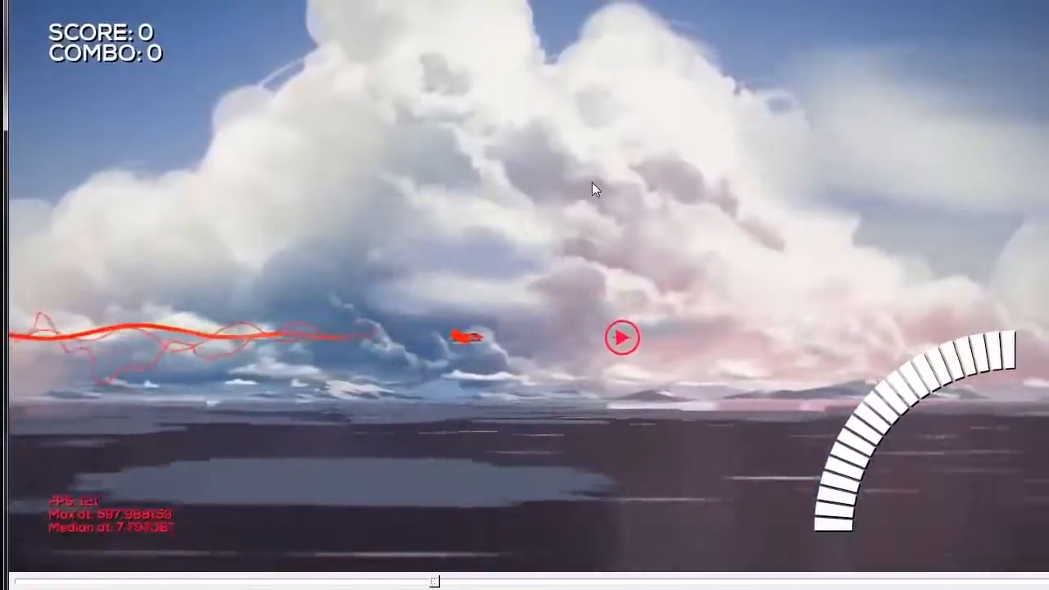
click(590, 180)
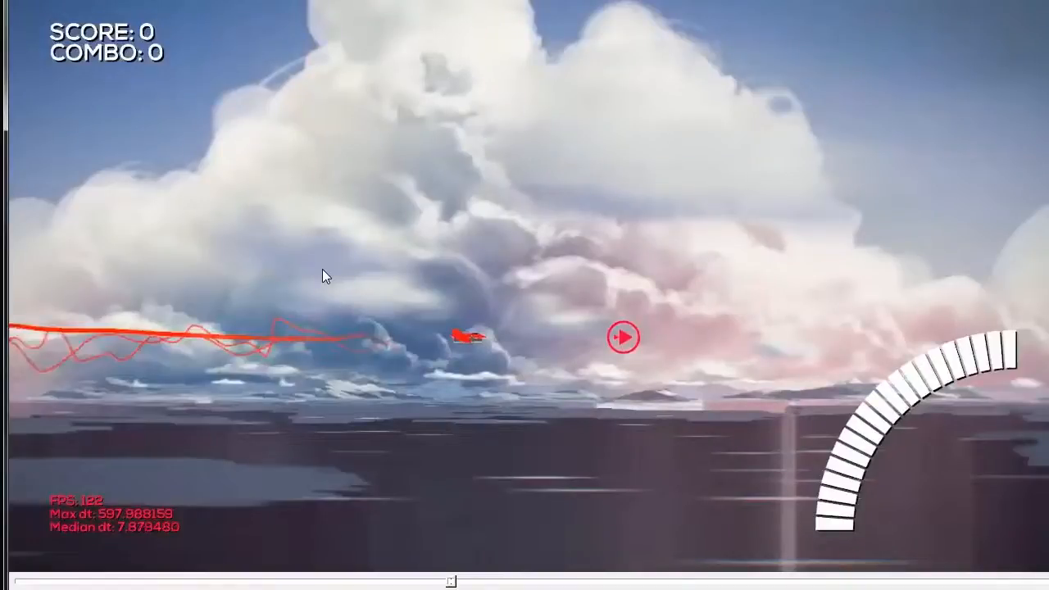
click(450, 201)
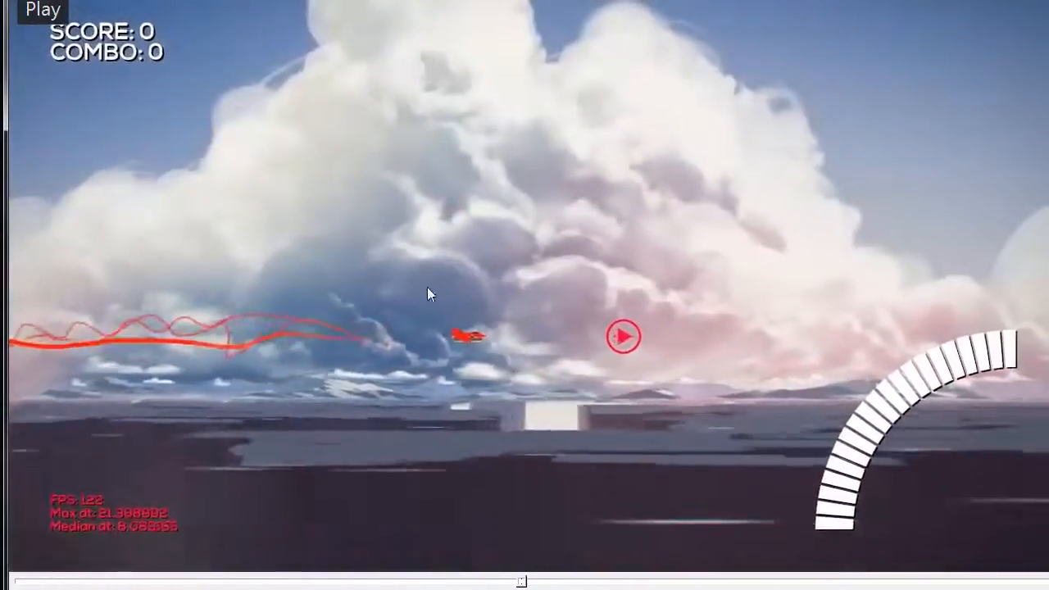
click(791, 215)
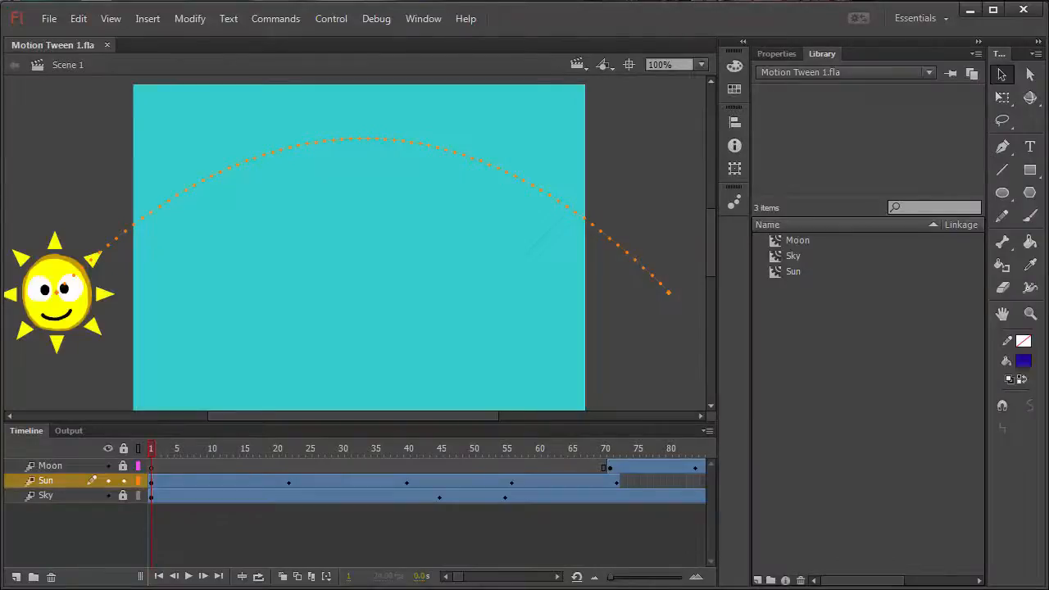
Step: Add a new layer above the Moon layer and name it Mountains
click(154, 448)
ctrl+shift+click(325, 321)
click(351, 289)
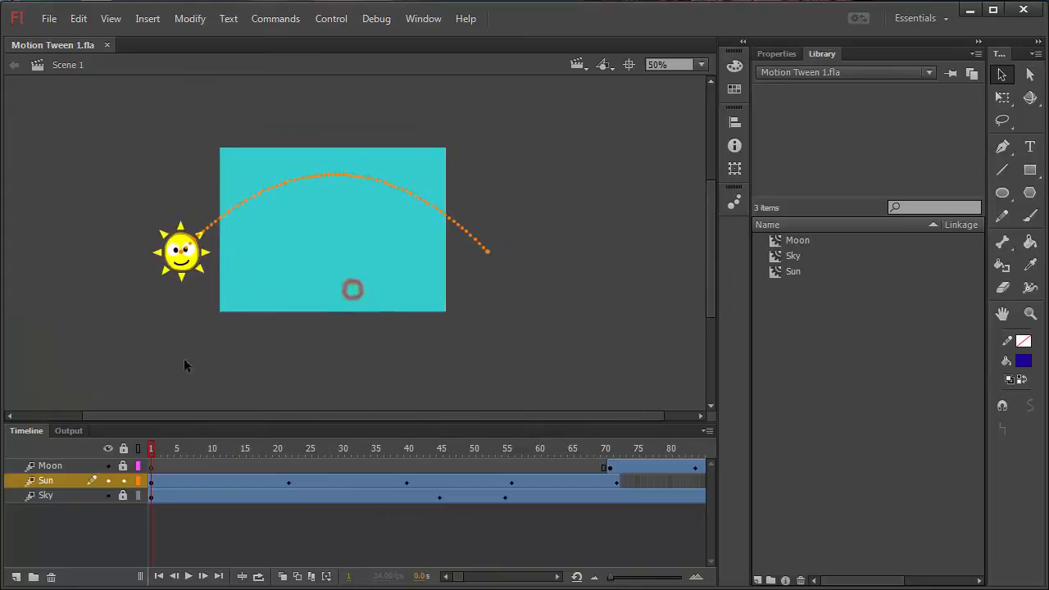
click(50, 466)
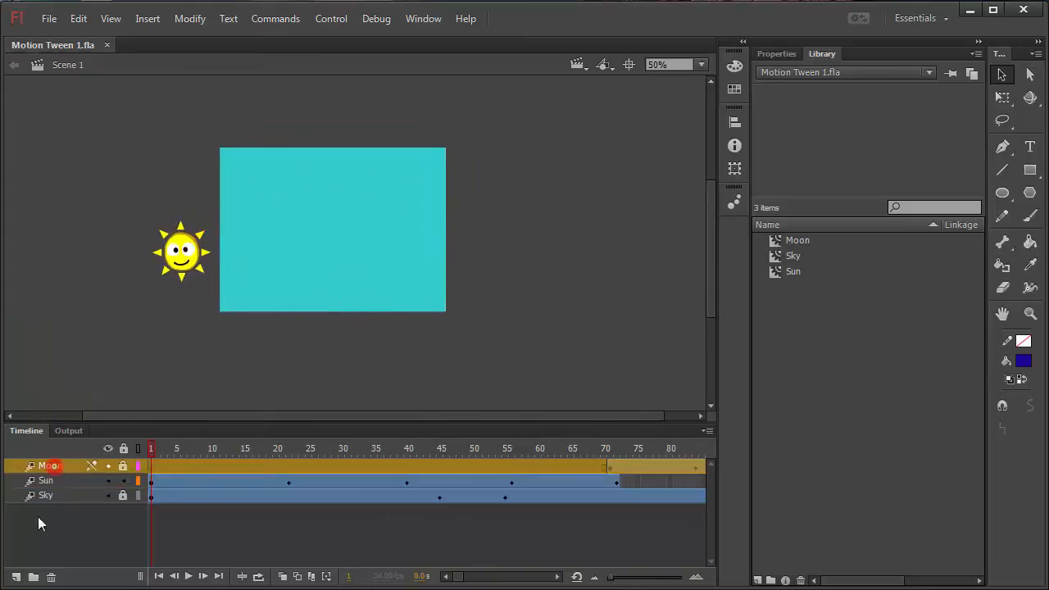
click(16, 577)
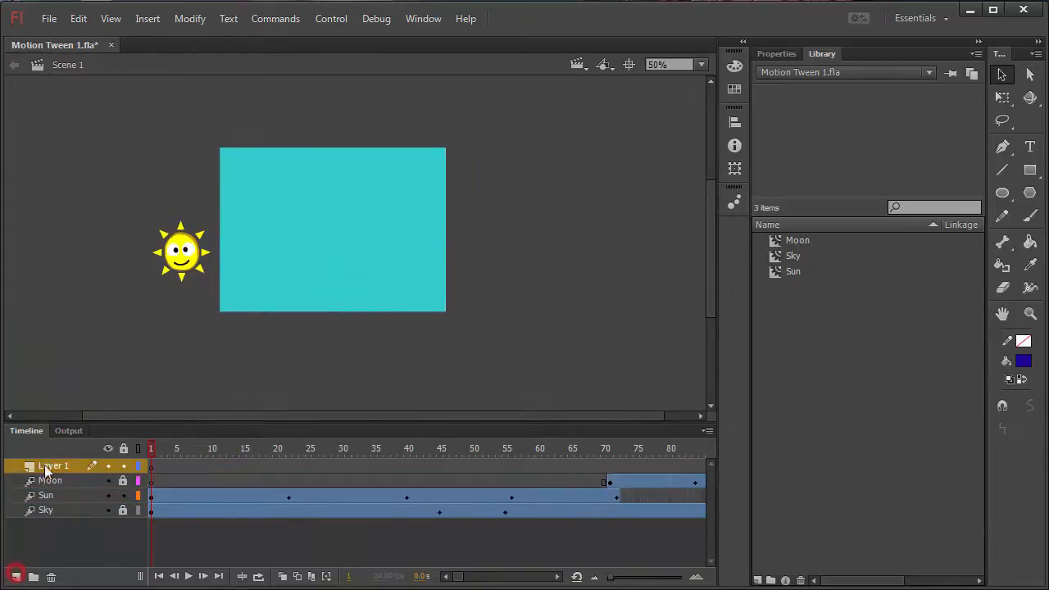
double_click(51, 466)
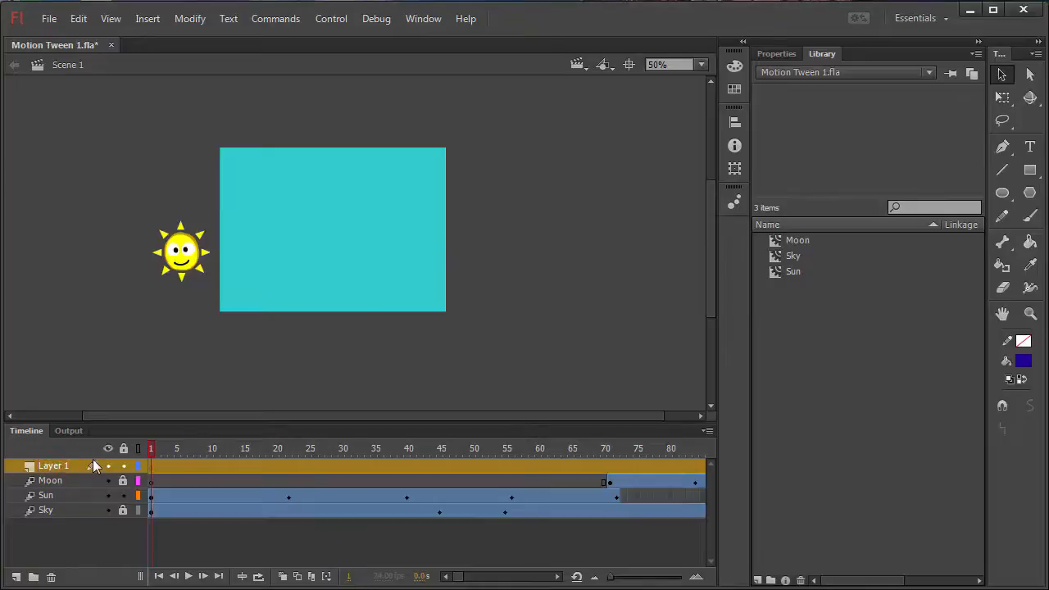
double_click(59, 466)
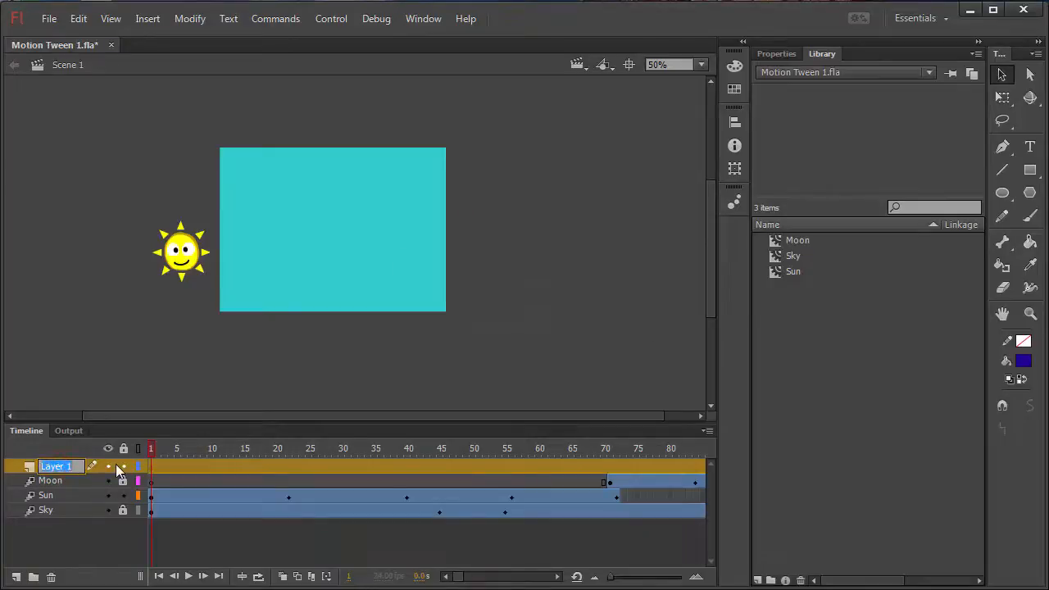
text(Mountains)
key(Return)
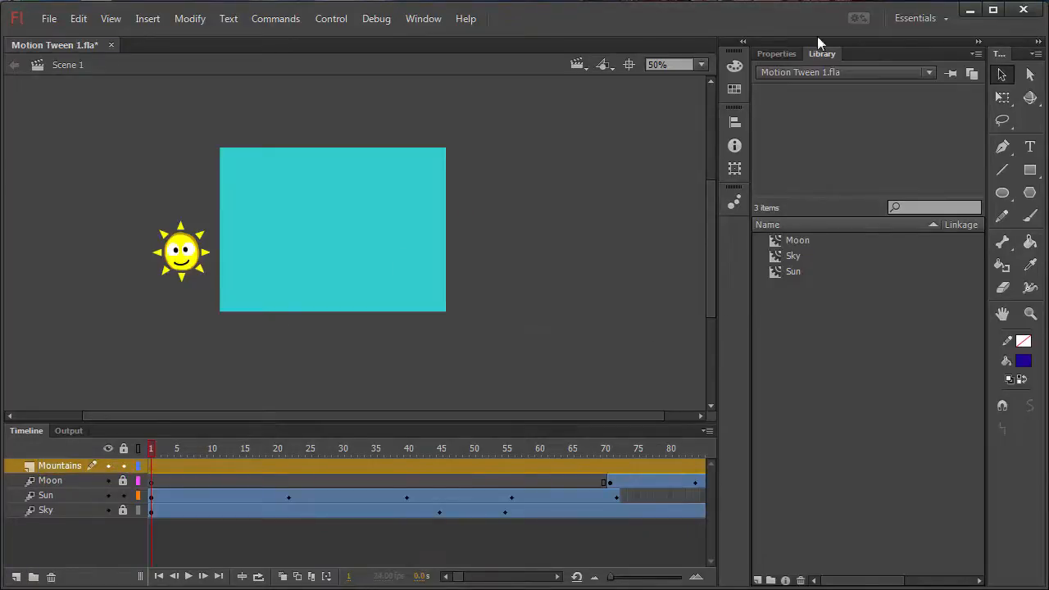
Step: Set up the Brush tool with a purple fill and enlarge the brush by three sizes after a test dab
click(1030, 215)
click(1024, 359)
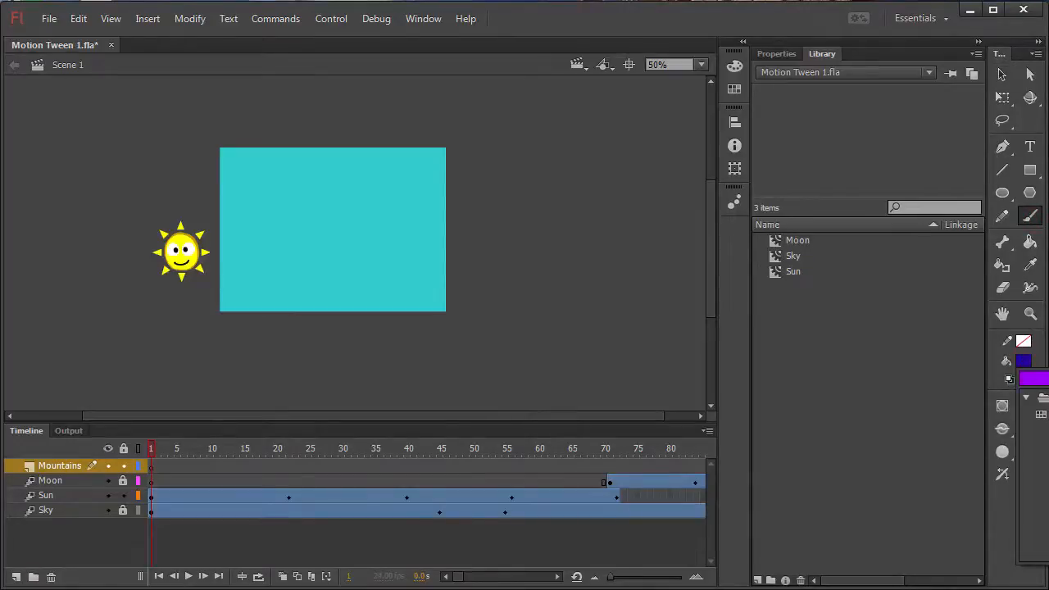
click(1048, 491)
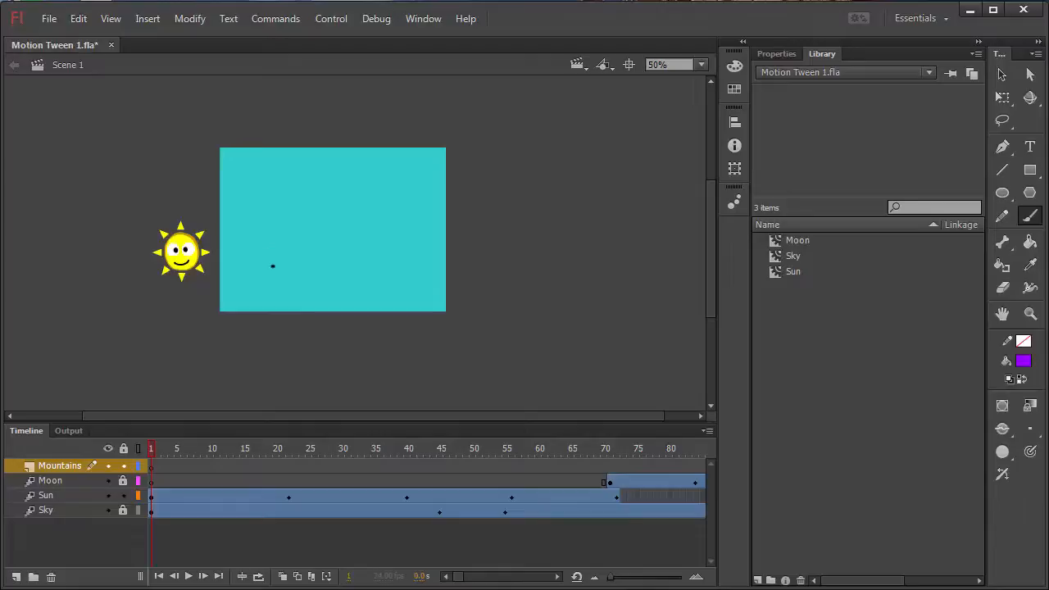
click(293, 267)
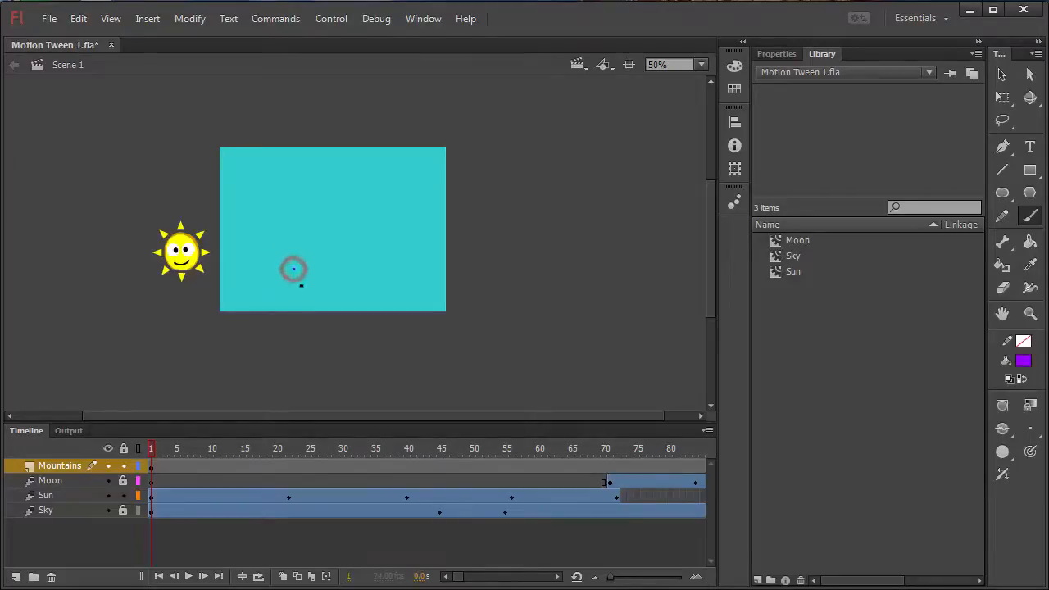
key(bracketright)
key(bracketright)
key(bracketright)
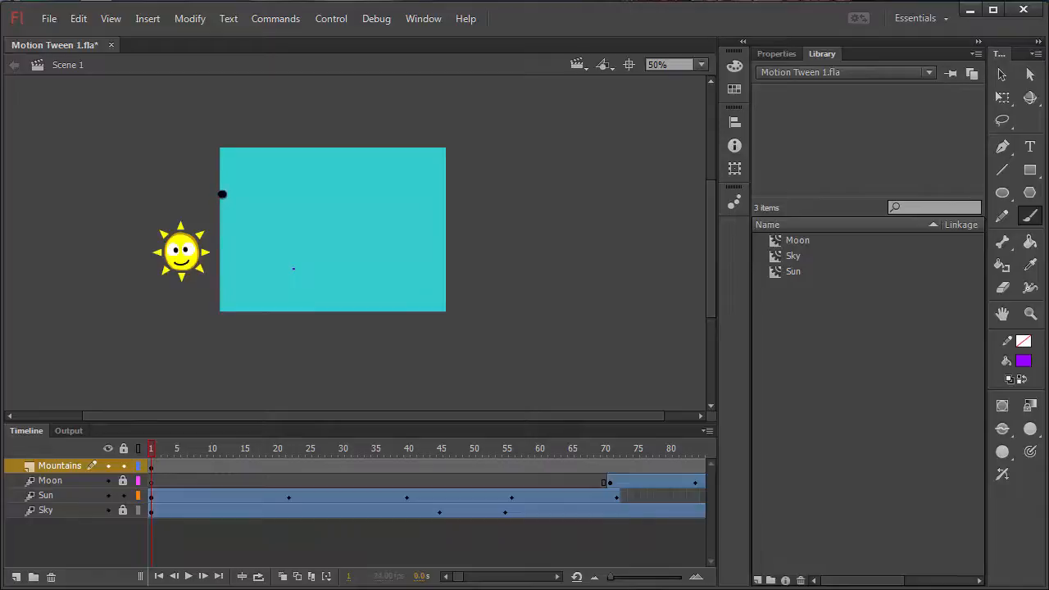
Step: Paint a wavy mountain ridge from the stage's left edge far past its right edge, plus a vertical line down the stage's left side
mouse_move(222, 194)
mouse_down()
mouse_move(291, 231)
mouse_move(341, 244)
mouse_move(413, 214)
mouse_move(487, 269)
mouse_move(552, 244)
mouse_move(611, 269)
mouse_move(638, 252)
mouse_move(697, 179)
mouse_up()
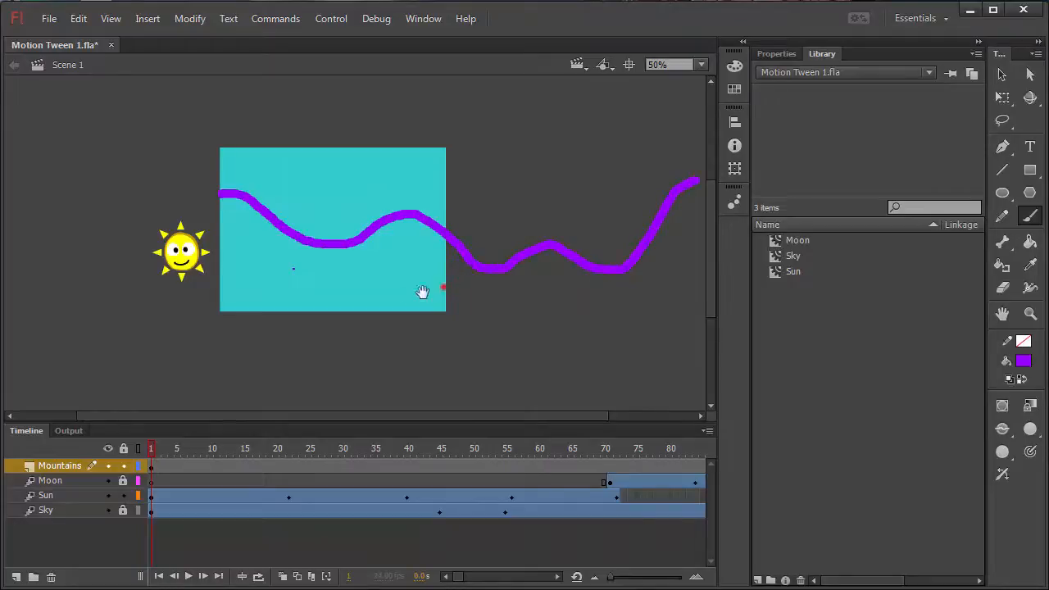
mouse_move(422, 292)
mouse_down()
mouse_move(302, 287)
mouse_move(302, 277)
mouse_up()
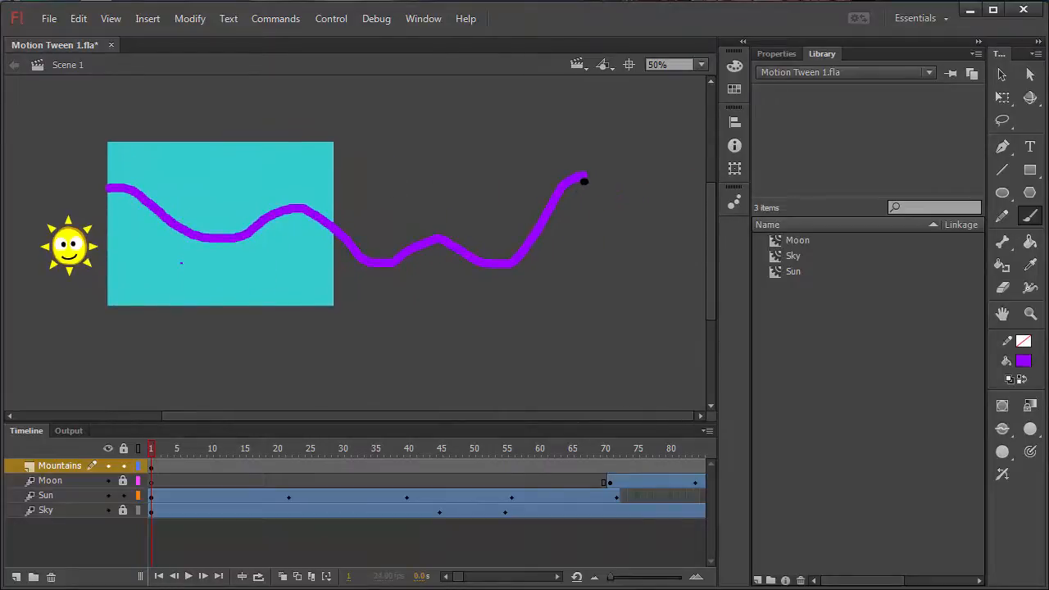
mouse_move(584, 181)
mouse_down()
mouse_move(597, 171)
mouse_move(640, 194)
mouse_move(668, 236)
mouse_move(702, 231)
mouse_up()
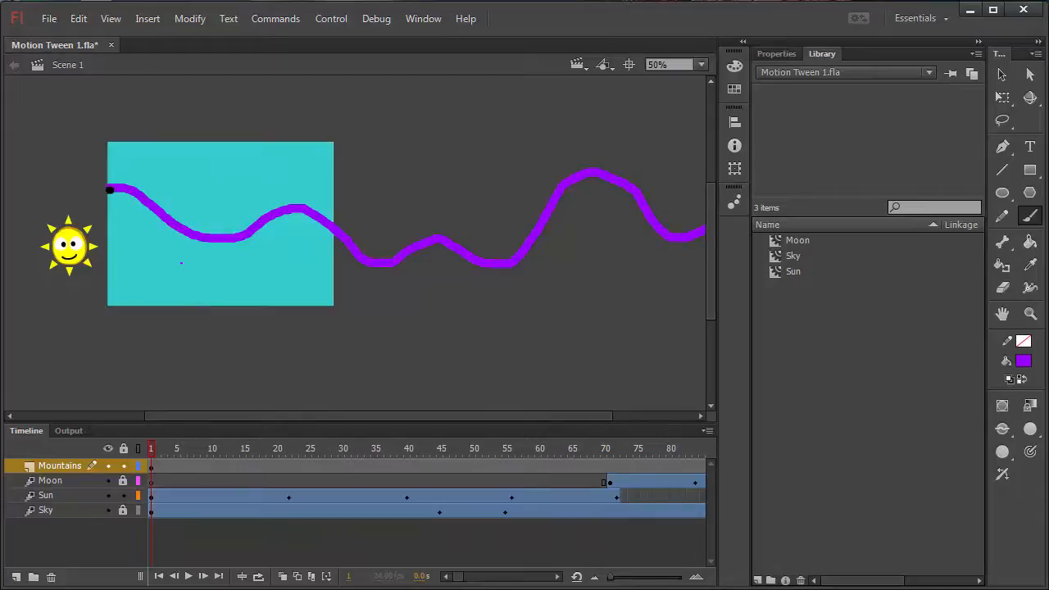
drag(110, 189, 107, 302)
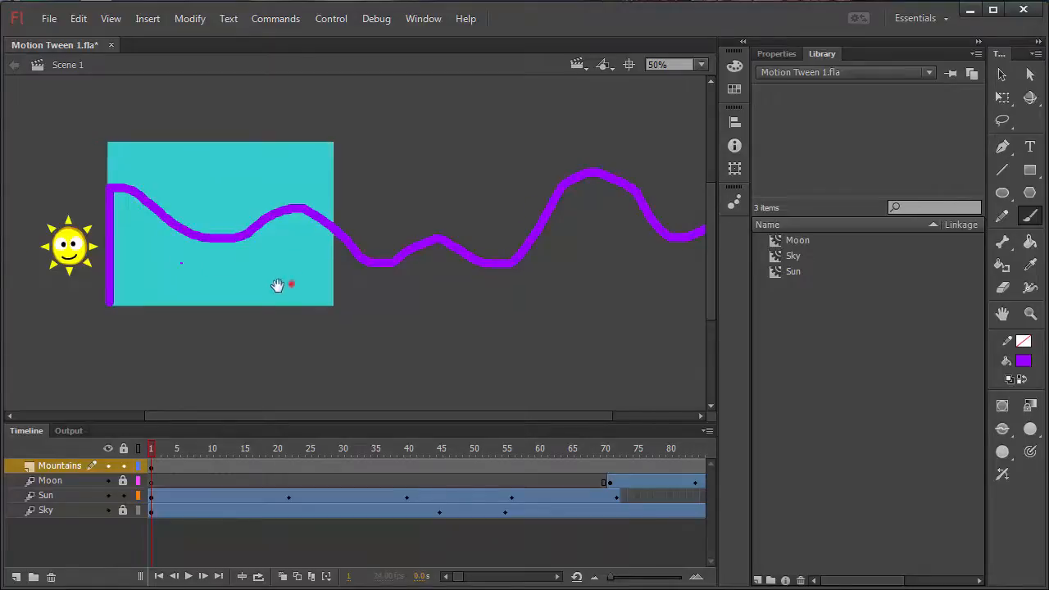
drag(279, 285, 212, 285)
drag(553, 241, 496, 243)
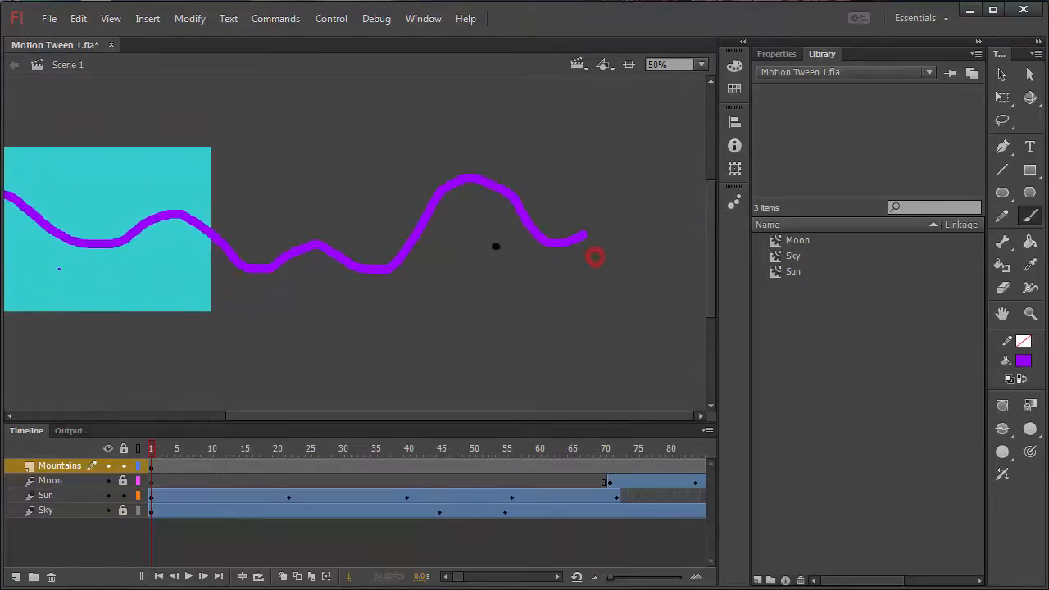
mouse_move(583, 236)
mouse_down()
mouse_move(658, 229)
mouse_move(695, 206)
mouse_up()
drag(259, 265, 355, 248)
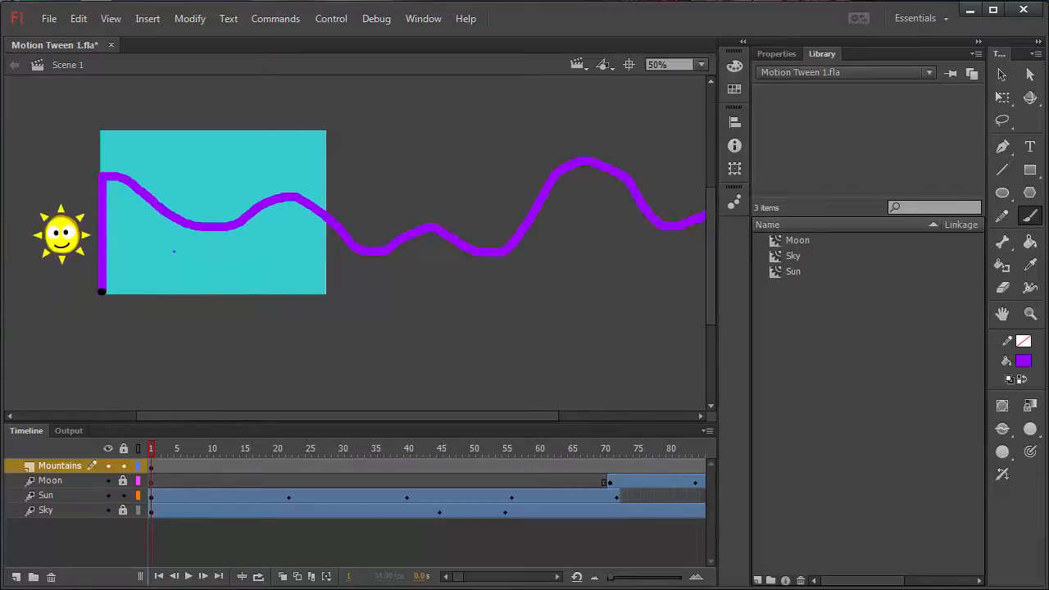
Step: Close the mountain outline with a straight base line along the stage's bottom edge and a vertical line joining the ridge's far right end
mouse_move(102, 290)
mouse_down()
mouse_move(316, 299)
mouse_move(524, 291)
mouse_move(720, 329)
mouse_up()
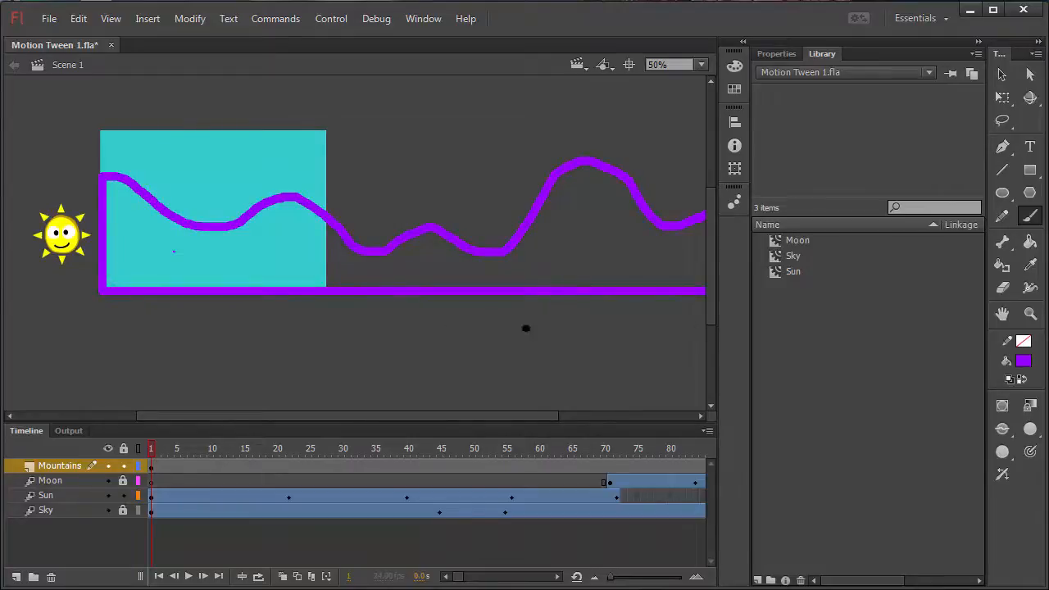
drag(407, 334, 167, 333)
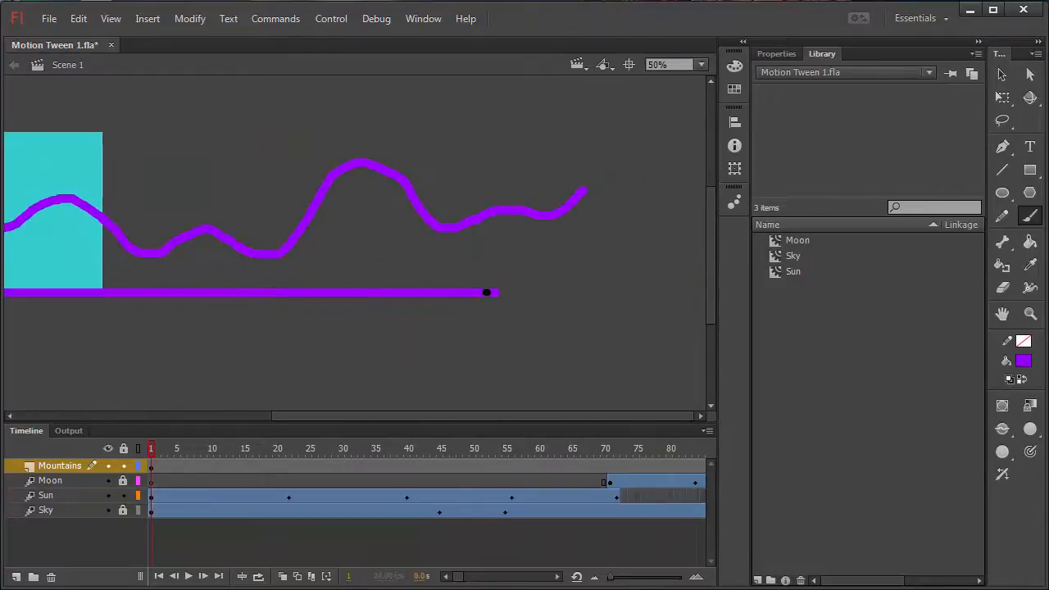
click(487, 293)
drag(481, 293, 621, 293)
mouse_move(146, 261)
mouse_down()
mouse_move(314, 263)
mouse_move(96, 269)
mouse_up()
drag(360, 241, 665, 243)
drag(342, 269, 146, 269)
drag(503, 264, 345, 260)
mouse_move(585, 295)
mouse_down()
mouse_move(584, 194)
mouse_move(541, 196)
mouse_up()
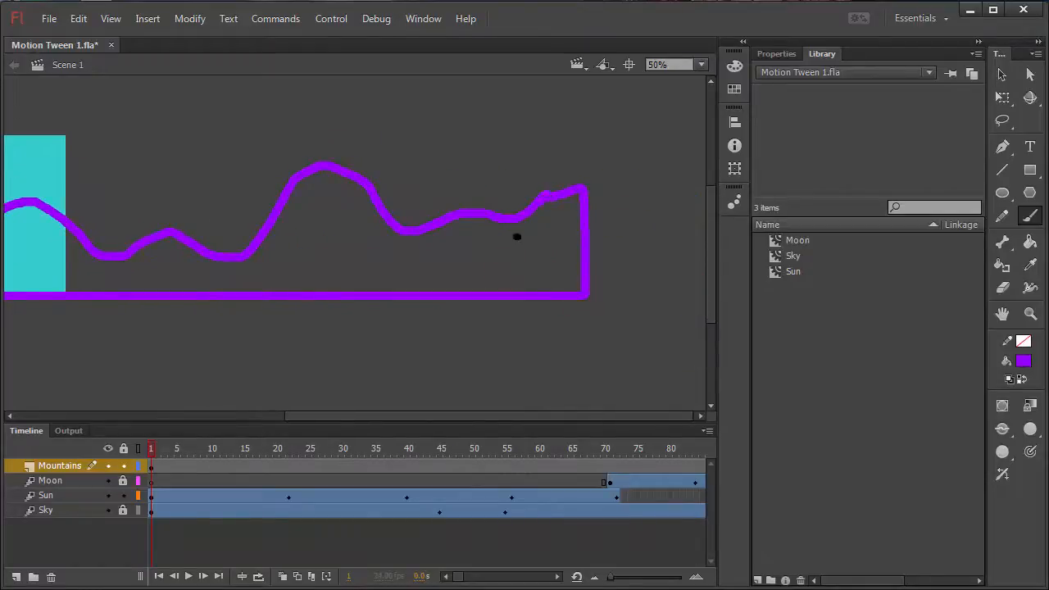
Step: Fill the closed mountain outline with purple using the Paint Bucket tool
key(k)
click(351, 262)
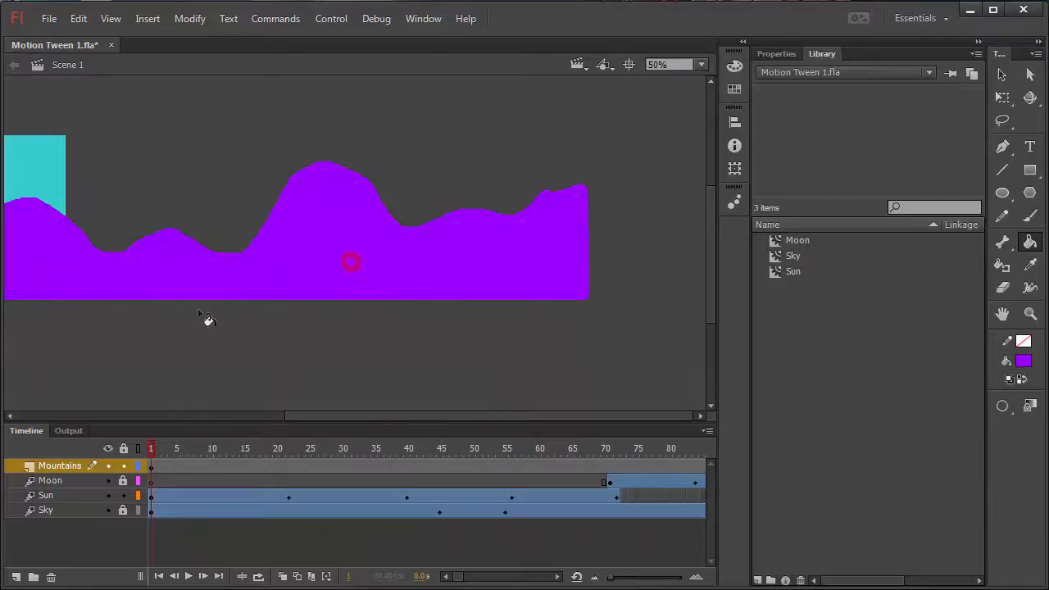
drag(194, 311, 494, 306)
drag(331, 308, 299, 317)
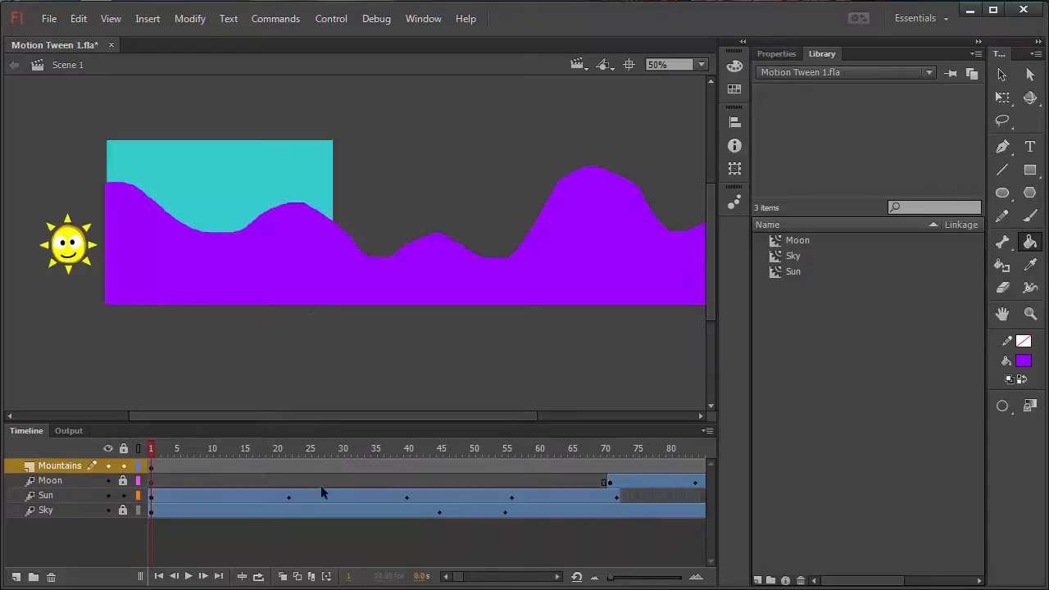
Step: Select the part of the mountains that covers the stage, copy it and paste the copy in place
drag(349, 449, 151, 451)
click(998, 75)
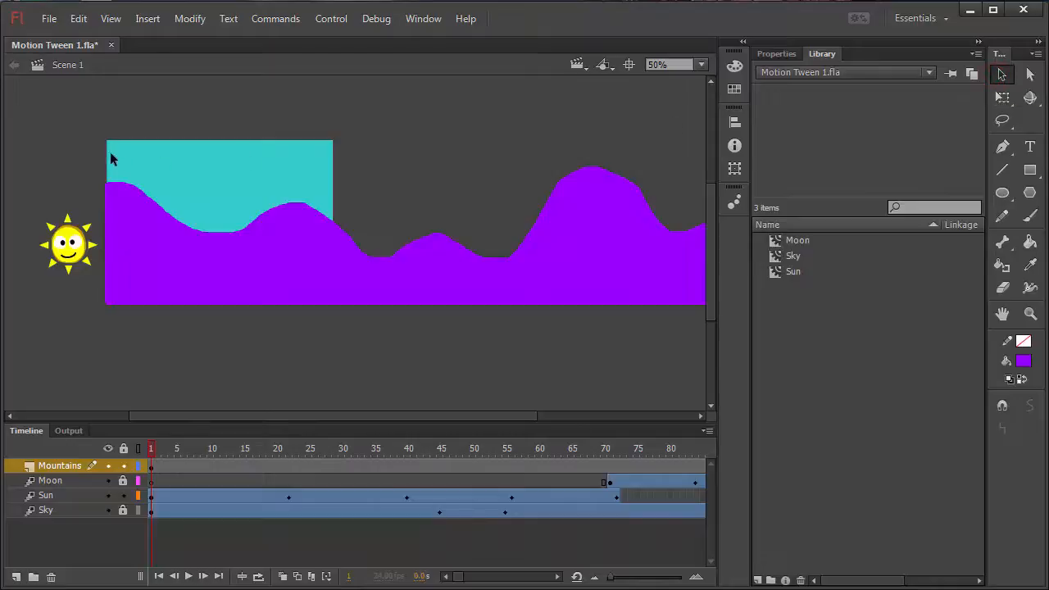
drag(100, 140, 331, 307)
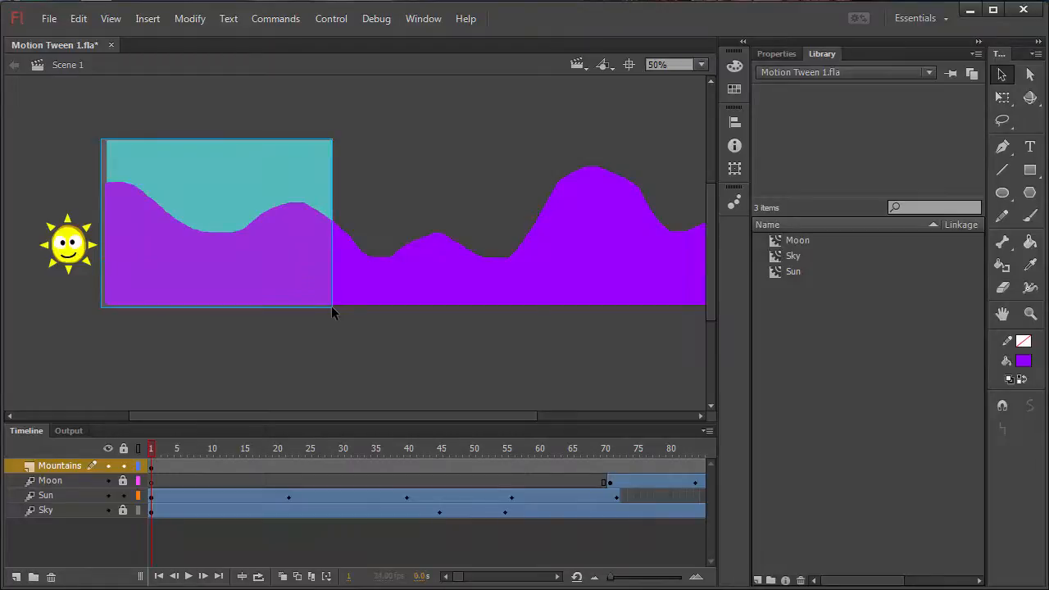
mouse_move(331, 305)
mouse_down()
mouse_move(319, 309)
mouse_move(331, 310)
mouse_up()
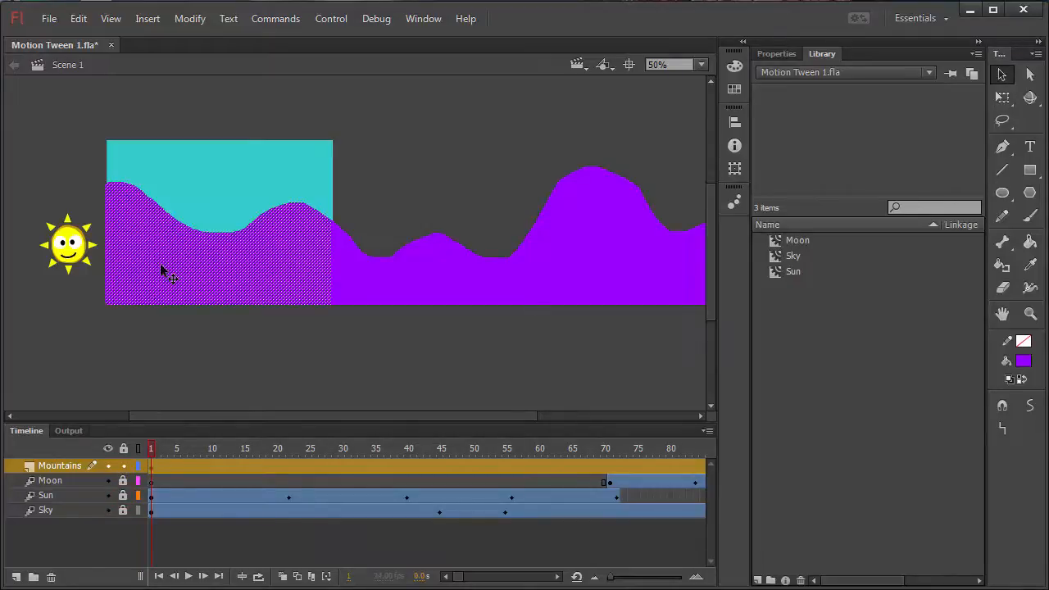
right_click(222, 260)
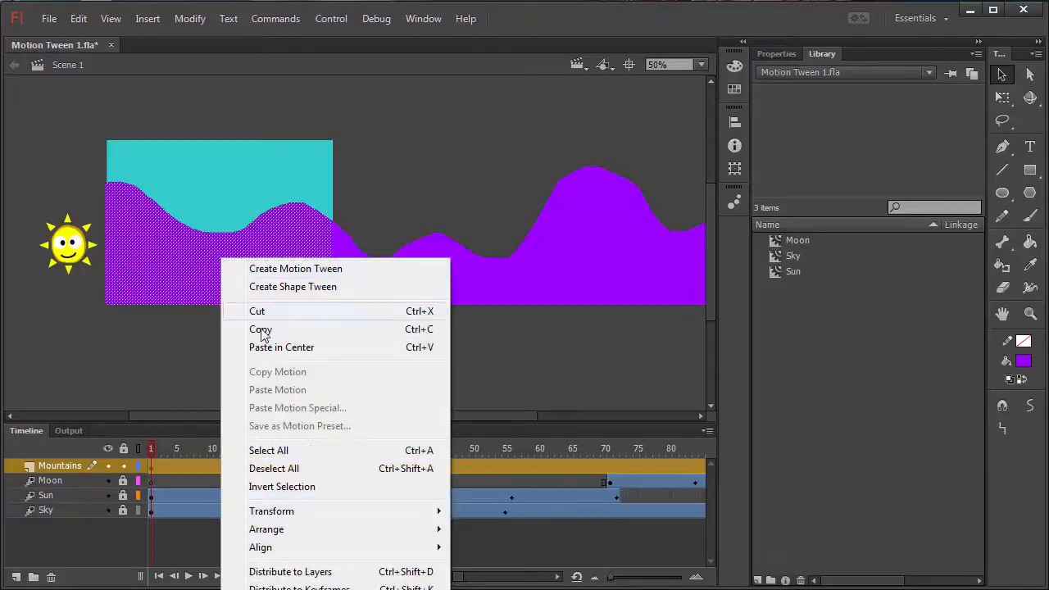
right_click(271, 201)
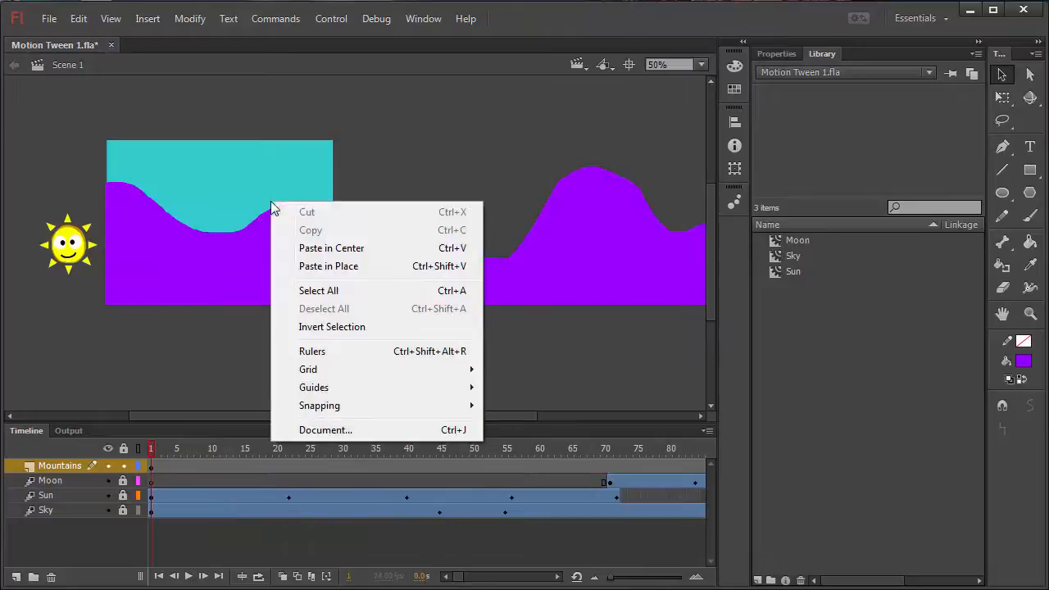
click(332, 266)
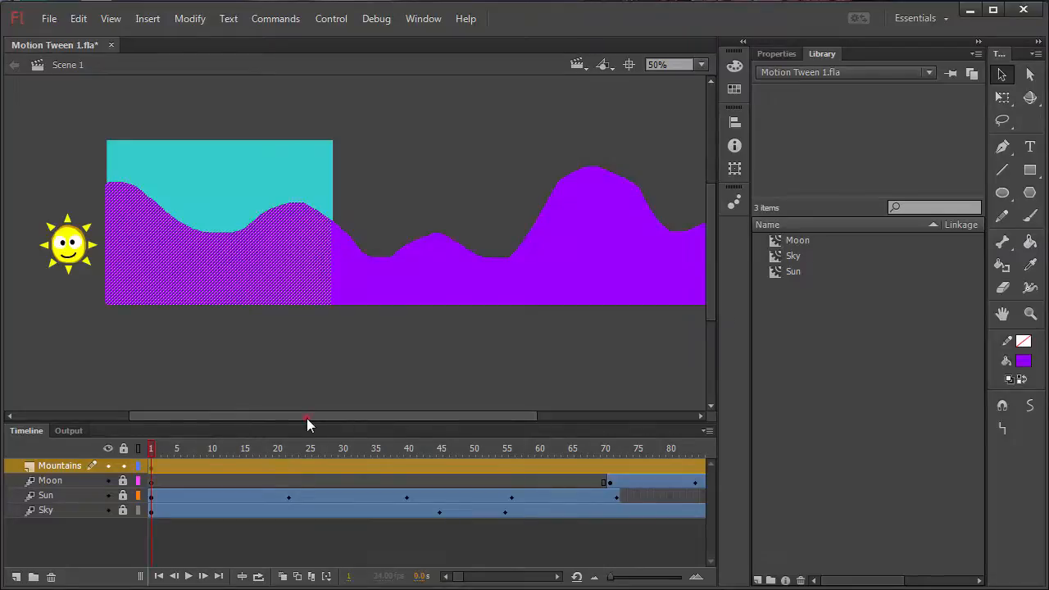
drag(307, 416, 367, 416)
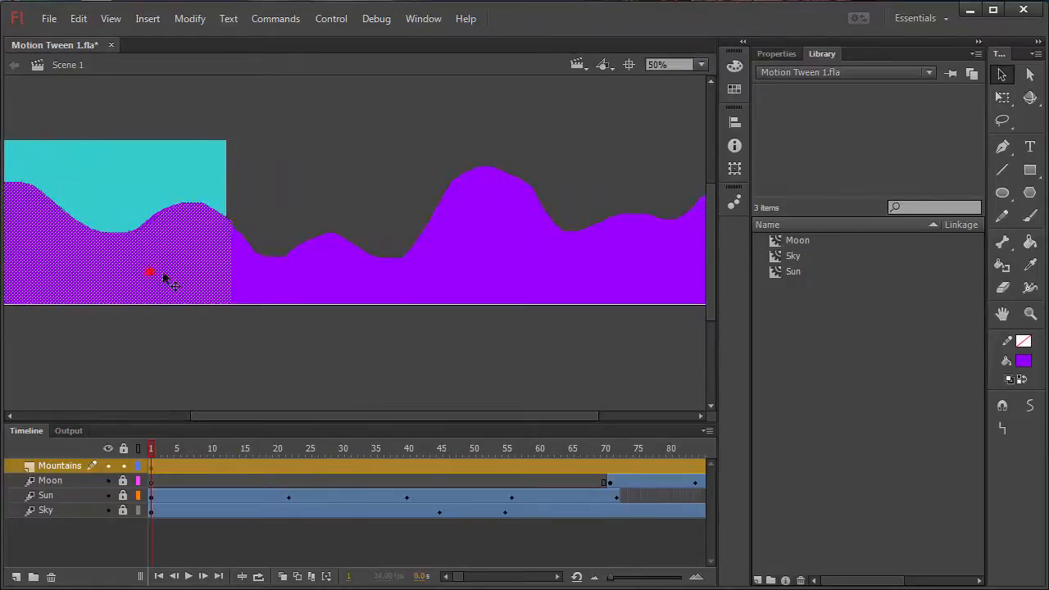
Step: Move the pasted mountain section to the range's far right end and paint over the seam between both parts in purple
mouse_move(151, 274)
mouse_down()
mouse_move(251, 281)
mouse_move(583, 264)
mouse_up()
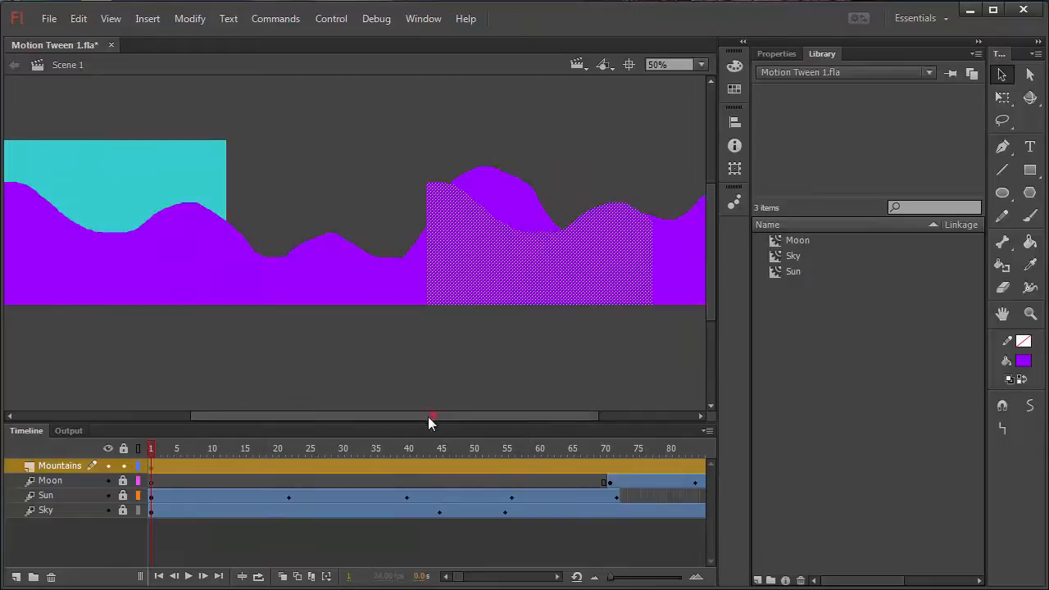
drag(433, 417, 533, 415)
mouse_move(351, 278)
mouse_down()
mouse_move(587, 284)
mouse_move(676, 266)
mouse_up()
click(513, 370)
drag(538, 327, 311, 323)
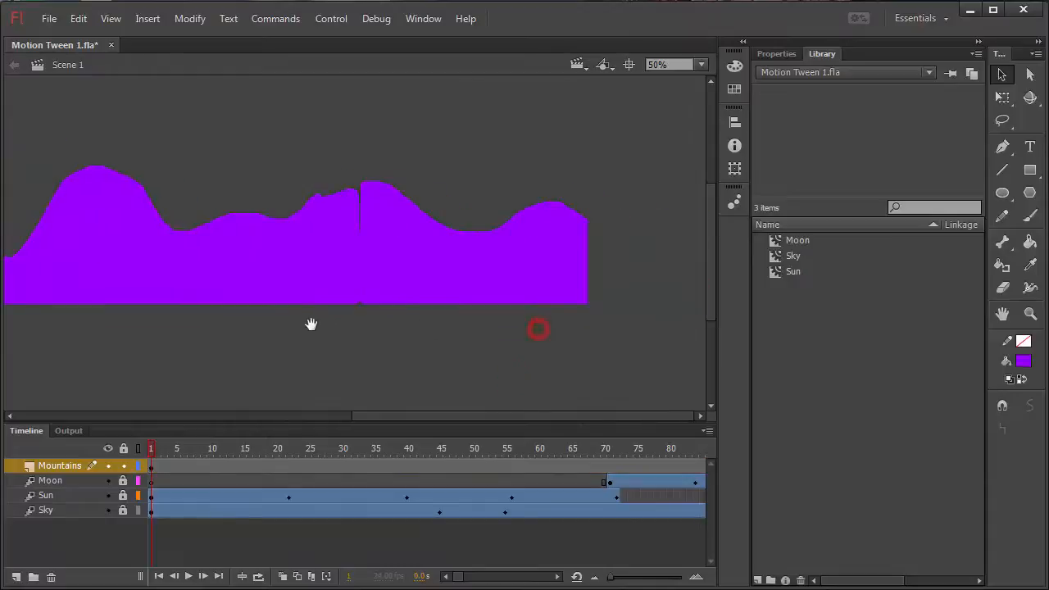
key(b)
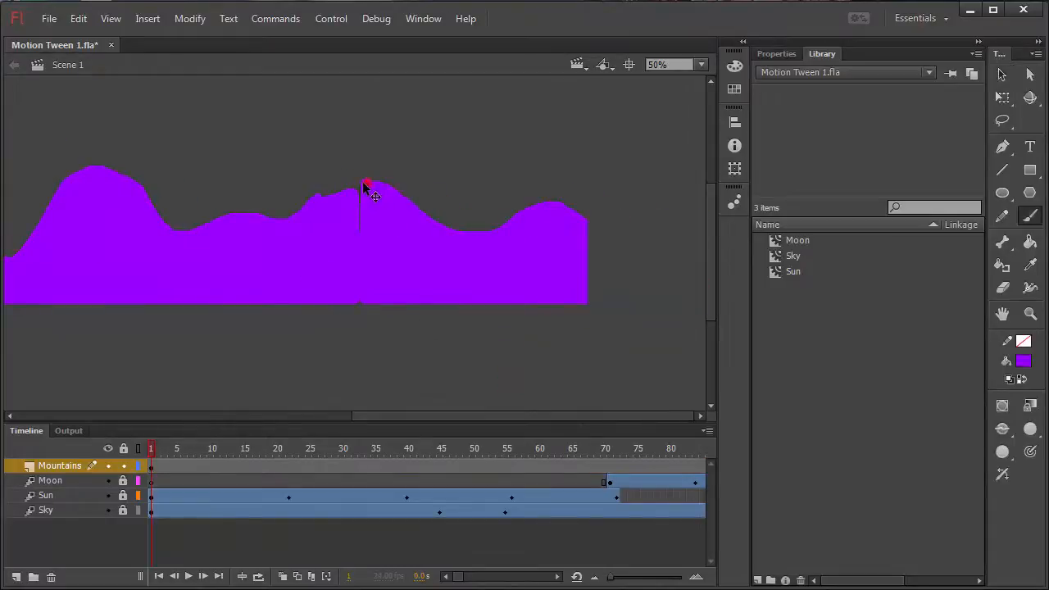
mouse_move(363, 185)
mouse_down()
mouse_move(324, 203)
mouse_move(361, 204)
mouse_move(362, 324)
mouse_up()
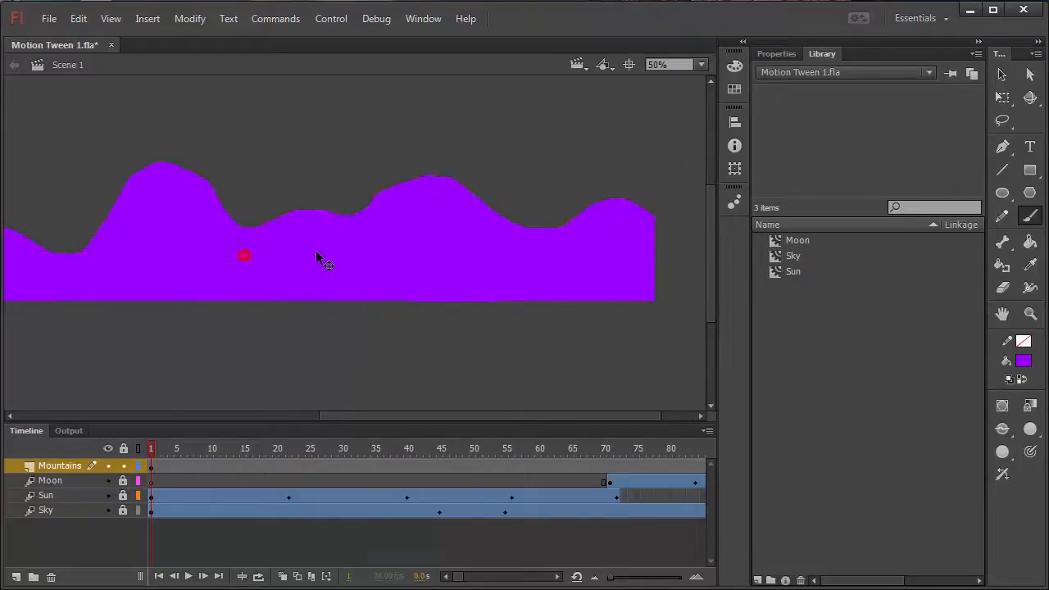
Step: Select the entire mountain range and convert it to a Movie Clip symbol named Mountains
key(ctrl+minus)
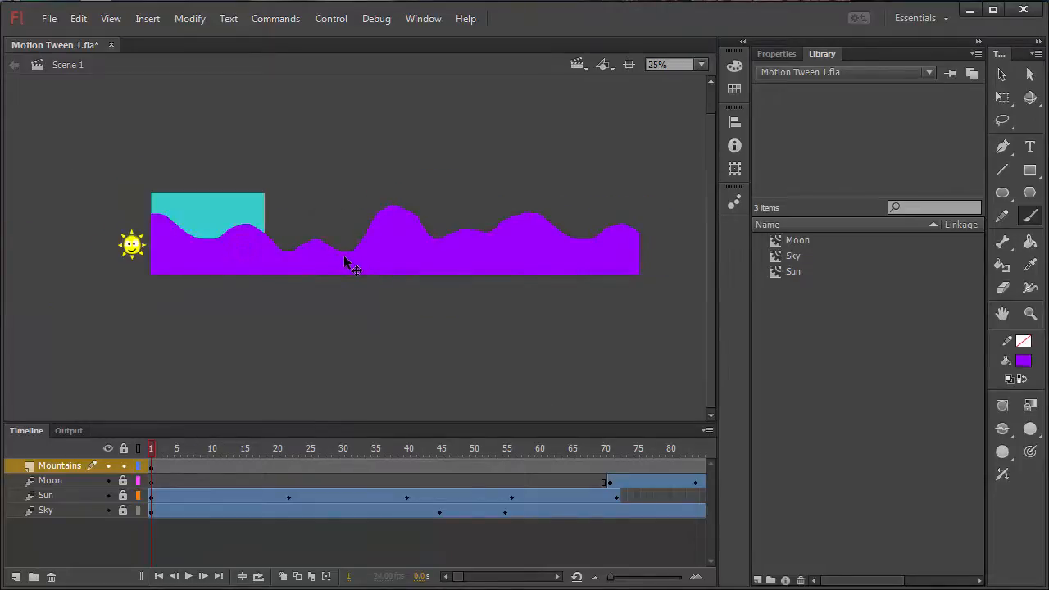
key(v)
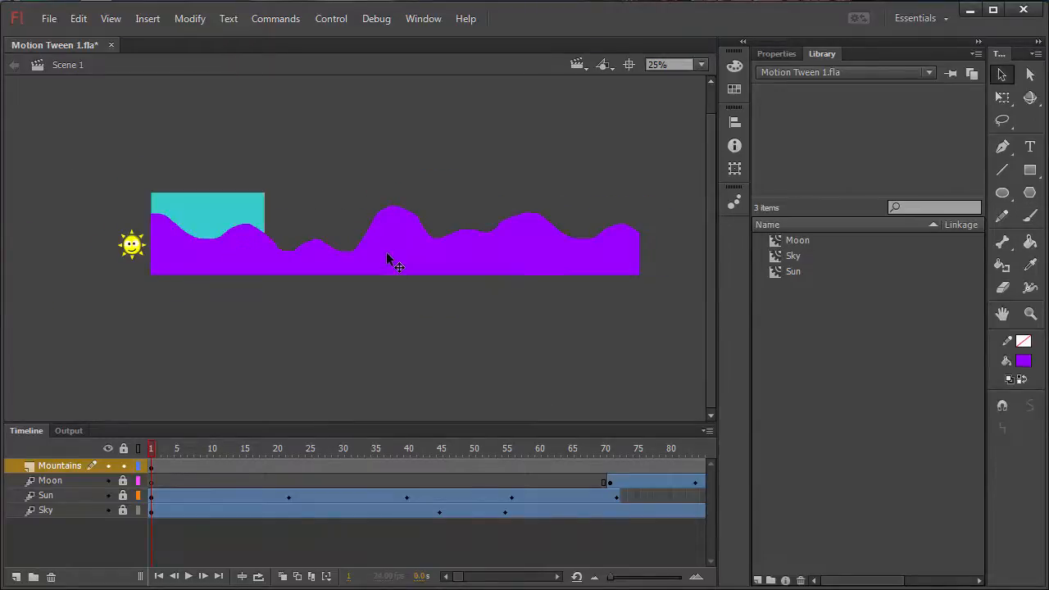
click(388, 257)
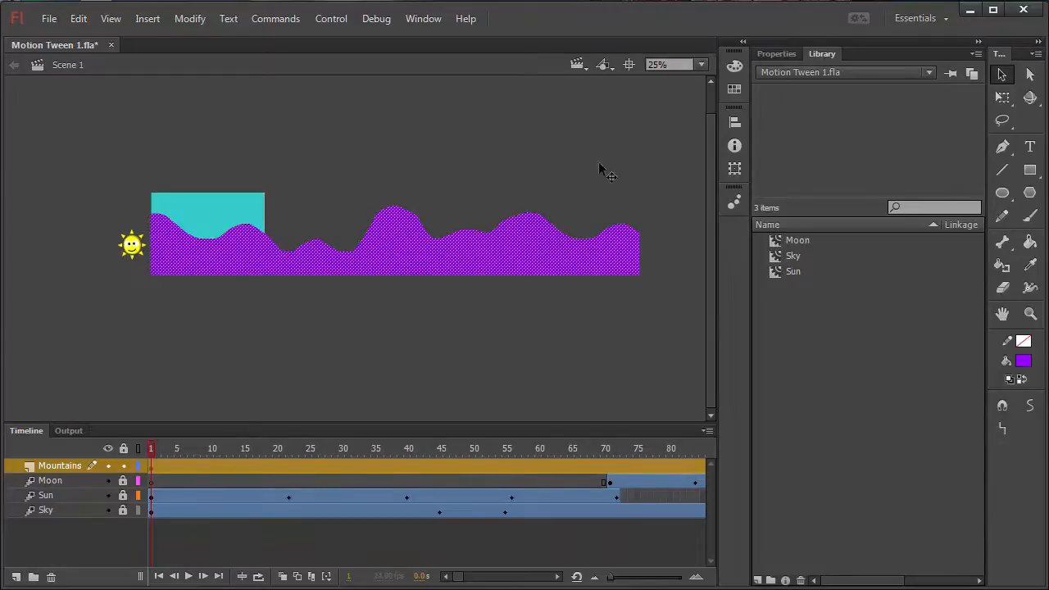
click(672, 145)
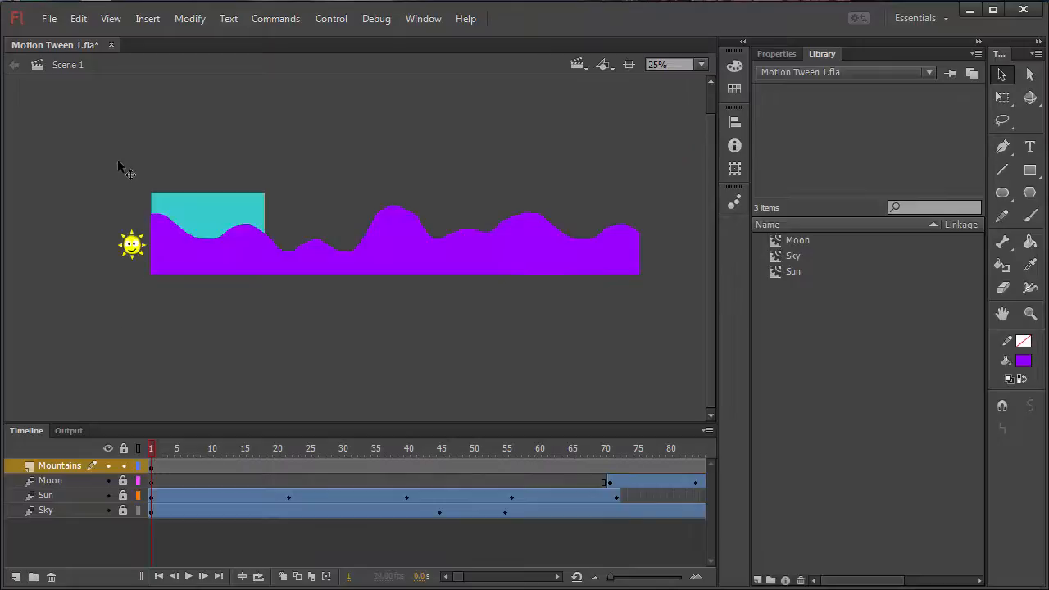
drag(105, 135, 684, 334)
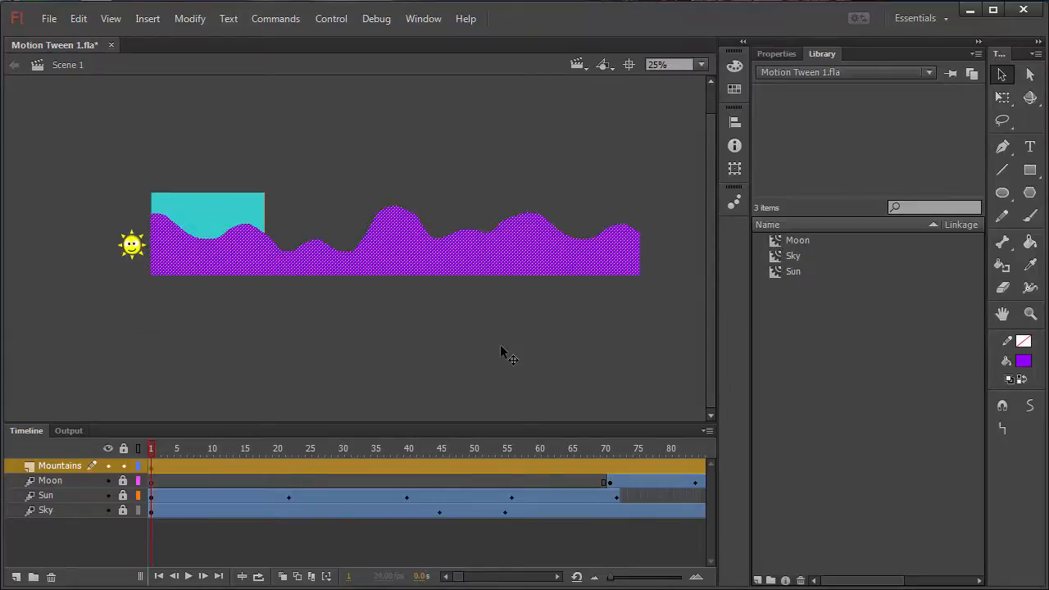
key(F8)
drag(23, 0, 500, 179)
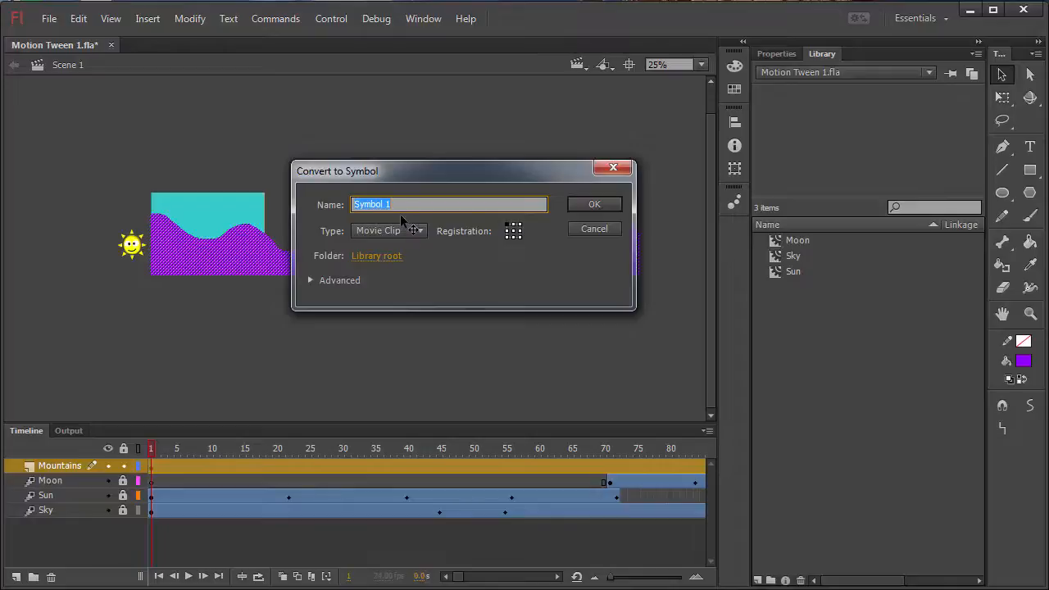
text(Mountains)
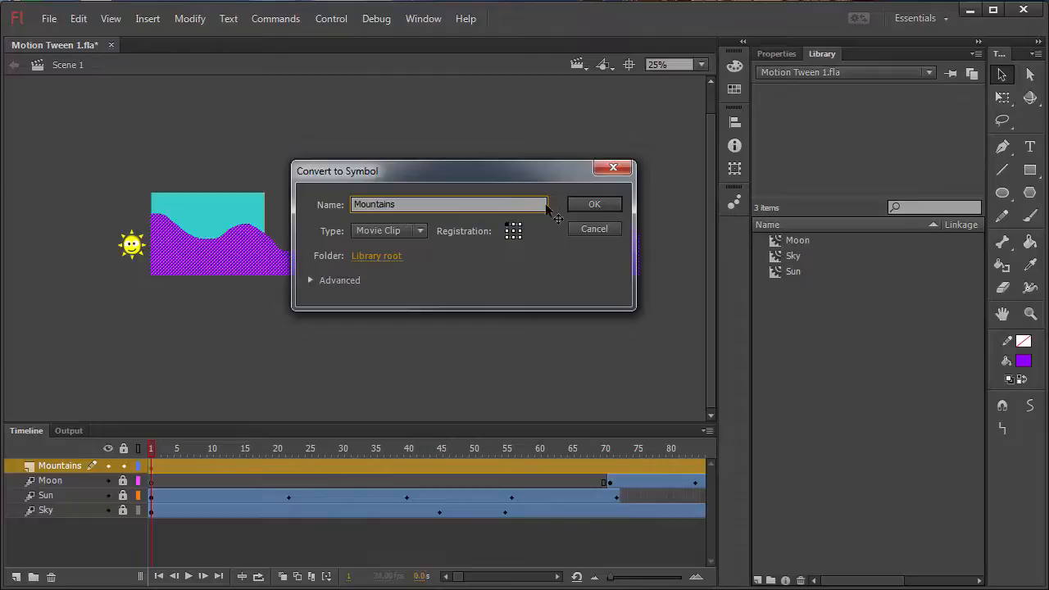
click(594, 205)
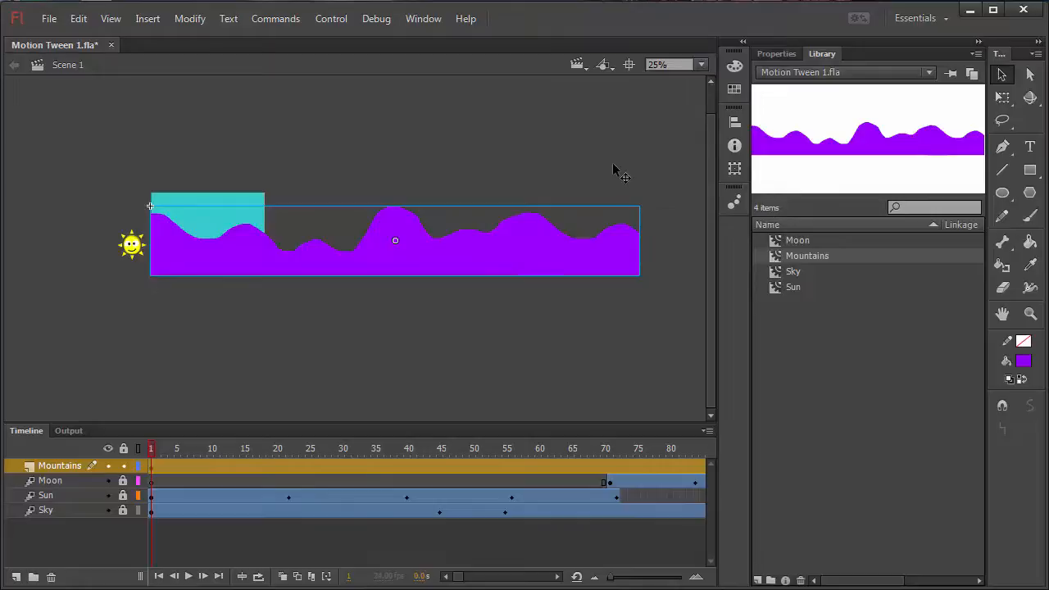
Step: Scrub the animation through to frame 144 and create a motion tween on the Mountains layer
drag(228, 449, 769, 467)
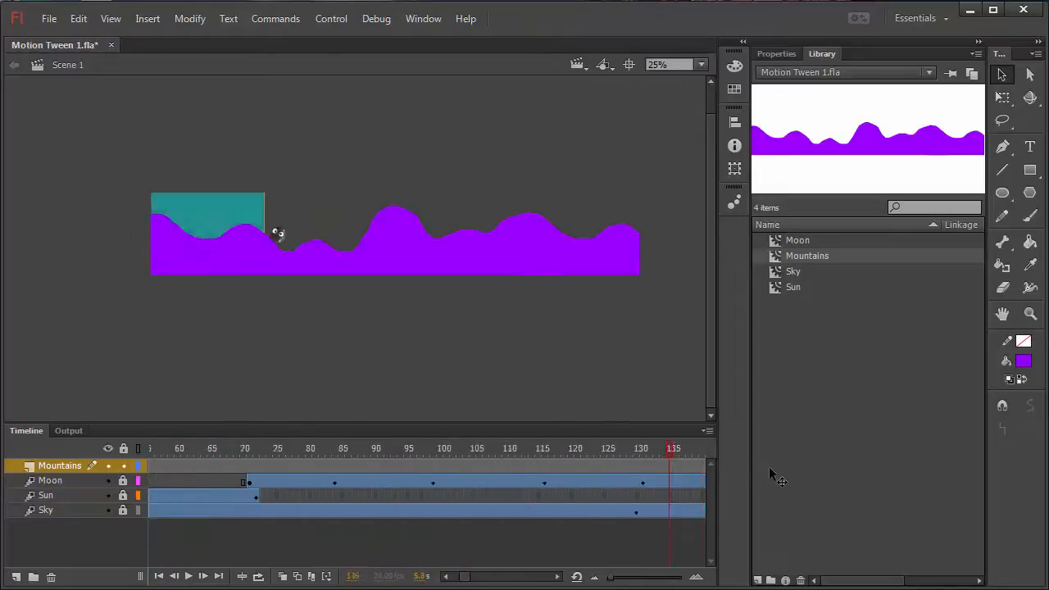
drag(373, 467, 404, 459)
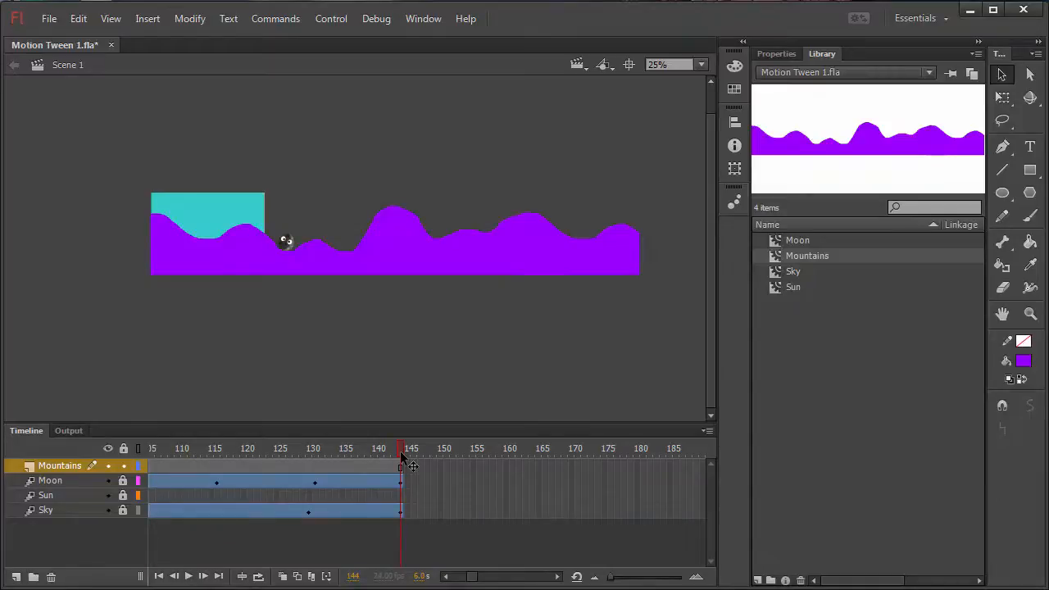
drag(401, 459, 315, 443)
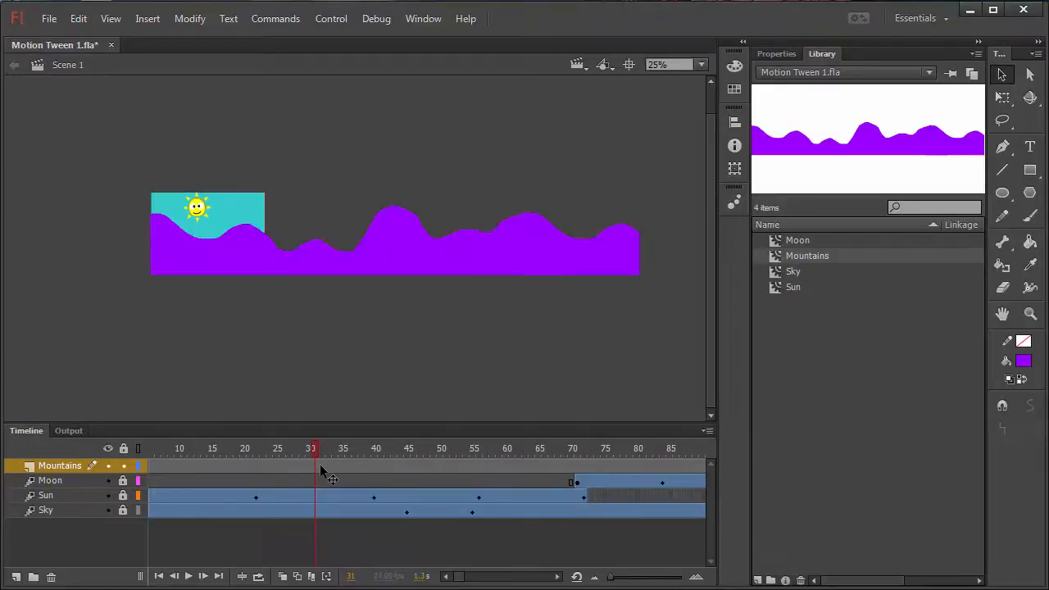
right_click(321, 466)
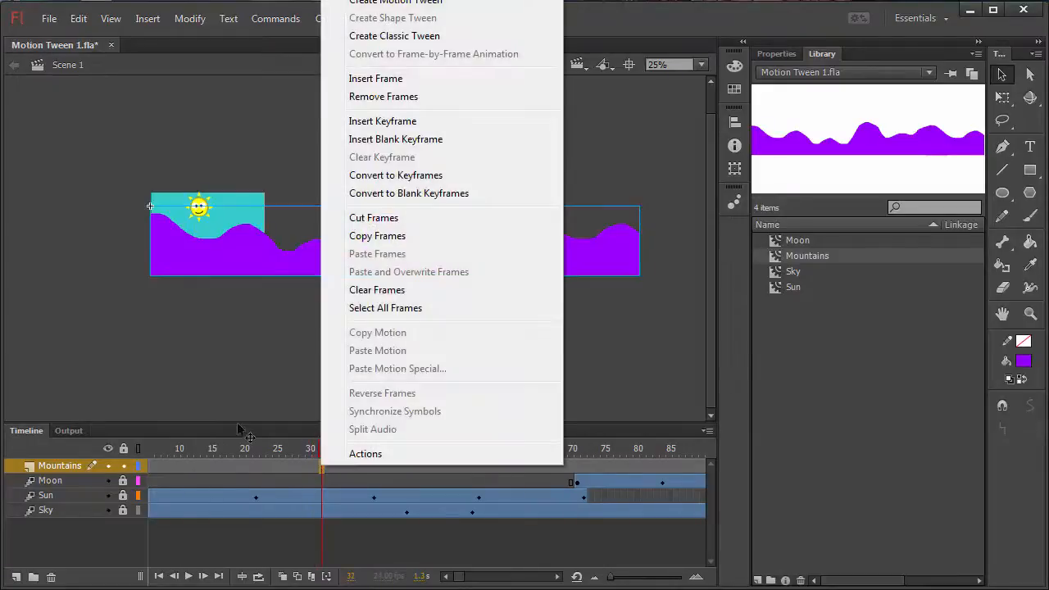
click(420, 4)
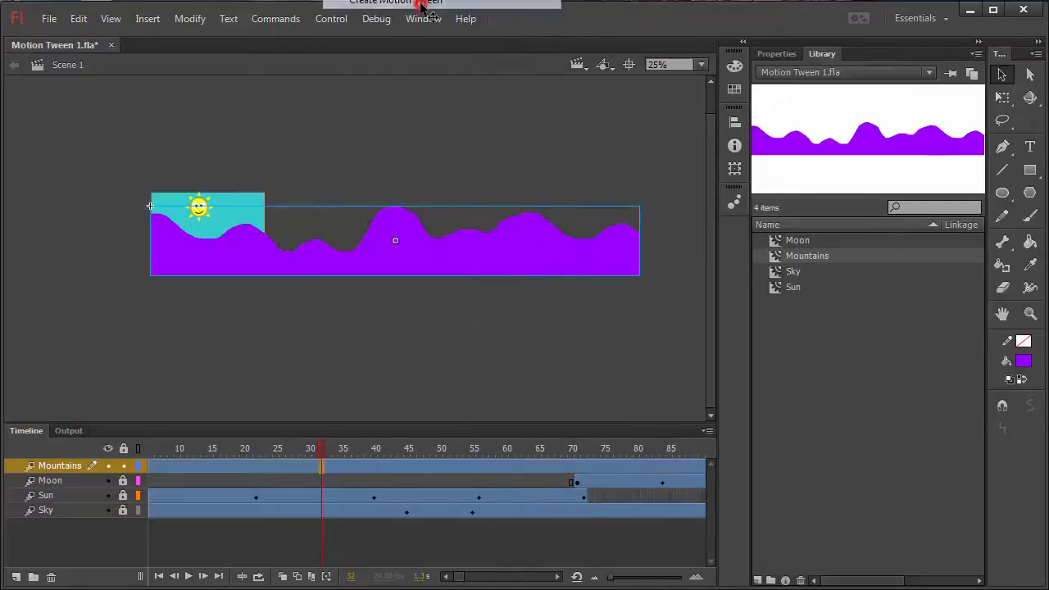
Step: At frame 144, move the mountains left until their right end lines up with the stage's right edge
drag(214, 448, 137, 446)
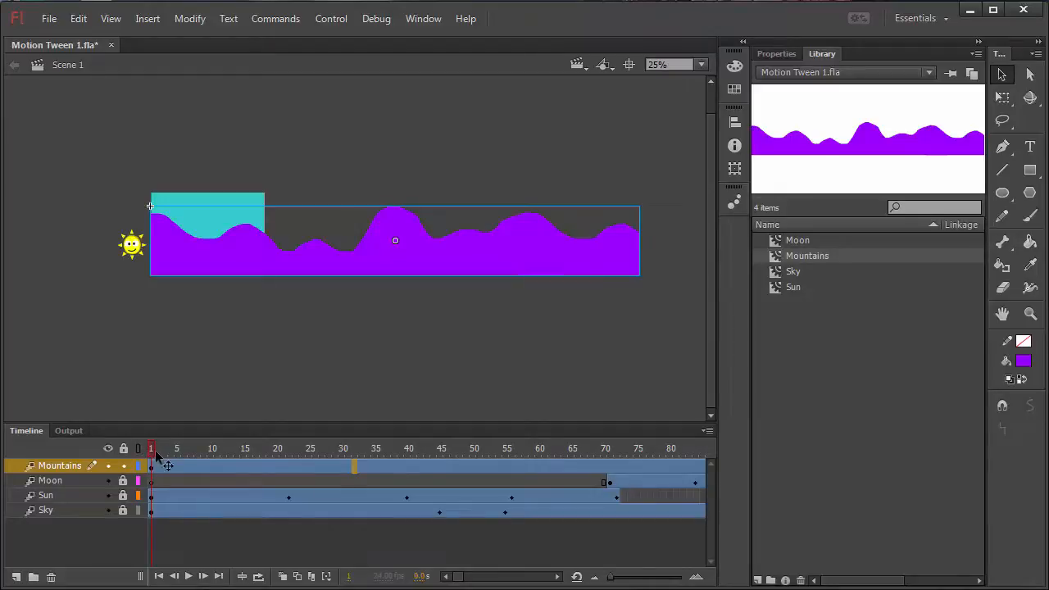
drag(147, 459, 401, 473)
click(367, 465)
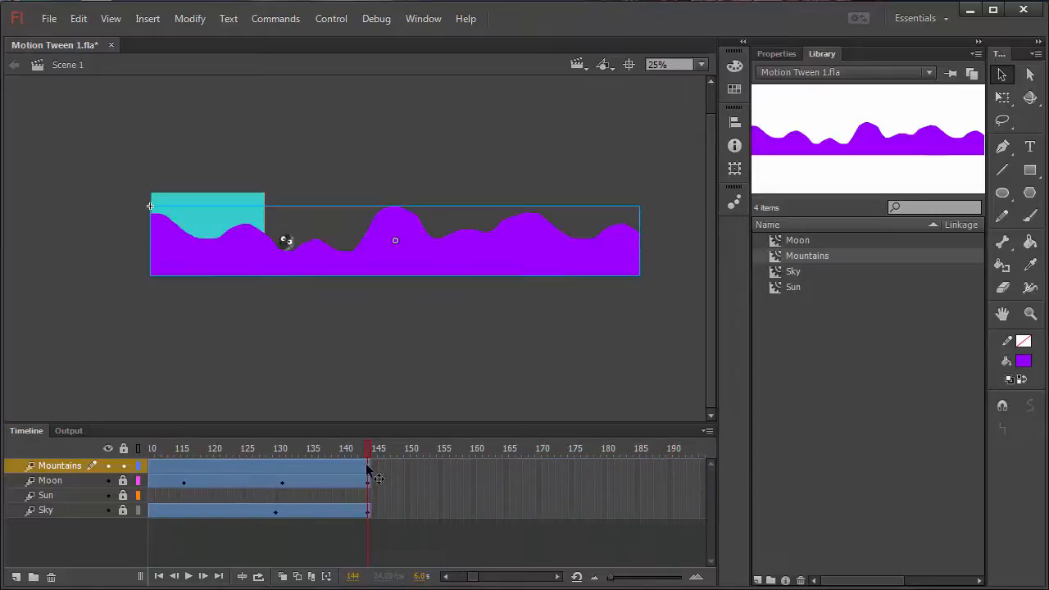
mouse_move(368, 455)
mouse_down()
mouse_move(344, 456)
mouse_move(354, 454)
mouse_up()
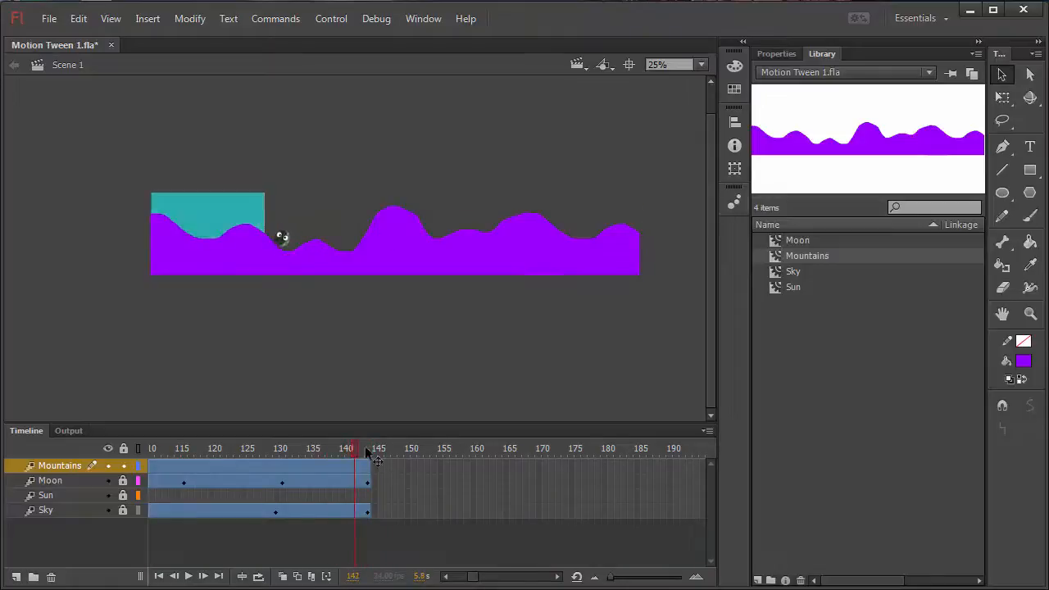
click(368, 465)
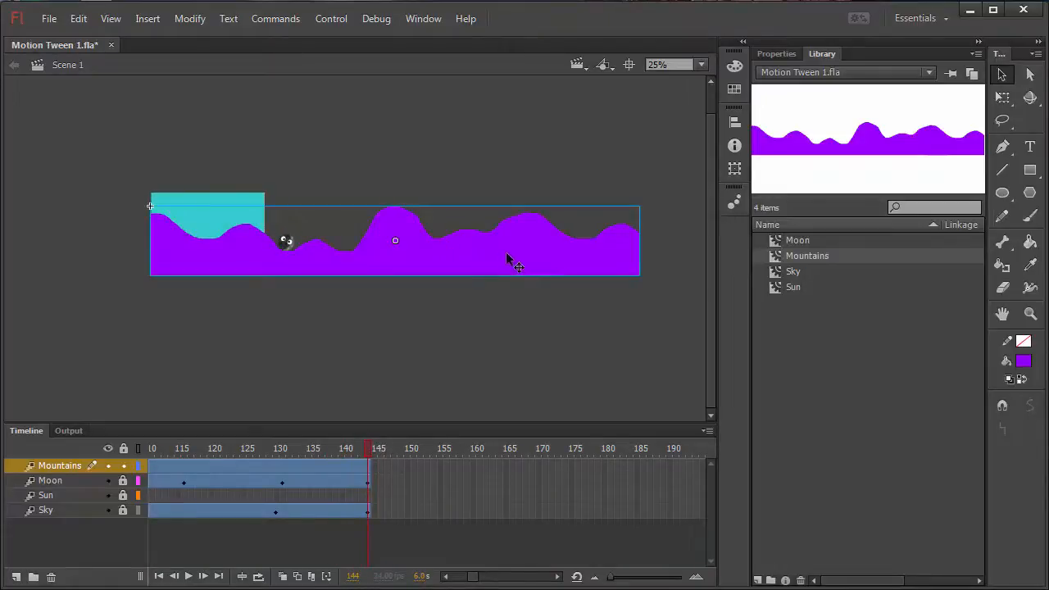
drag(582, 256, 212, 272)
ctrl+click(260, 231)
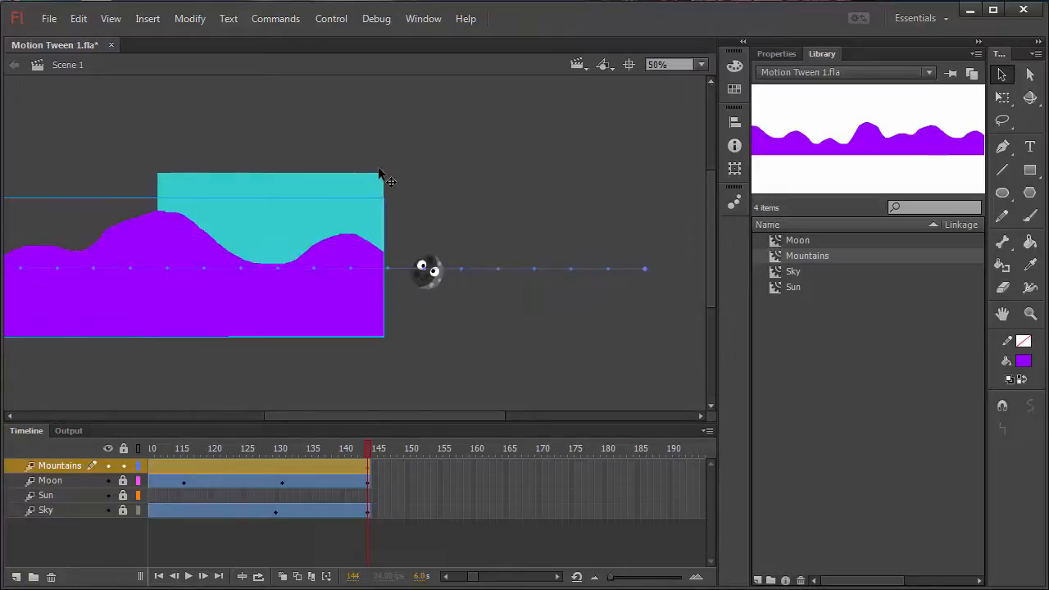
Step: Return to frame 1, test the movie to check the scrolling mountains, and close the preview
drag(368, 448, 150, 459)
click(46, 463)
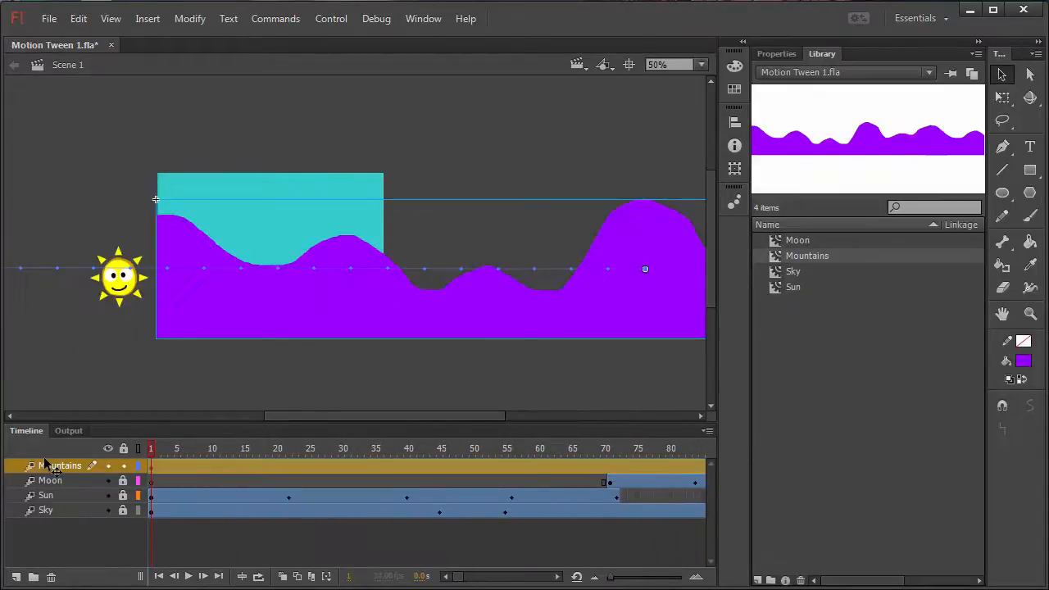
key(ctrl+Return)
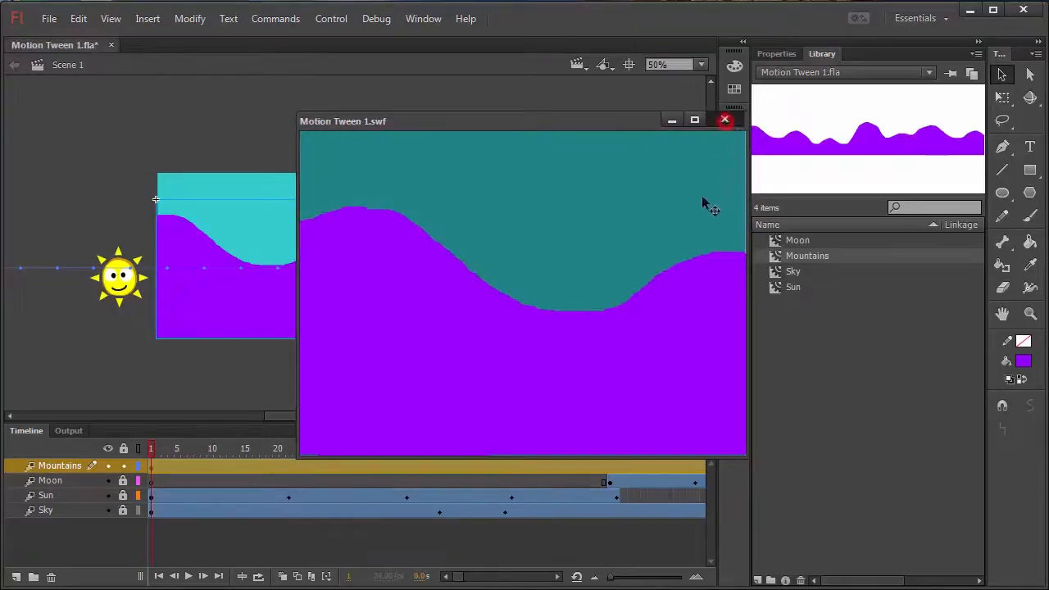
click(726, 118)
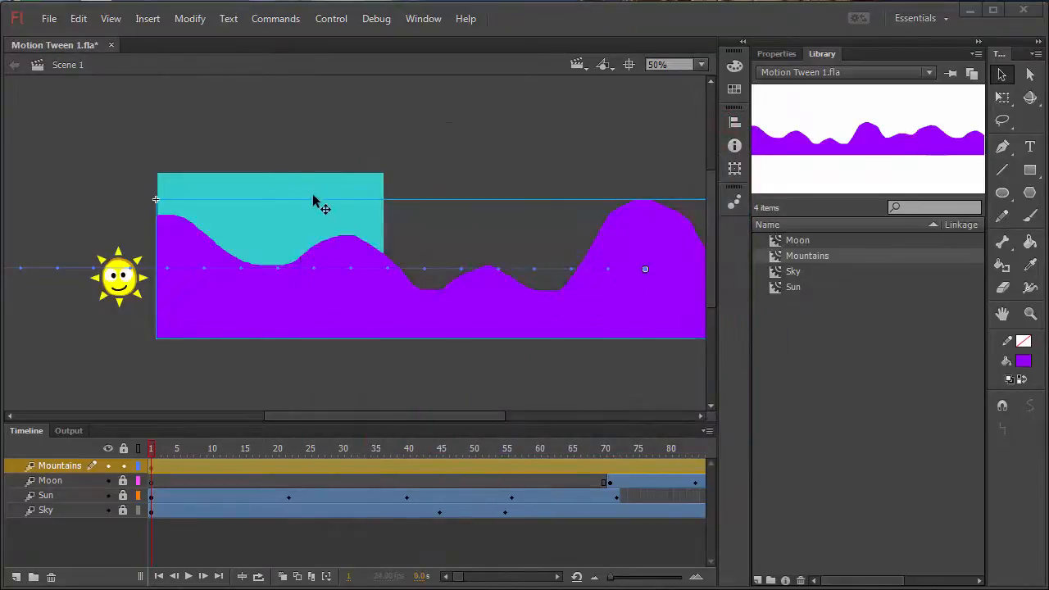
Step: Add a new layer named City above Mountains and lock the Mountains layer
click(17, 577)
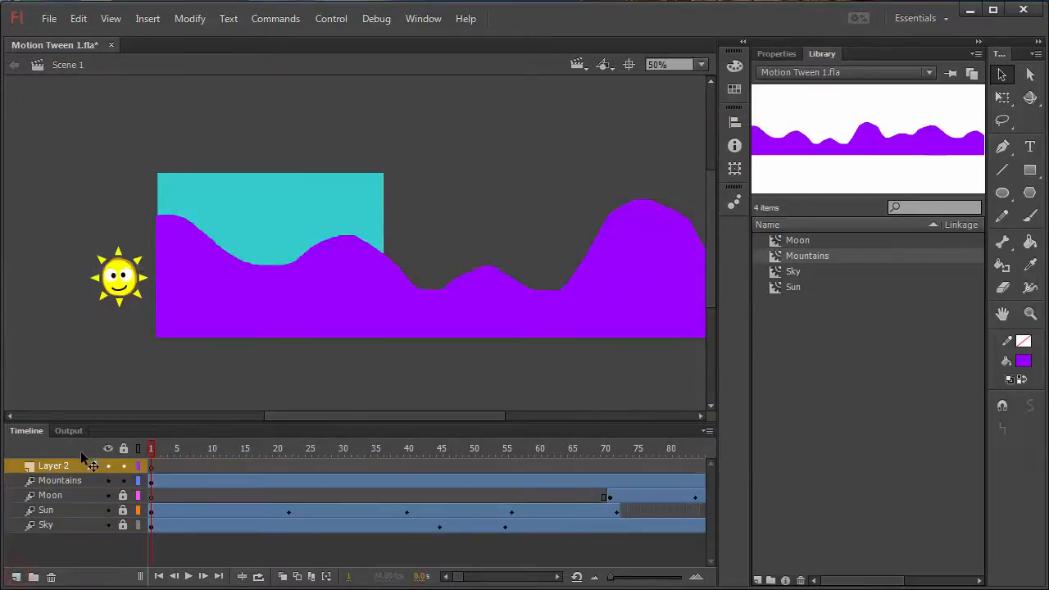
double_click(61, 466)
text(C)
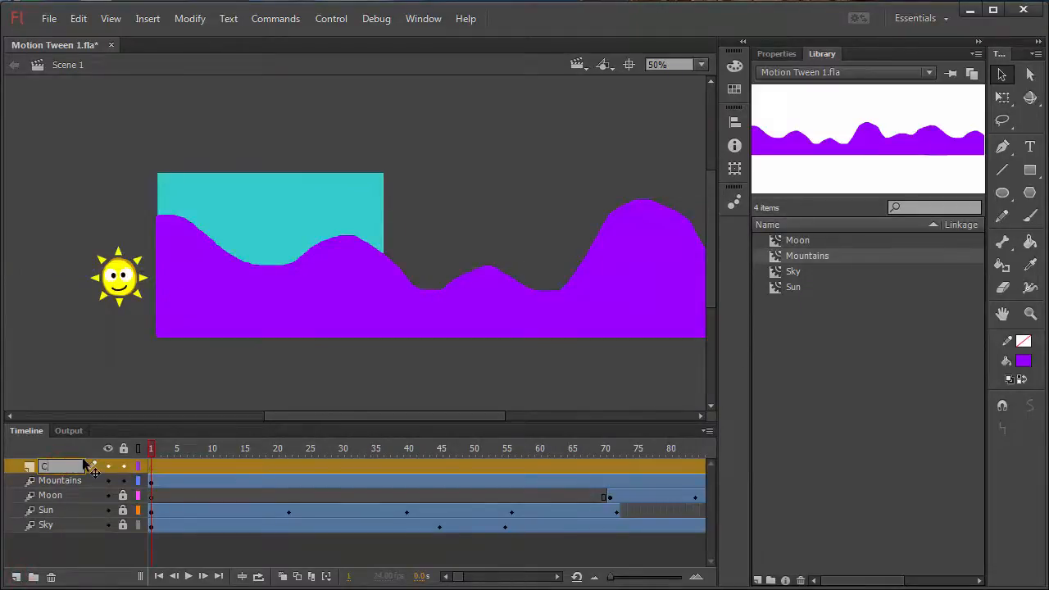
text(ity)
key(Return)
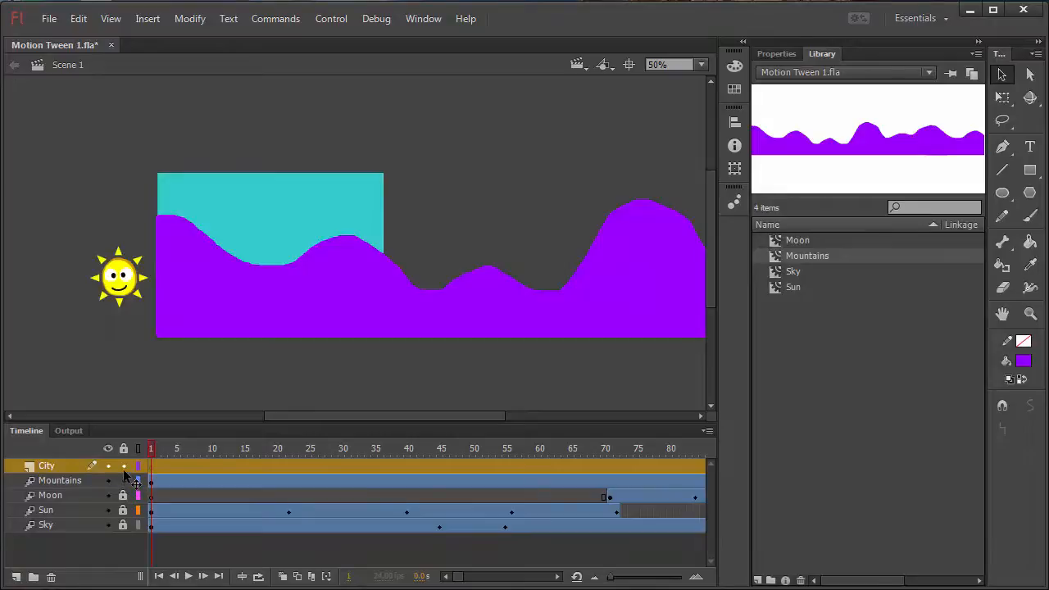
click(458, 202)
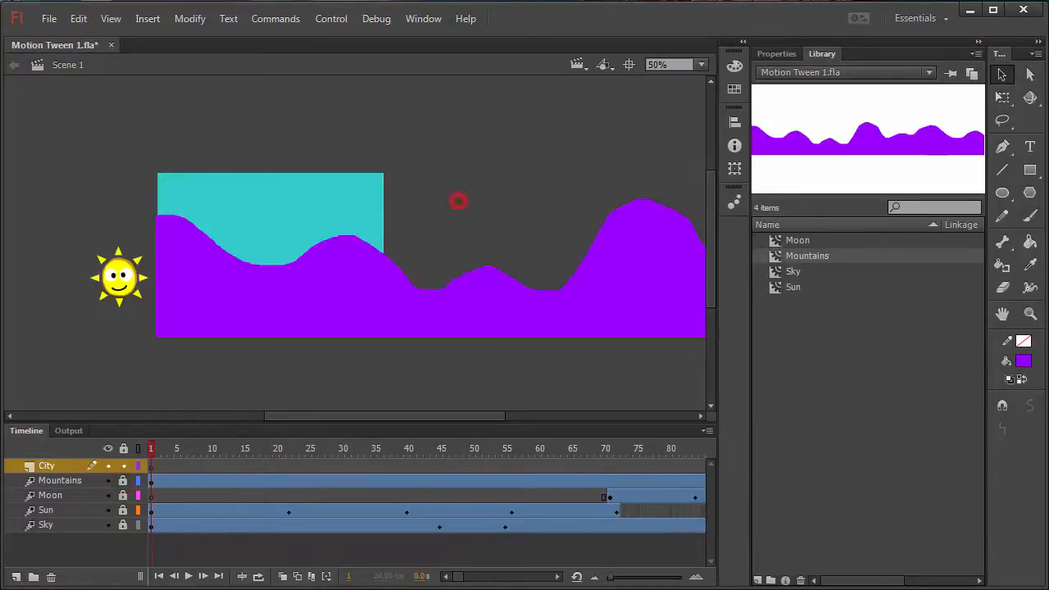
Step: Choose the Rectangle tool and set its fill to the blue-violet colour 5900FF
click(1030, 171)
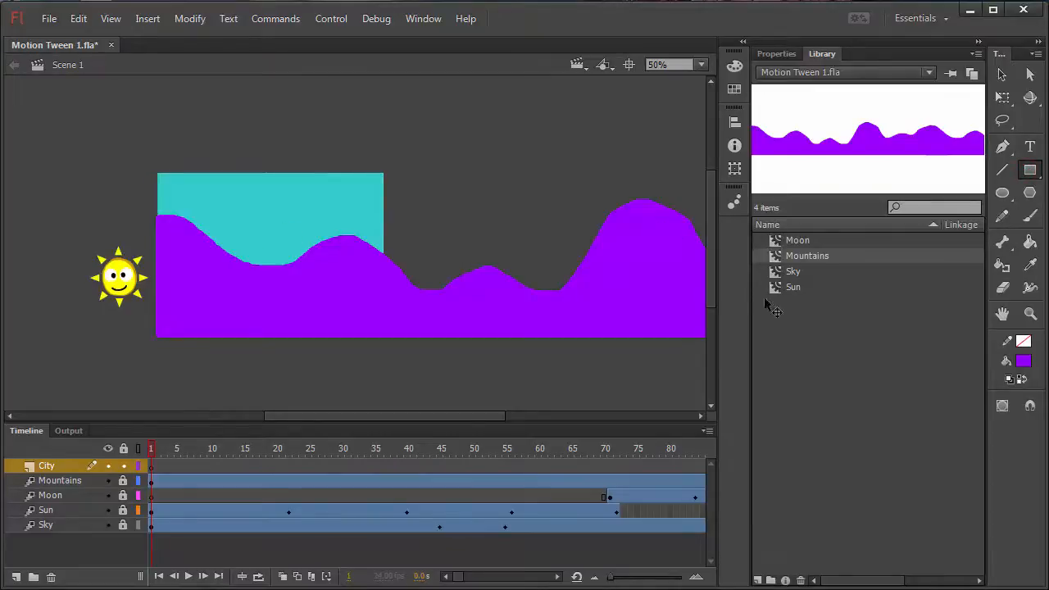
click(1024, 361)
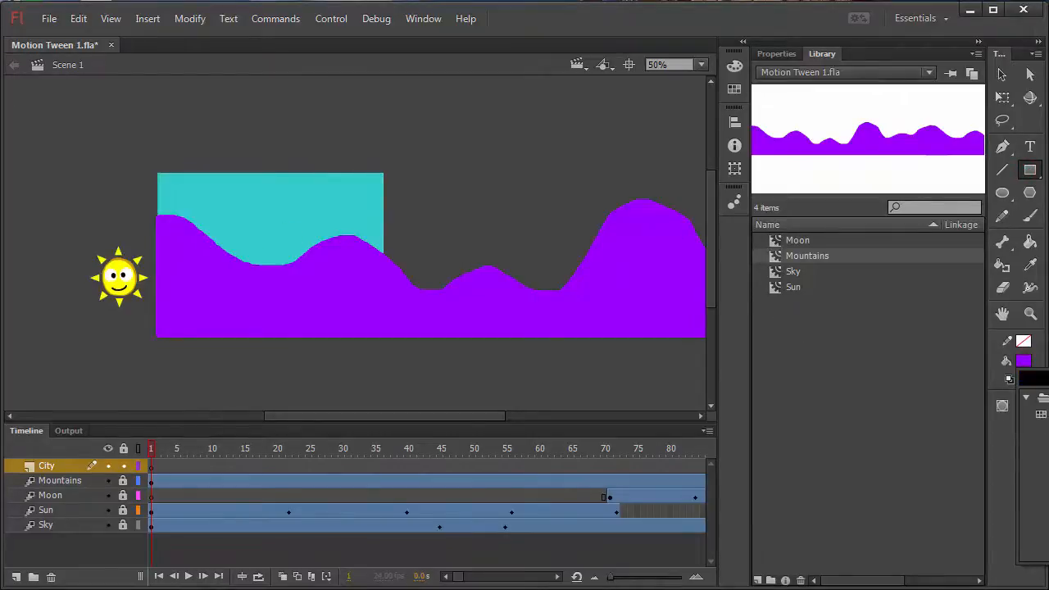
click(1031, 381)
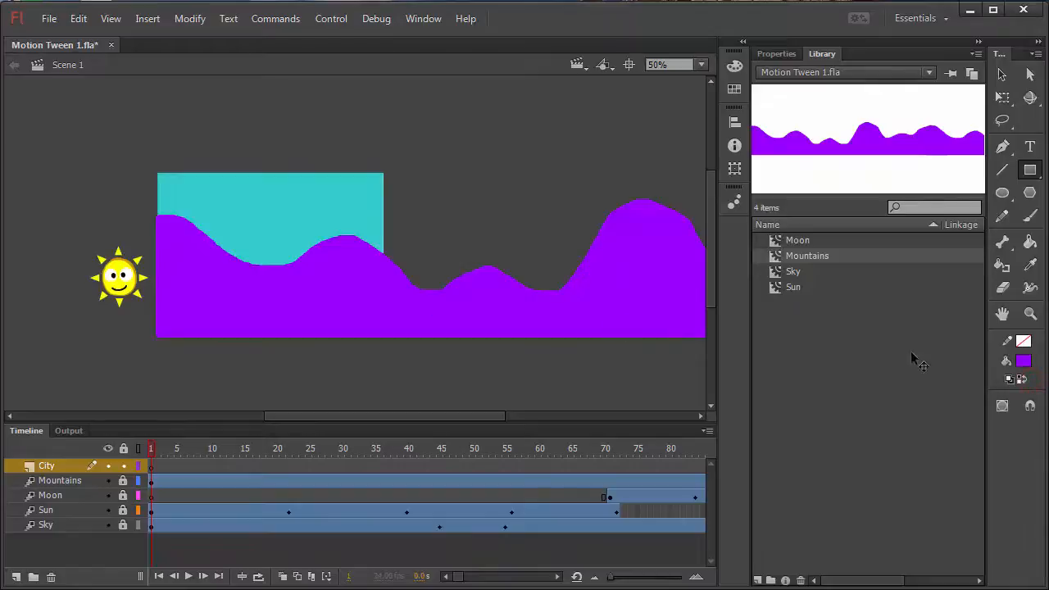
click(1023, 360)
click(1048, 378)
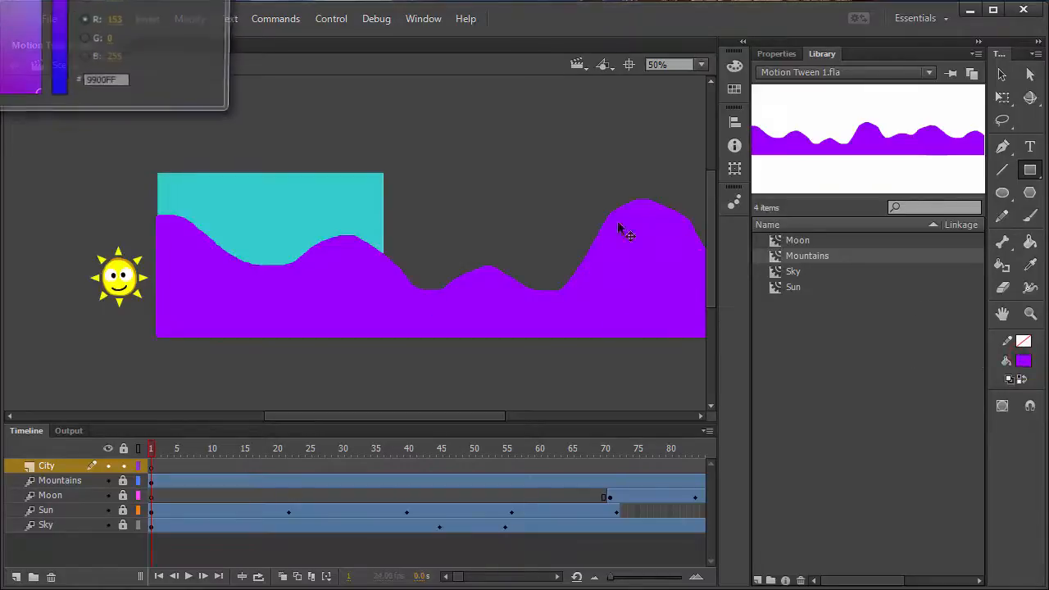
drag(124, 0, 436, 4)
drag(473, 159, 471, 176)
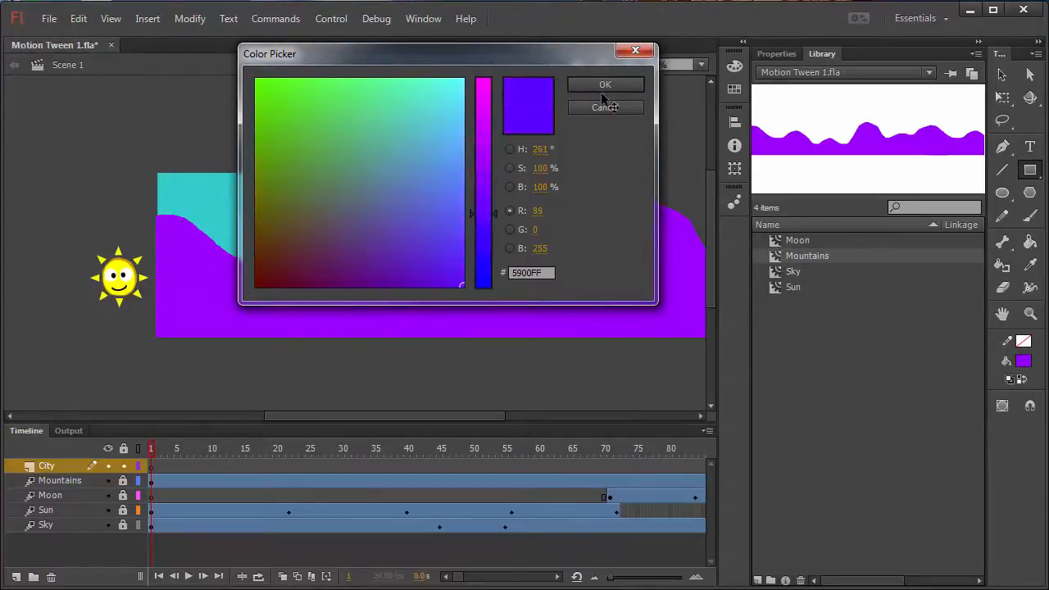
click(605, 85)
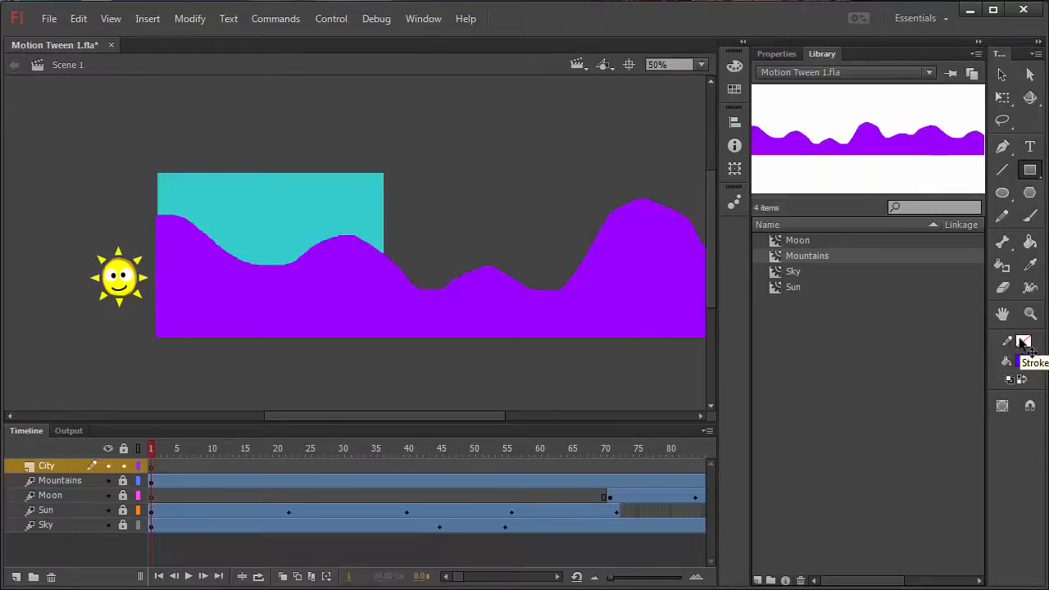
Step: With no stroke, draw two adjoining rectangular buildings of different heights over the mountains at the stage's left edge
click(1024, 343)
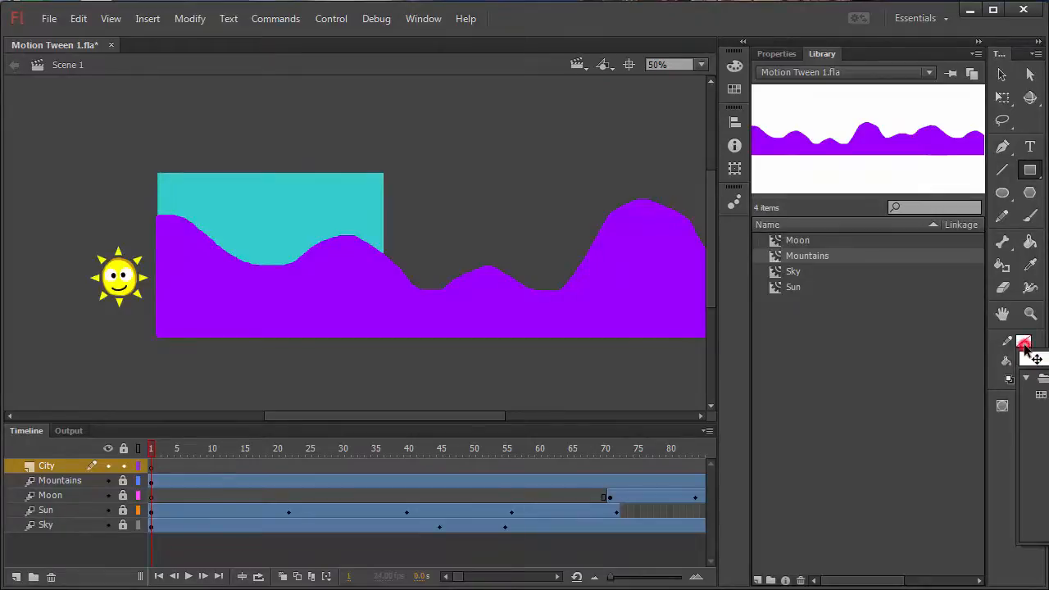
click(1023, 344)
click(1022, 344)
click(1048, 358)
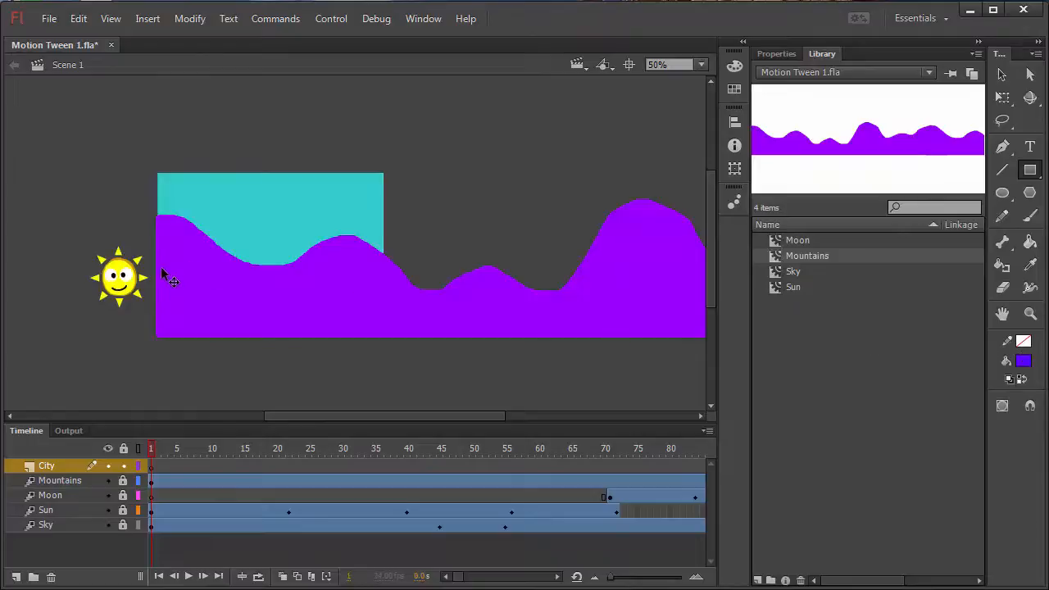
drag(159, 268, 175, 335)
key(ctrl+1)
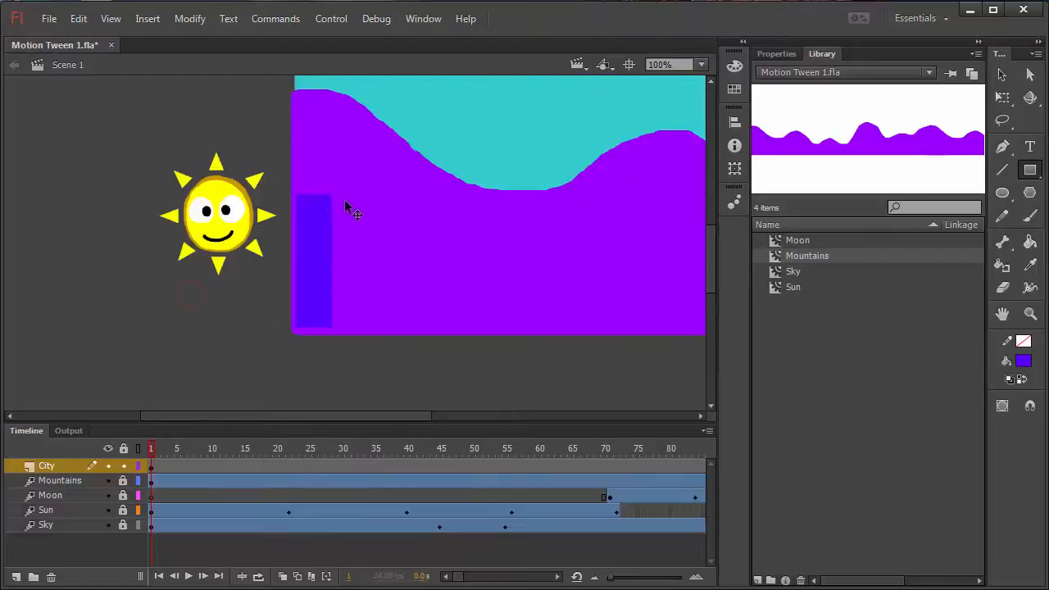
mouse_move(333, 244)
mouse_down()
mouse_move(368, 297)
mouse_move(359, 326)
mouse_up()
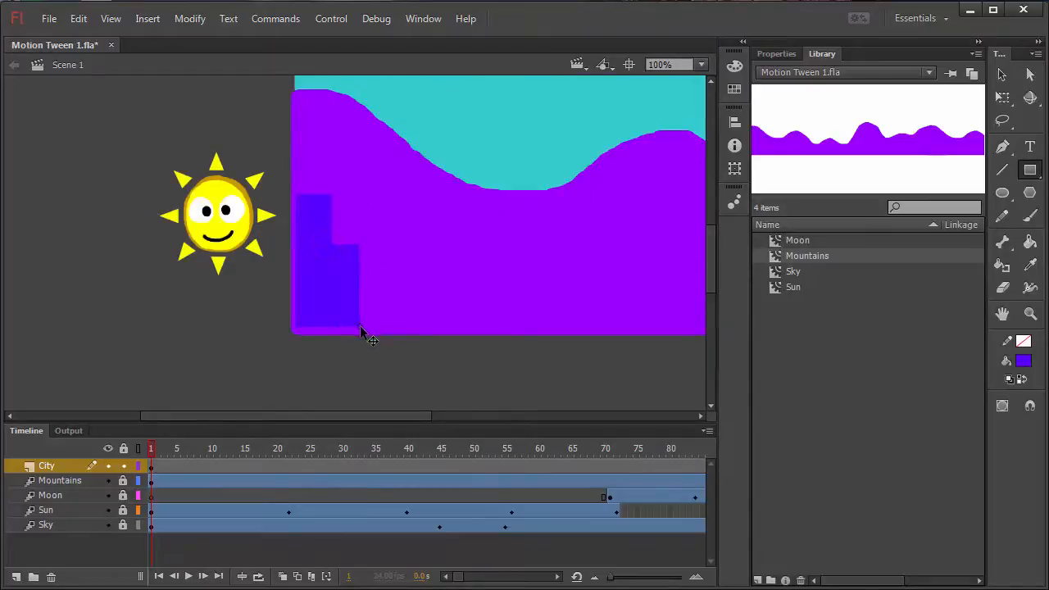
drag(362, 330, 367, 344)
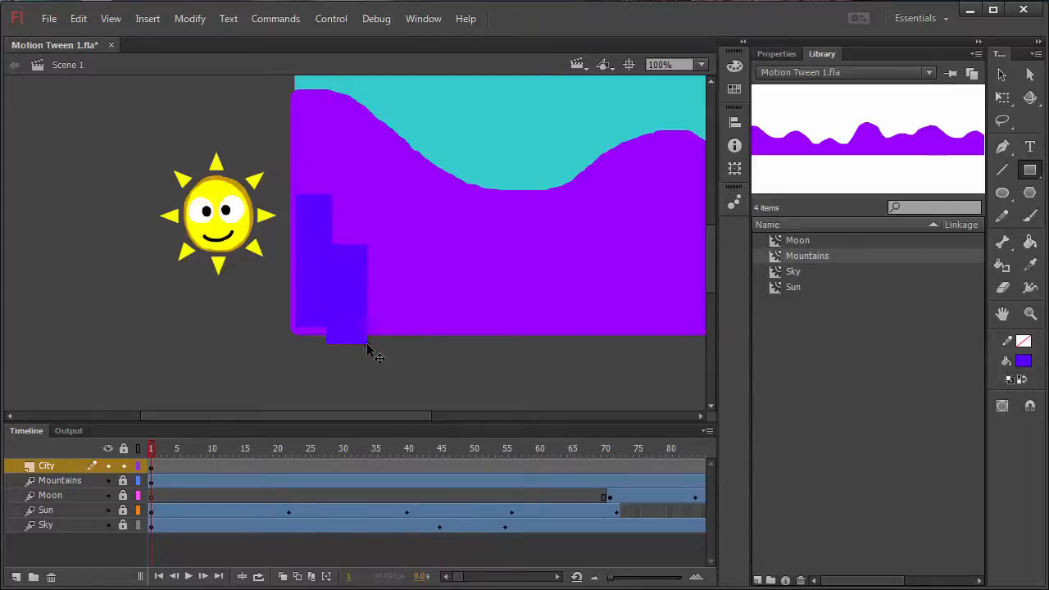
Step: Draw another rectangle over the leftmost building so its base extends below the mountains
key(ctrl+a)
key(v)
click(284, 278)
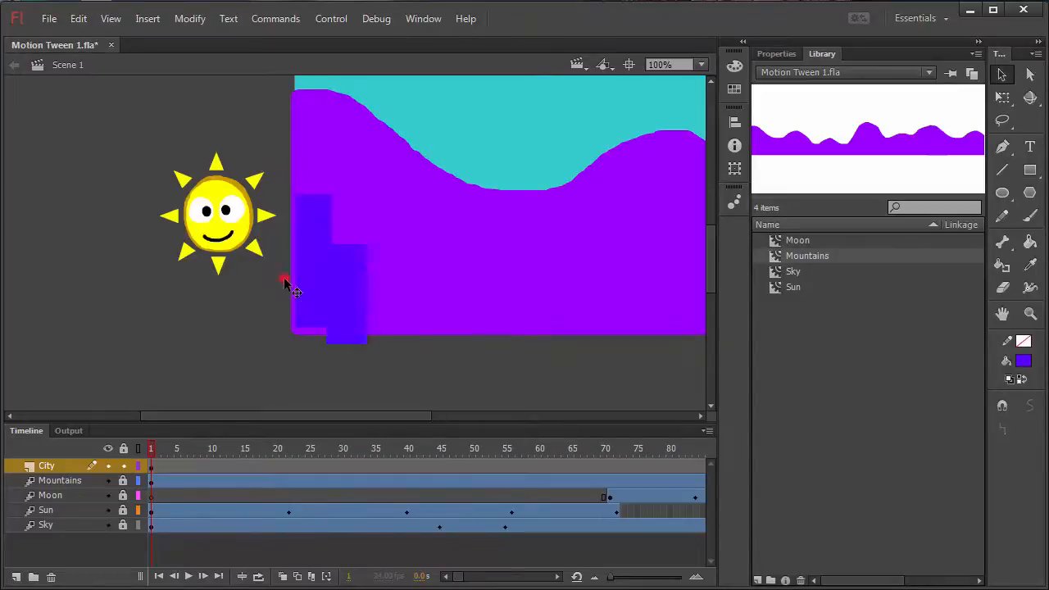
click(1030, 169)
drag(297, 268, 329, 347)
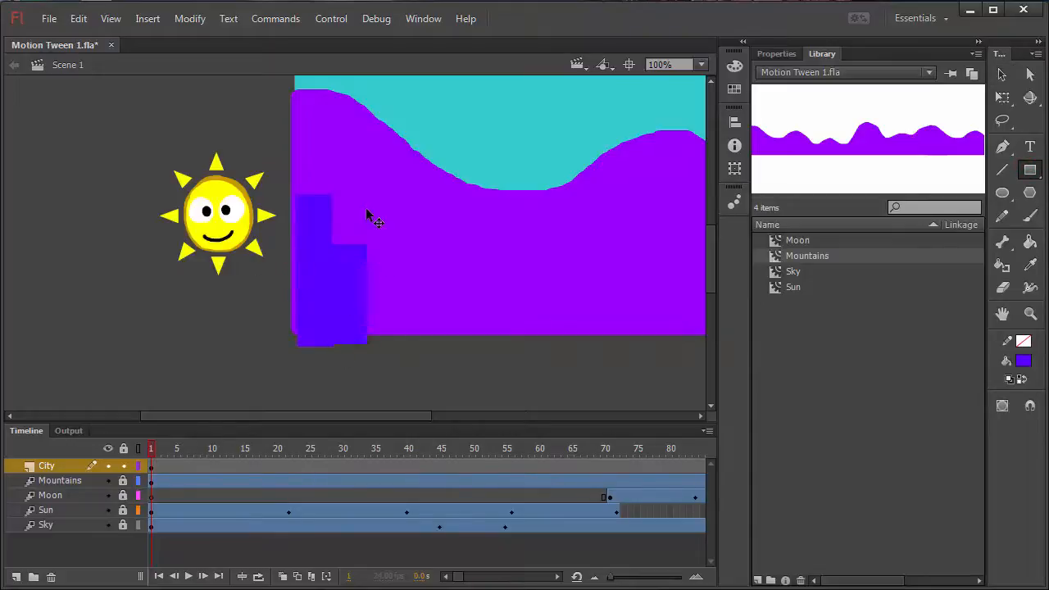
Step: Continue the skyline to the right with adjoining rectangular buildings of varied widths and heights, extending their bases below the mountains
drag(365, 177, 399, 345)
drag(398, 232, 425, 347)
drag(424, 283, 480, 343)
drag(478, 211, 519, 339)
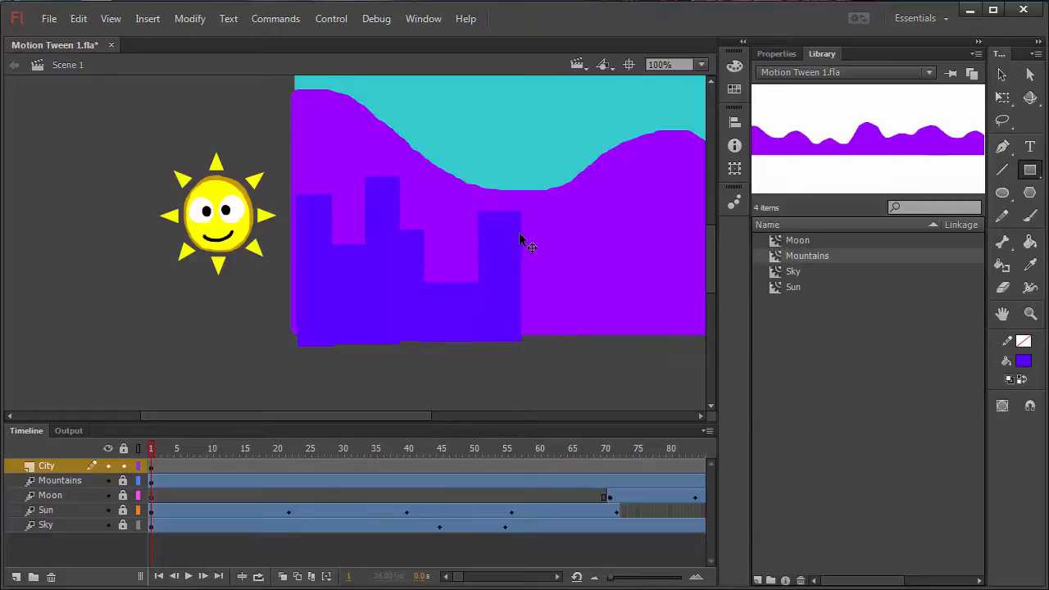
drag(519, 232, 553, 343)
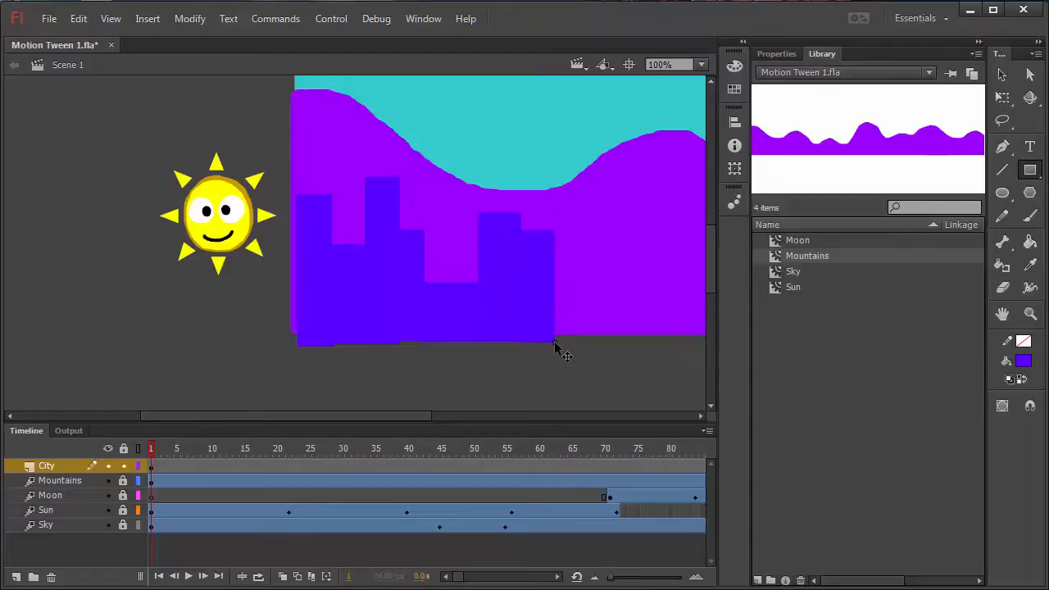
mouse_move(556, 255)
mouse_down()
mouse_move(555, 291)
mouse_move(585, 341)
mouse_move(227, 279)
mouse_up()
ctrl+shift+click(237, 262)
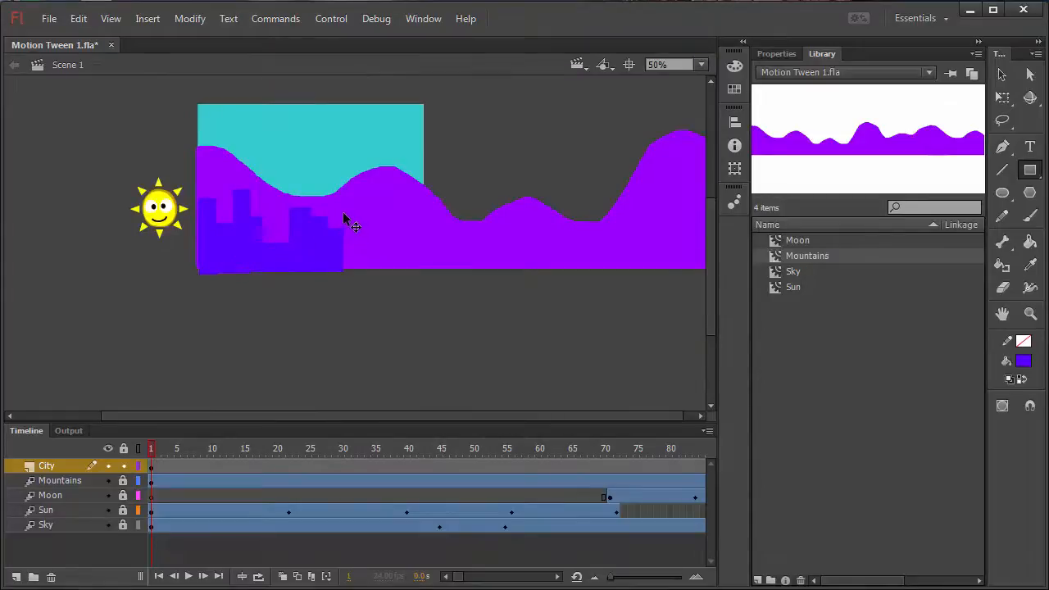
Step: Extend the skyline past the stage's right edge with more adjoining buildings, including a tall tower overlapping that edge
drag(343, 211, 360, 277)
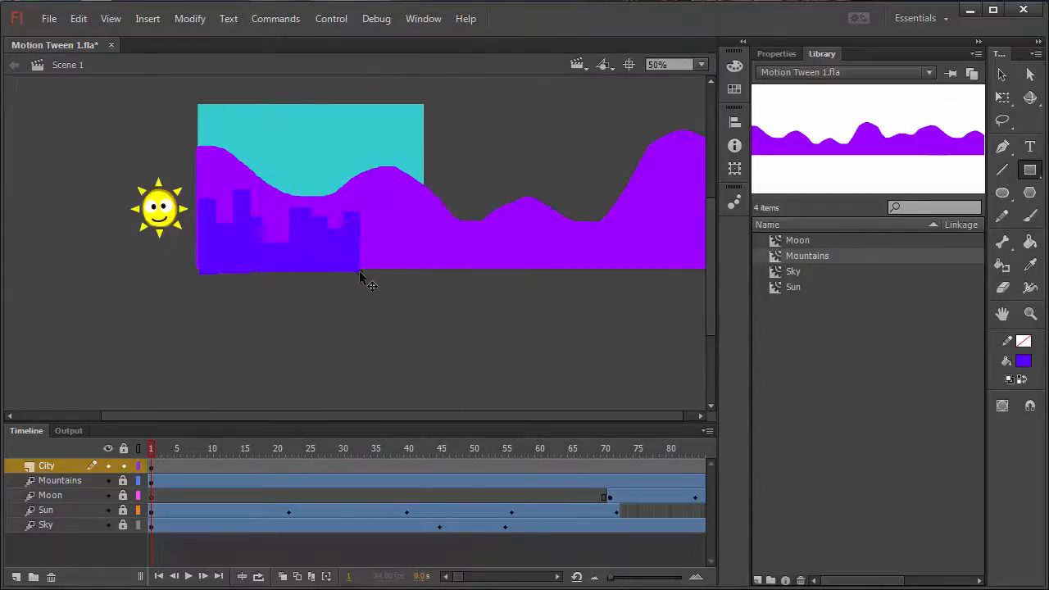
mouse_move(611, 218)
mouse_down()
mouse_move(407, 194)
mouse_move(316, 195)
mouse_move(365, 248)
mouse_up()
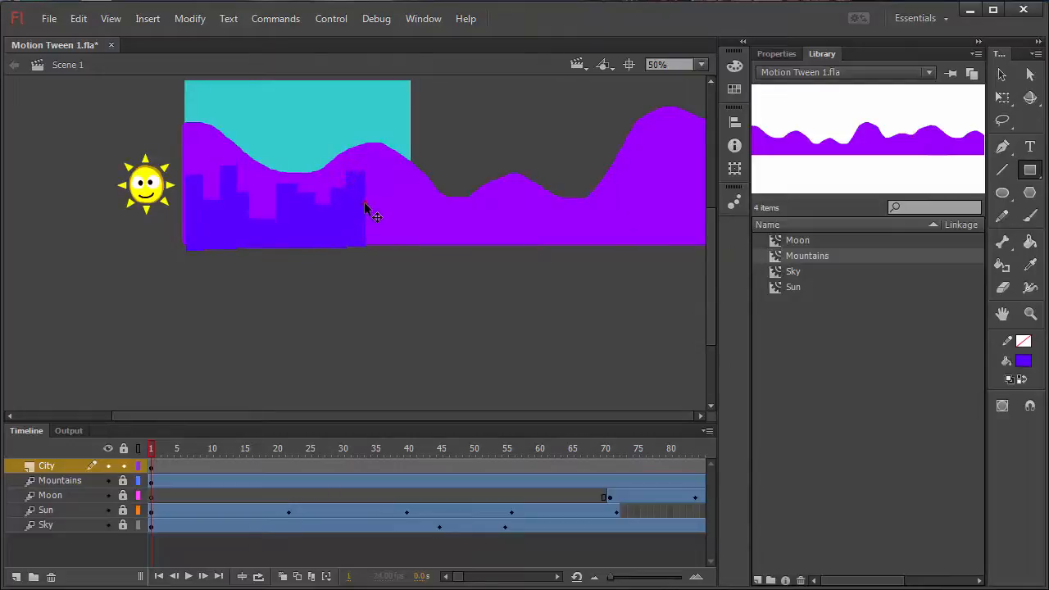
drag(365, 204, 384, 246)
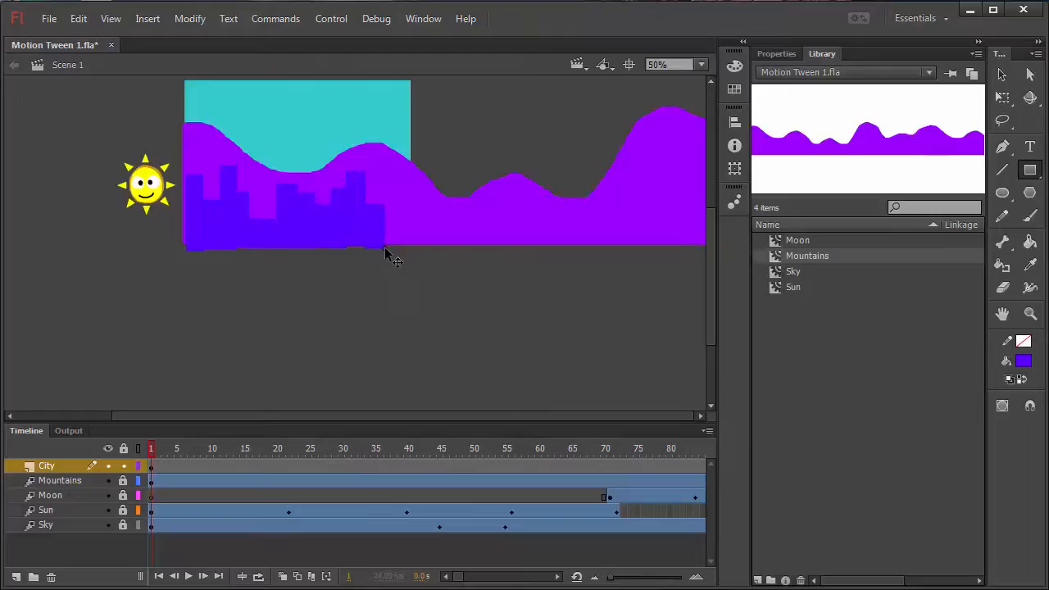
drag(385, 193, 405, 248)
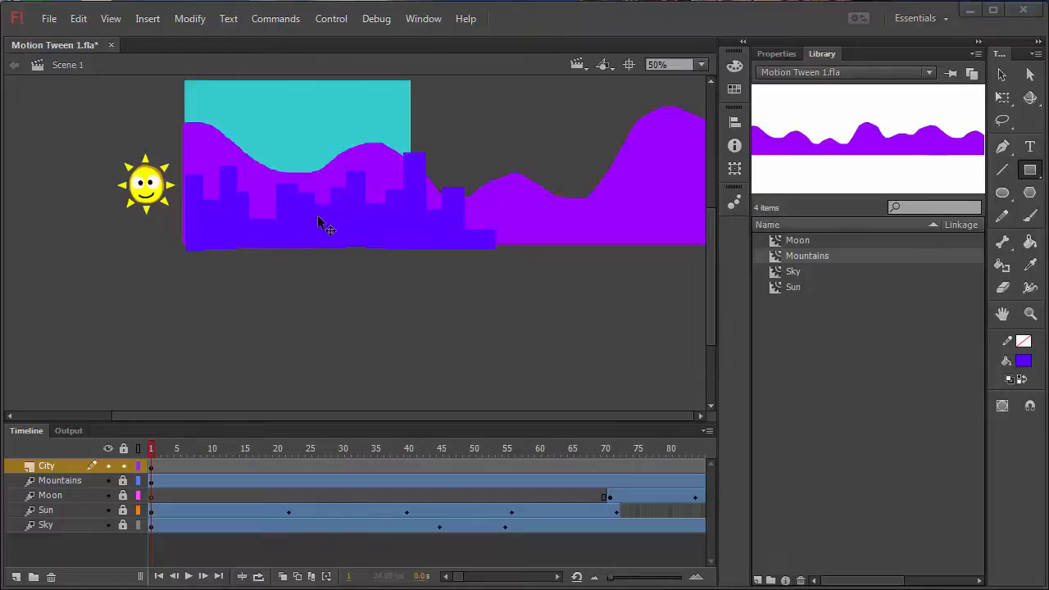
click(364, 220)
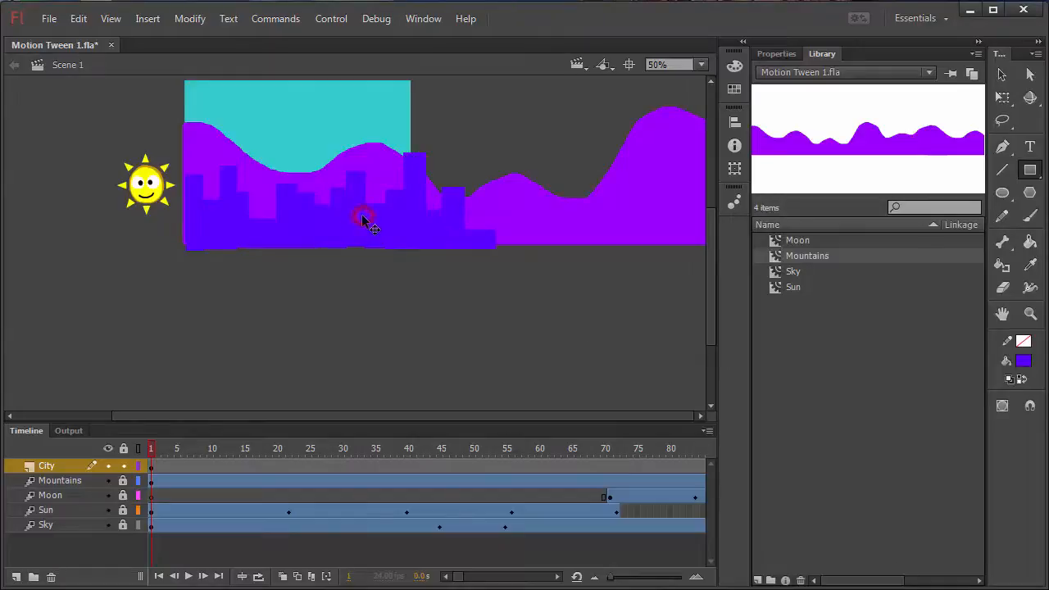
Step: Hide the Mountains layer and draw a rectangle over the first building to close the gap at the stage's left edge
click(109, 481)
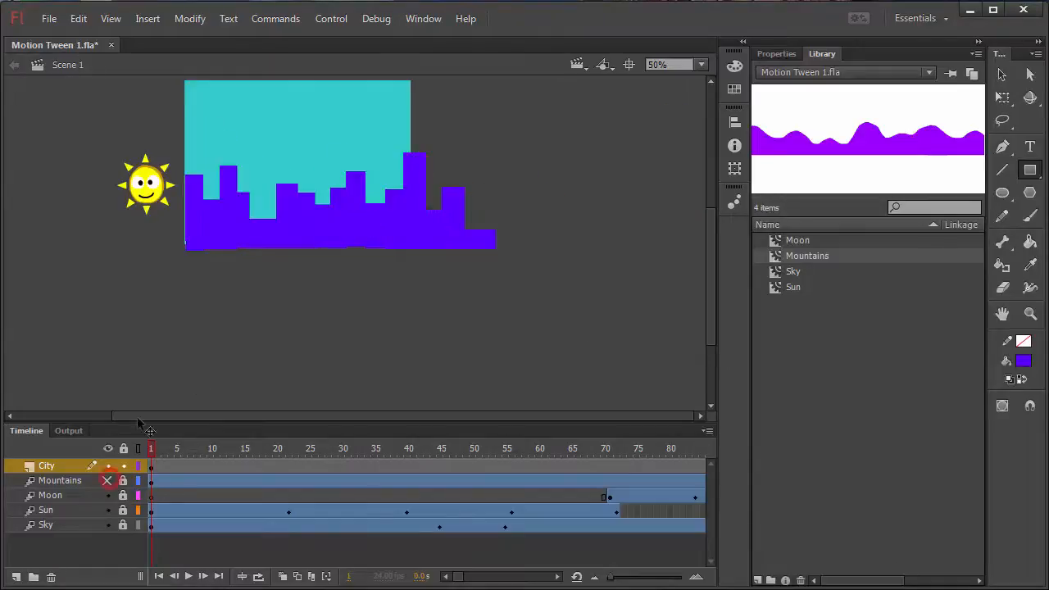
key(ctrl+1)
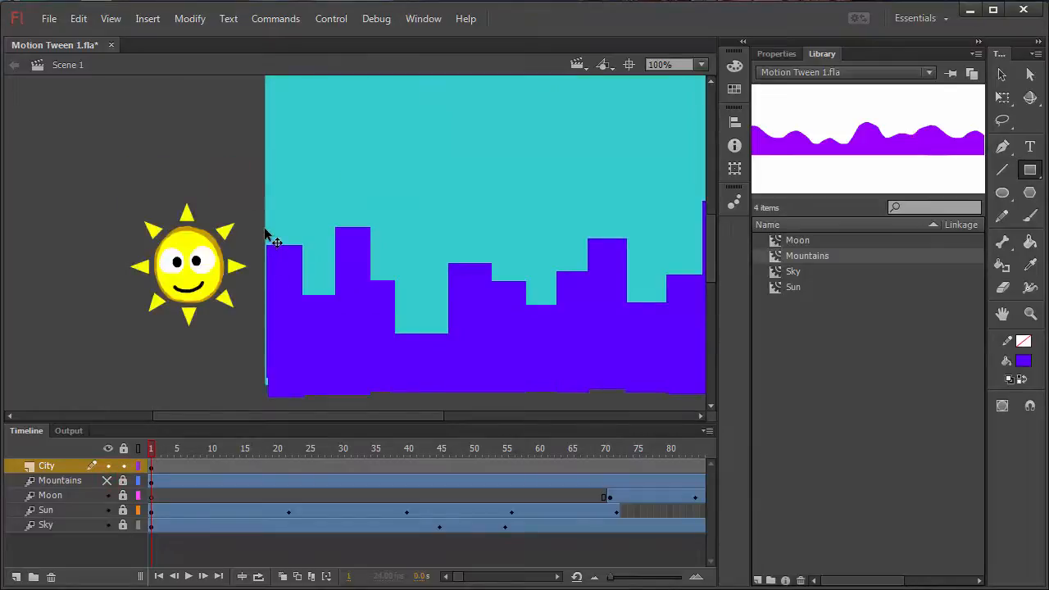
drag(265, 230, 264, 229)
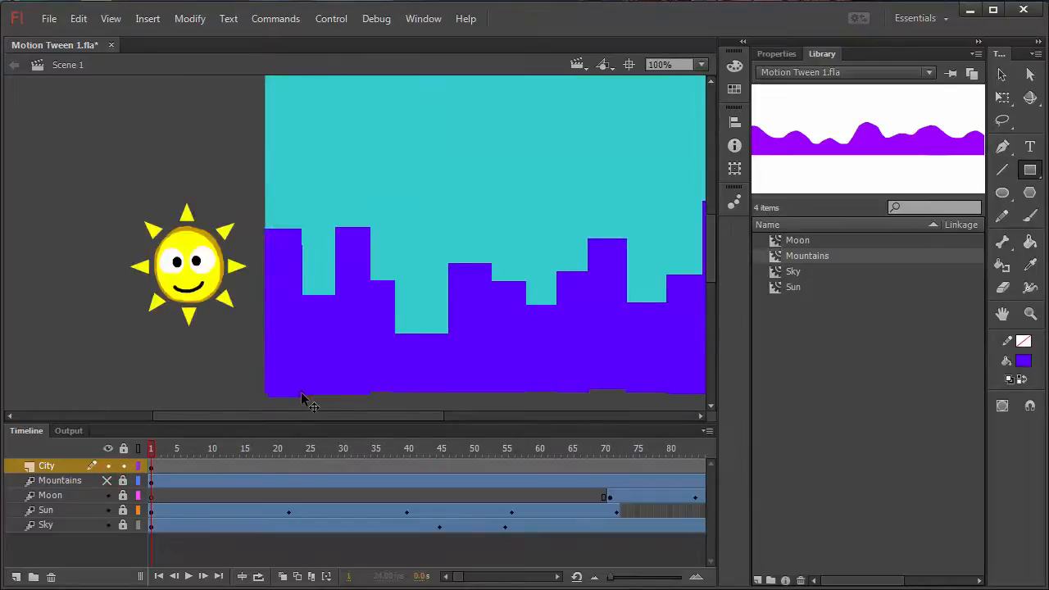
drag(388, 232, 262, 213)
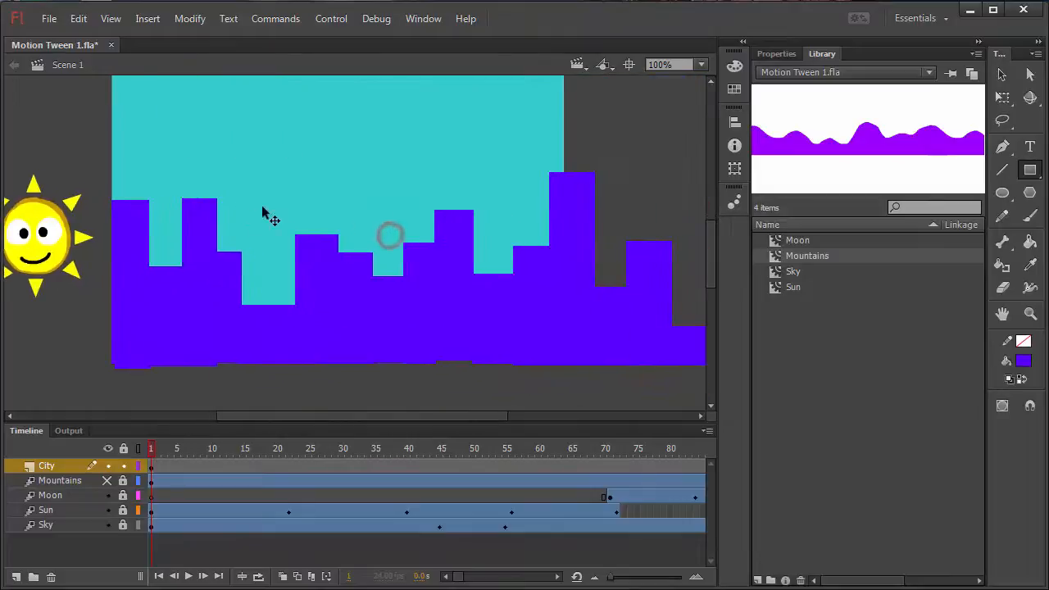
ctrl+shift+click(452, 228)
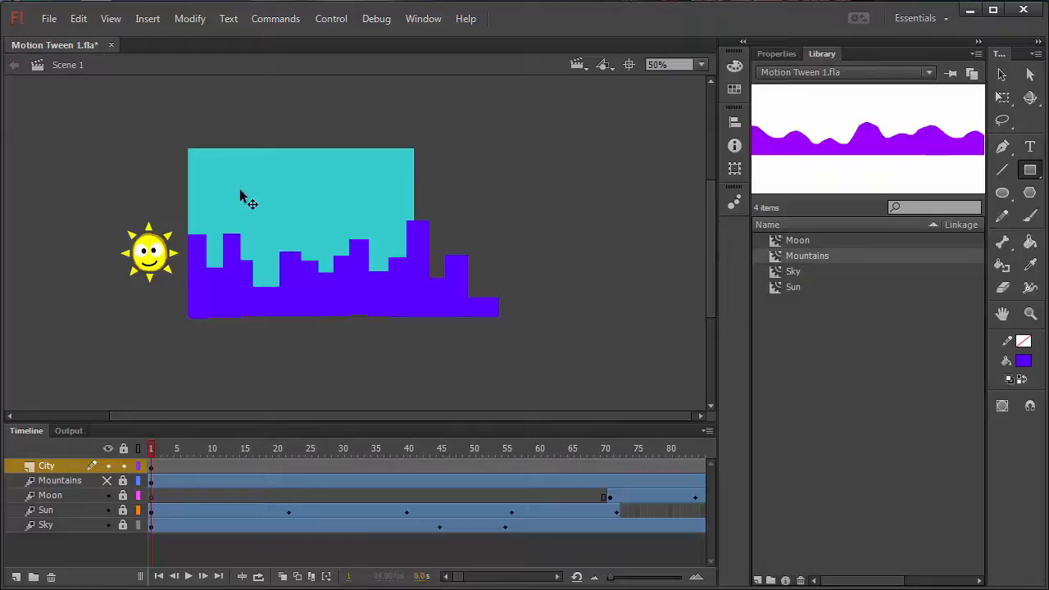
Step: With the Selection tool, examine which connected part of the skyline gets selected and where it ends
click(1002, 74)
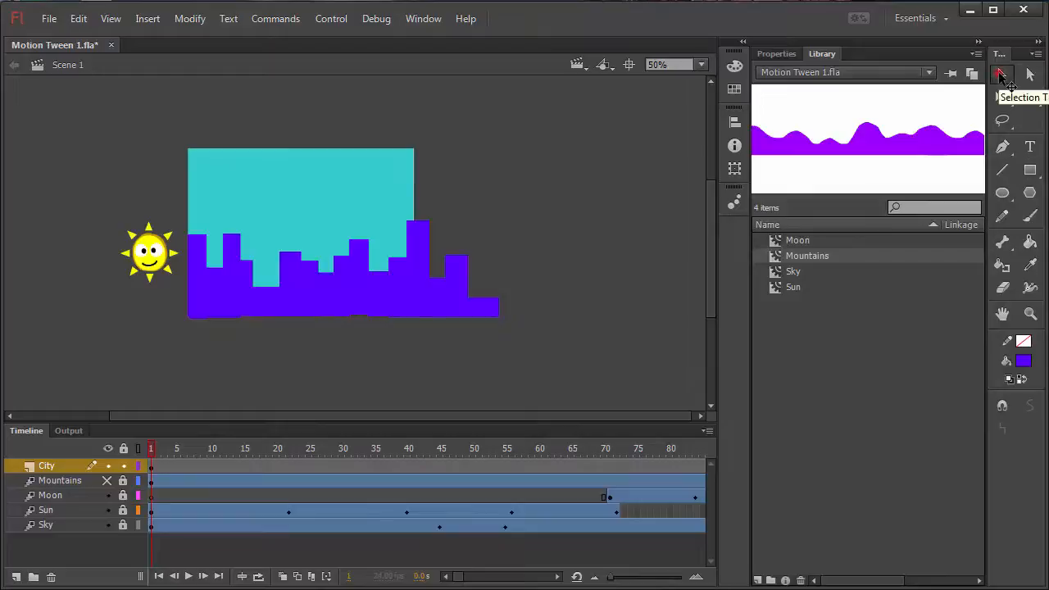
click(295, 282)
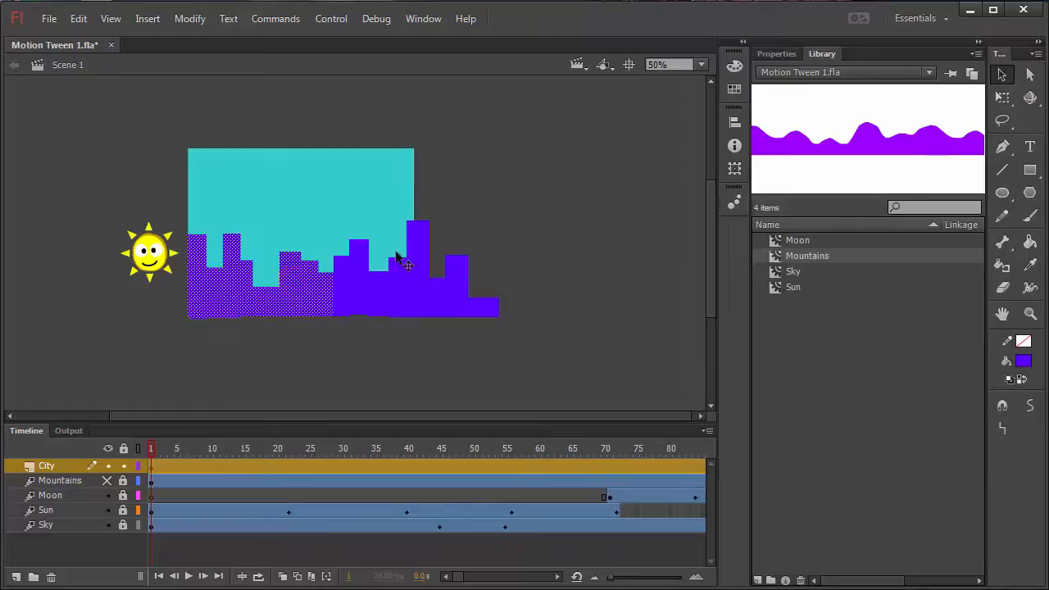
click(381, 285)
click(305, 300)
click(349, 299)
click(320, 303)
click(352, 296)
click(332, 300)
ctrl+click(335, 291)
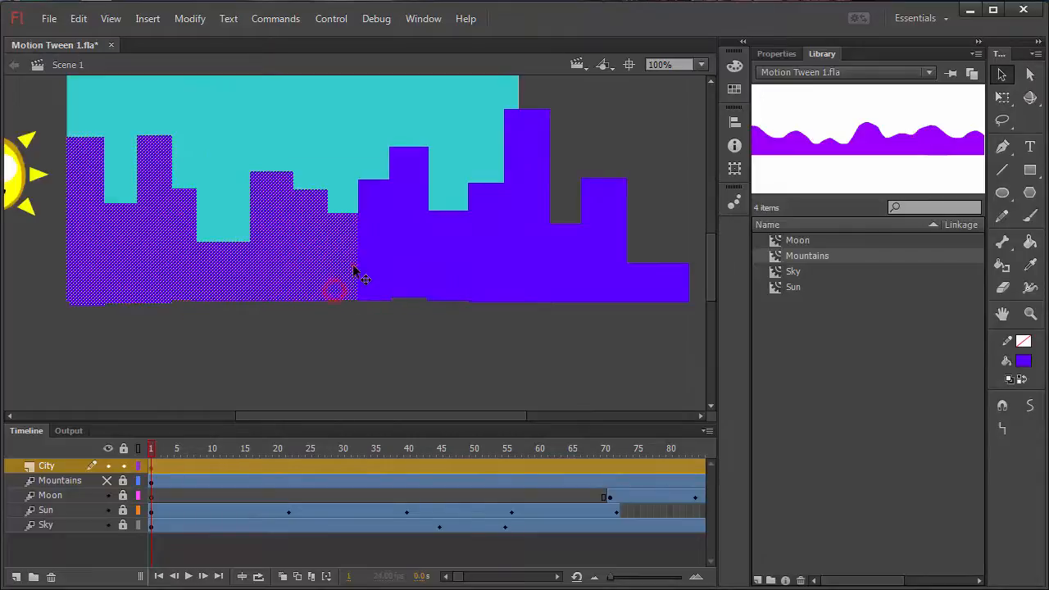
ctrl+click(354, 265)
ctrl+alt+click(358, 233)
ctrl+alt+click(355, 227)
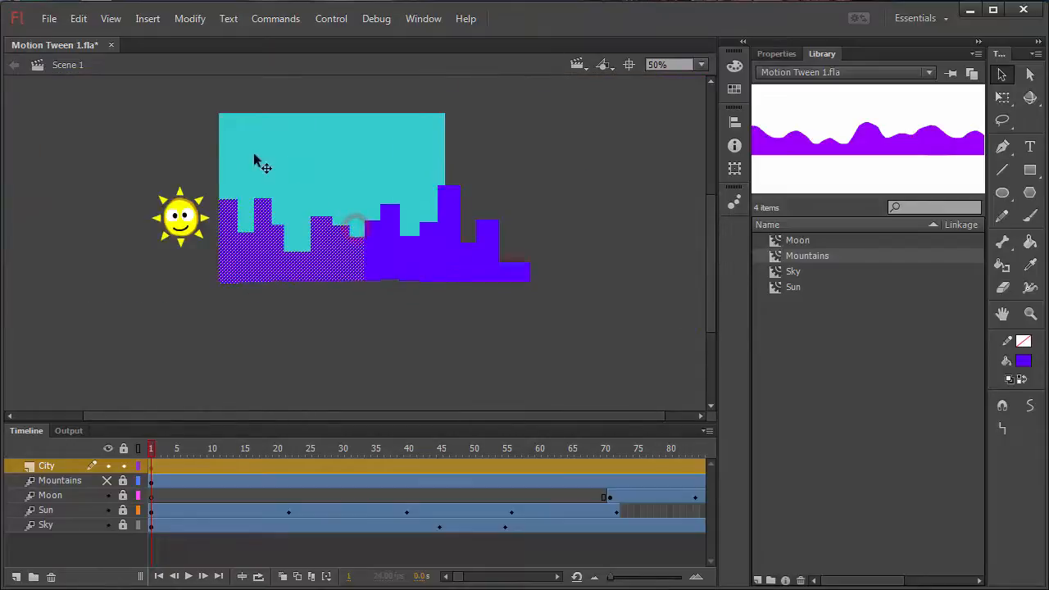
Step: Duplicate the stage-wide section of the skyline and attach the copy to the skyline's right end
drag(218, 113, 445, 287)
drag(377, 262, 603, 352)
drag(464, 354, 416, 350)
ctrl+shift+click(414, 335)
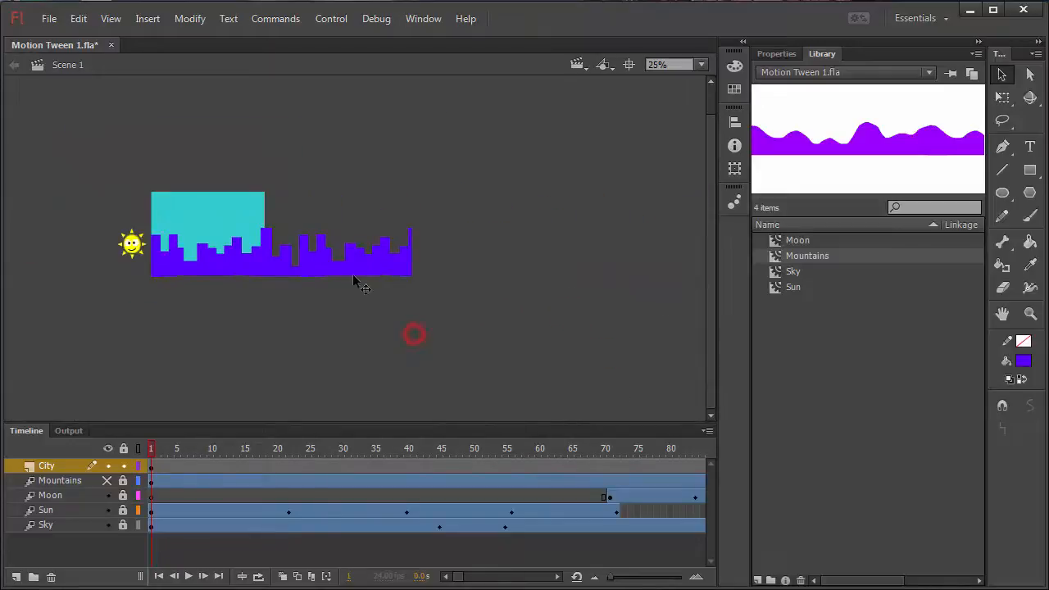
Step: Select the entire skyline and convert it to a Movie Clip symbol named City
ctrl+click(314, 255)
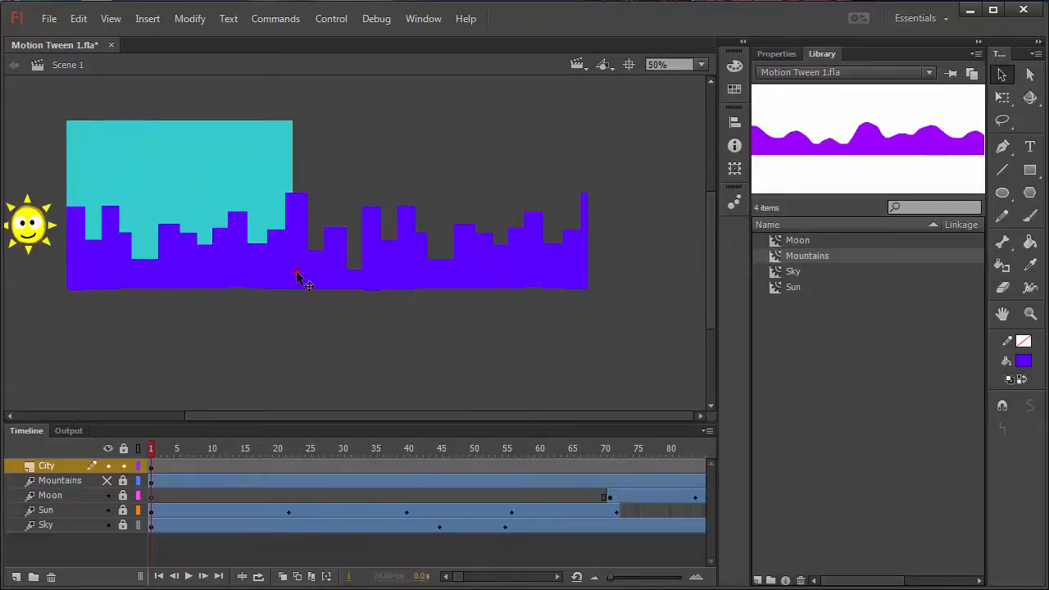
click(298, 274)
drag(48, 143, 679, 362)
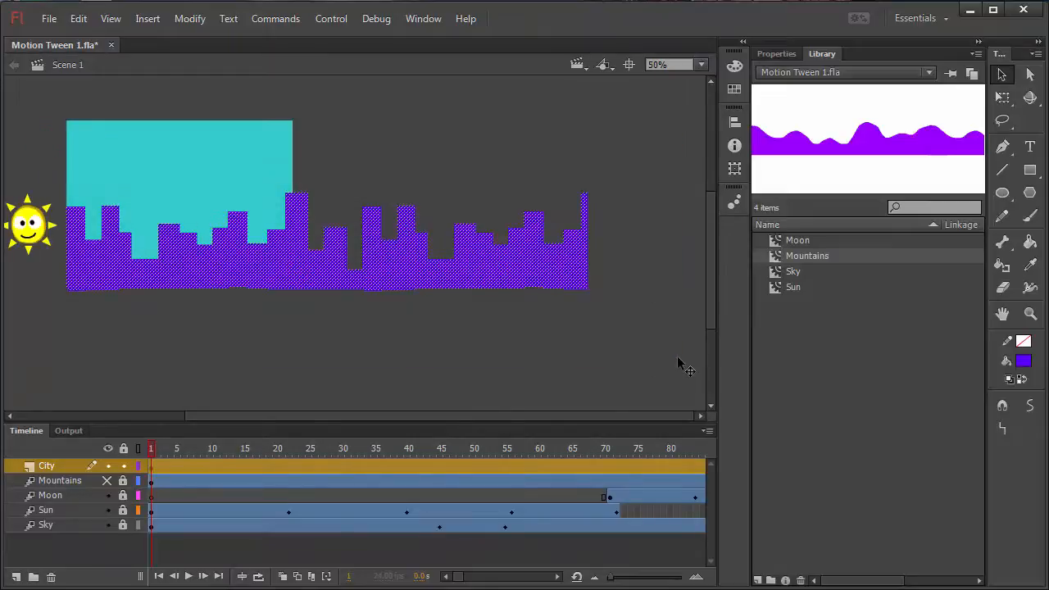
key(F8)
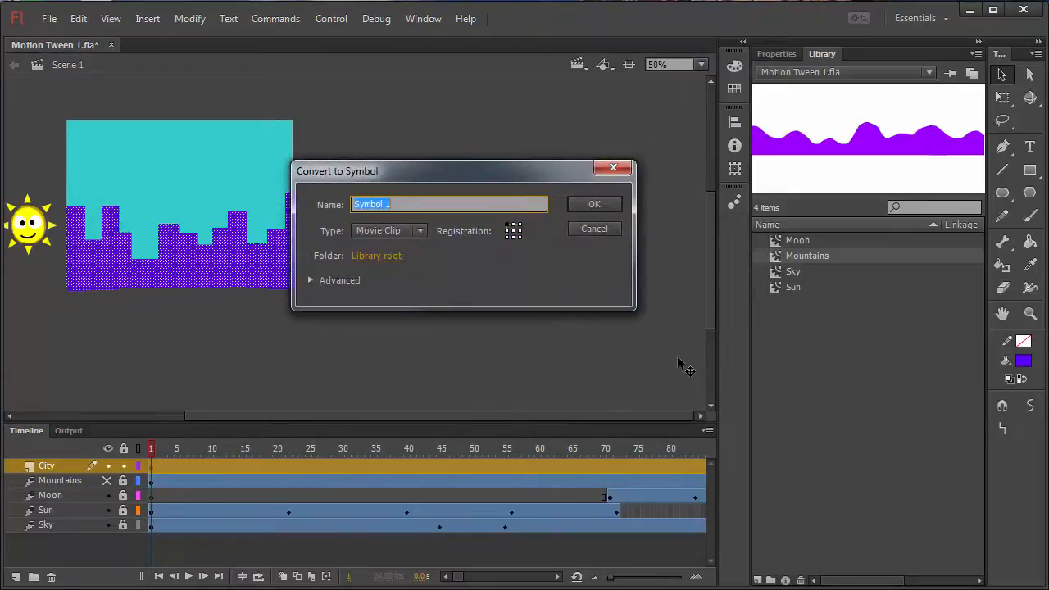
text(City)
key(Return)
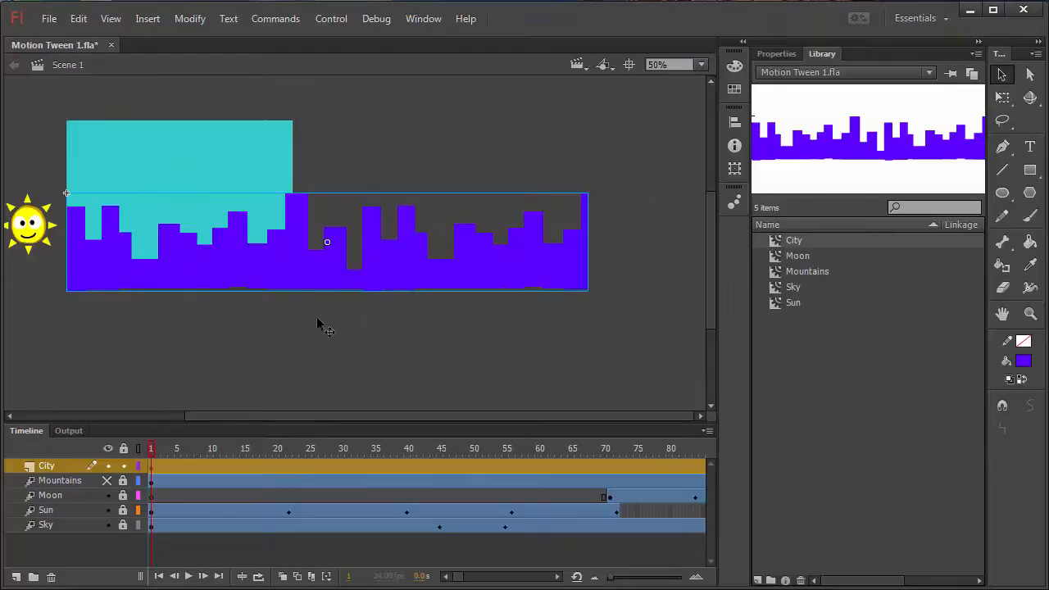
Step: Create a motion tween on the City layer
click(223, 451)
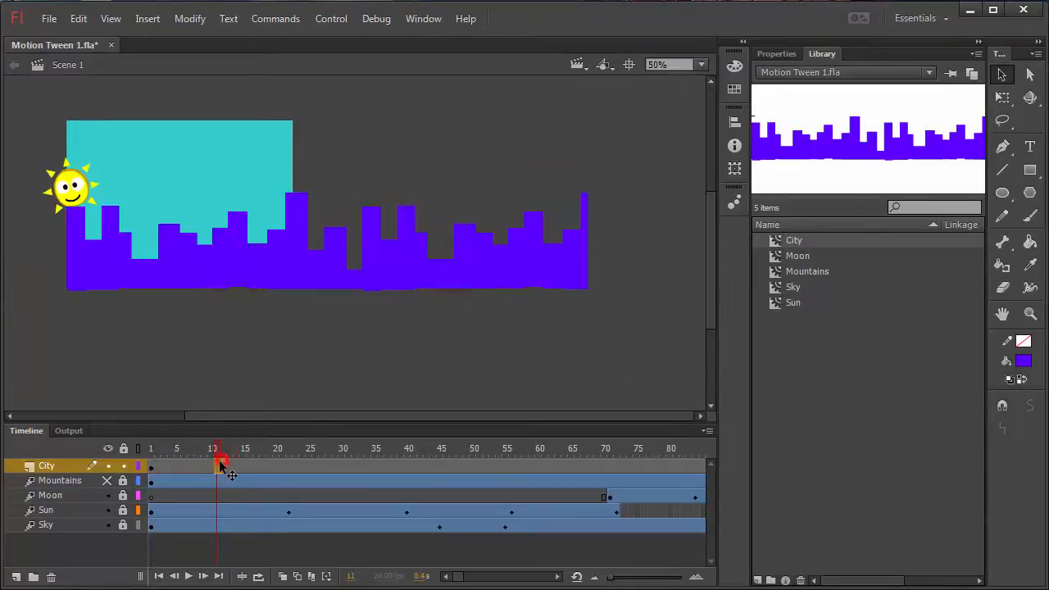
click(236, 467)
right_click(236, 467)
click(335, 41)
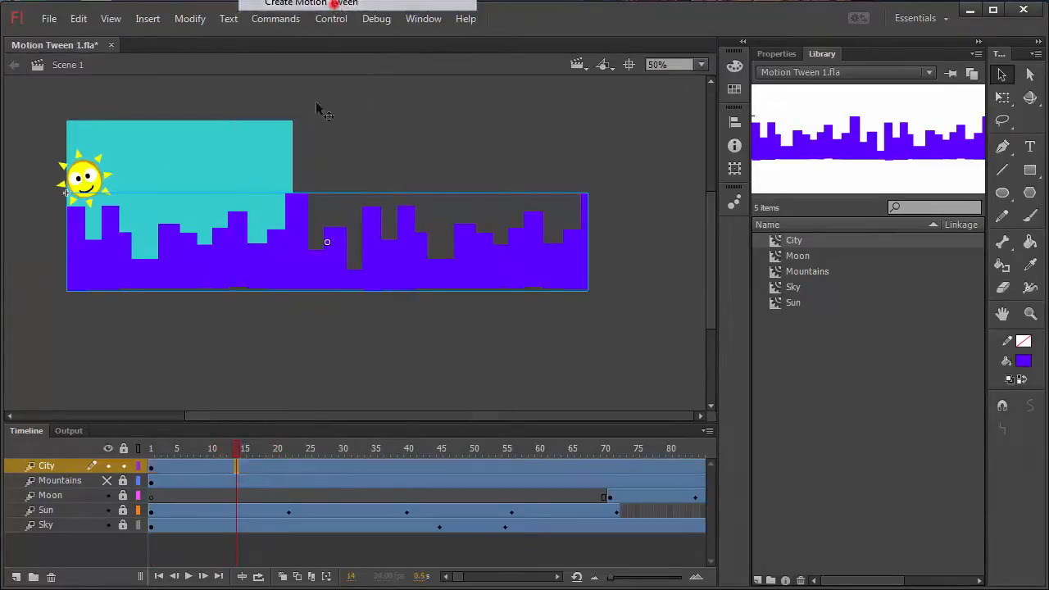
Step: At frame 144, move the city left until its right end lines up with the stage's right edge
click(210, 459)
drag(208, 454, 560, 468)
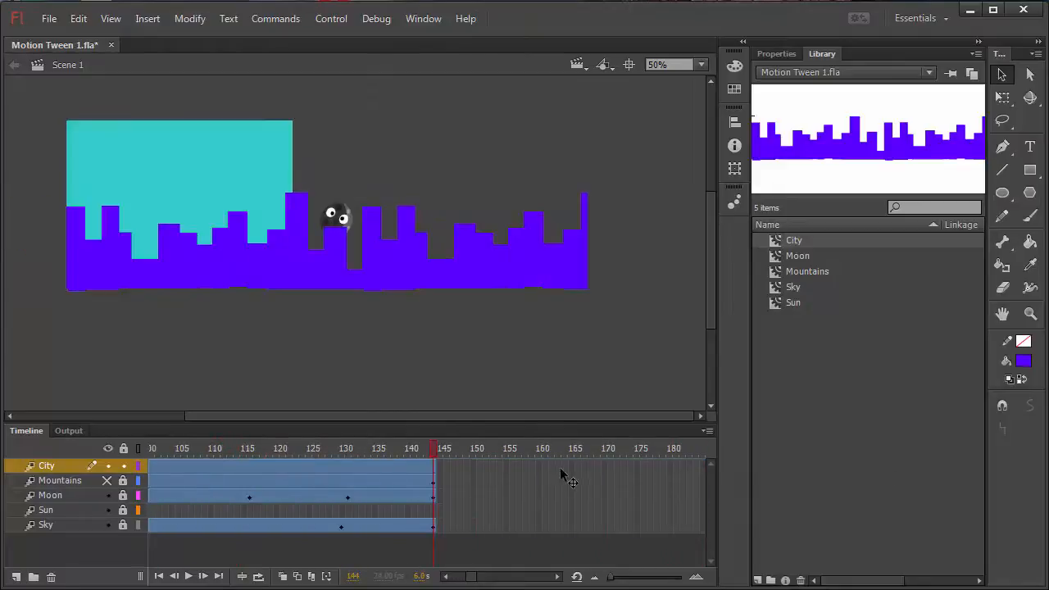
click(512, 288)
drag(554, 270, 281, 286)
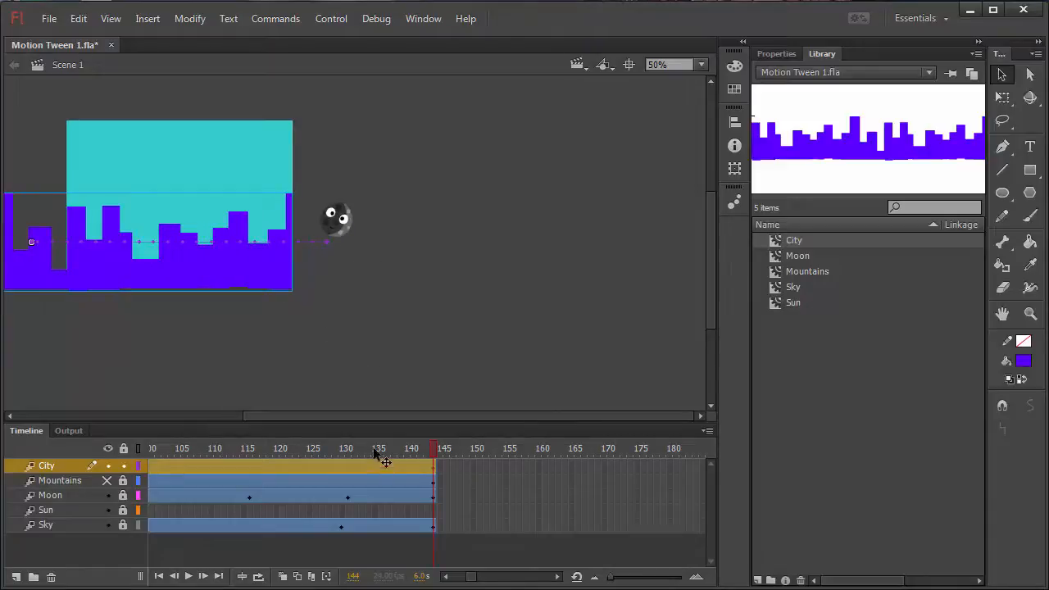
Step: Return to frame 1, show the Mountains layer again, and scrub the timeline to preview the scrolling layers
drag(384, 460, 49, 439)
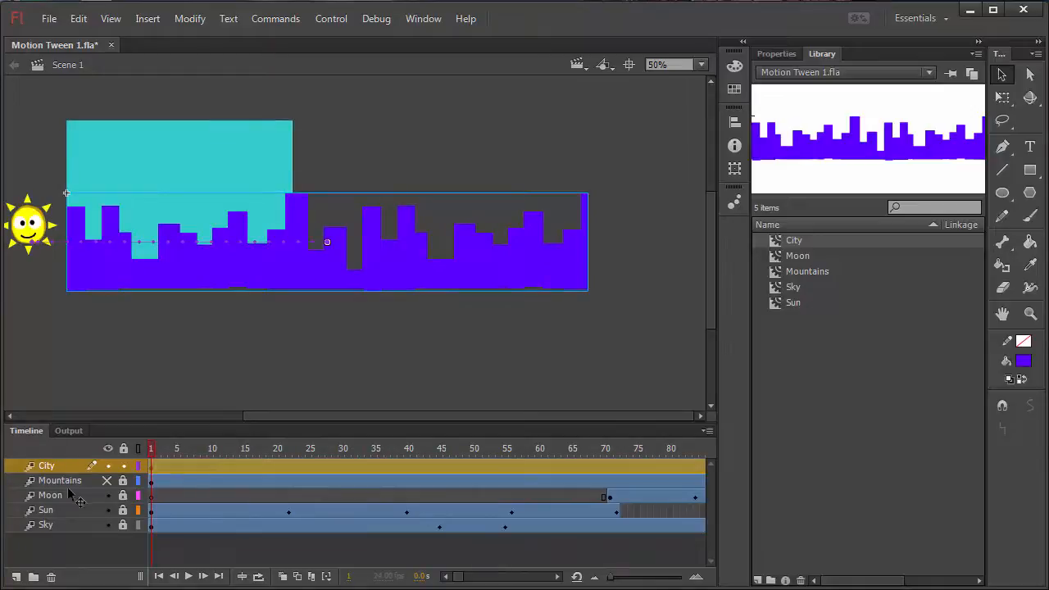
click(105, 481)
drag(168, 450, 161, 415)
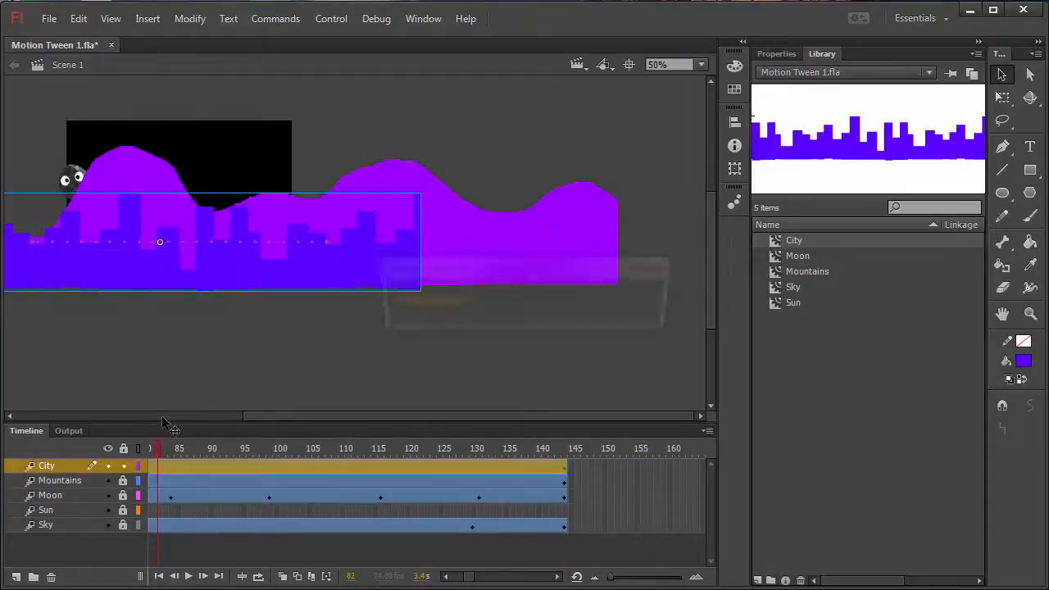
Step: Test the movie to review the scrolling city and mountains, close the preview and return the playhead to the opening frames
key(ctrl+Return)
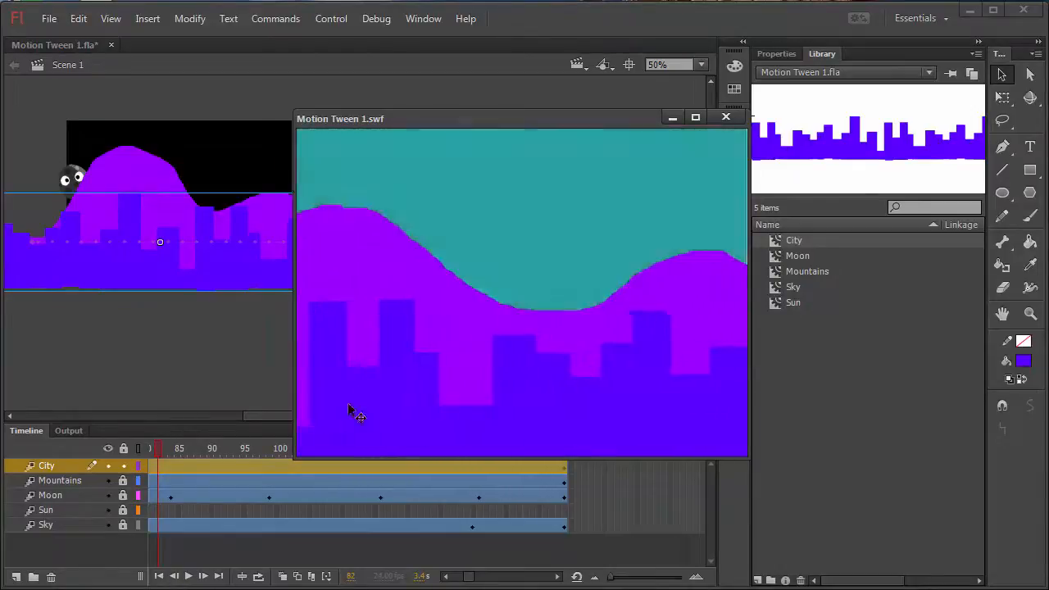
click(727, 118)
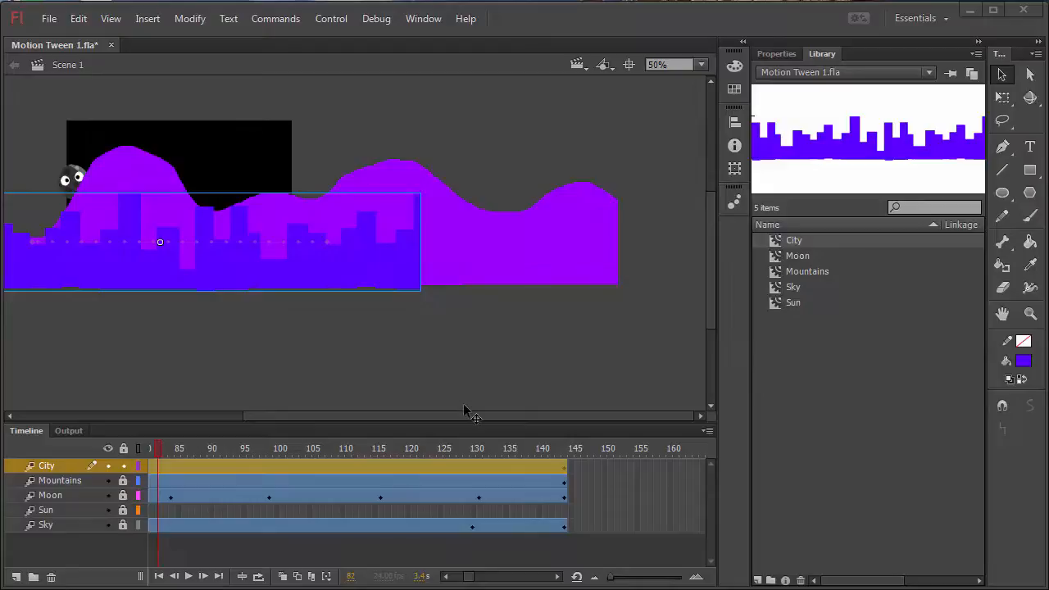
drag(356, 449, 45, 483)
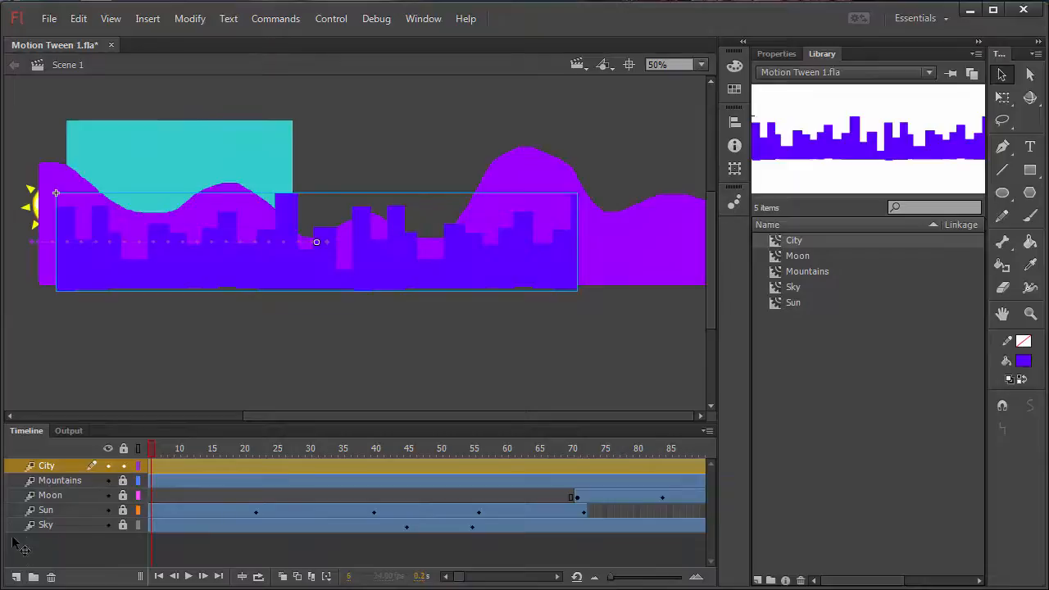
Step: Add a new layer directly above Sky, lock the City layer, and hide the City, Mountains, Moon and Sun layers
click(16, 577)
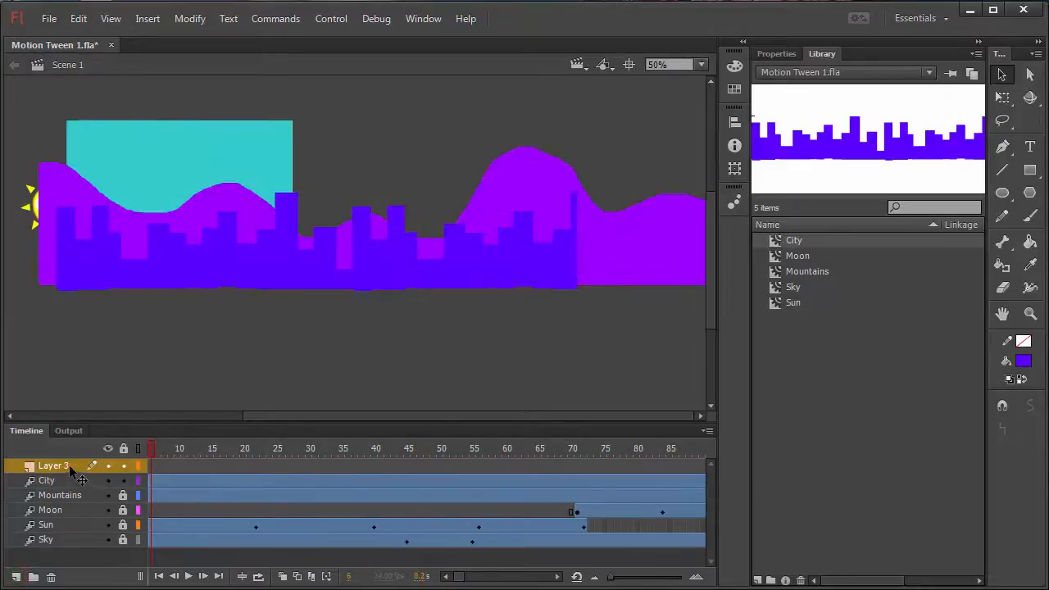
drag(69, 465, 112, 463)
click(125, 463)
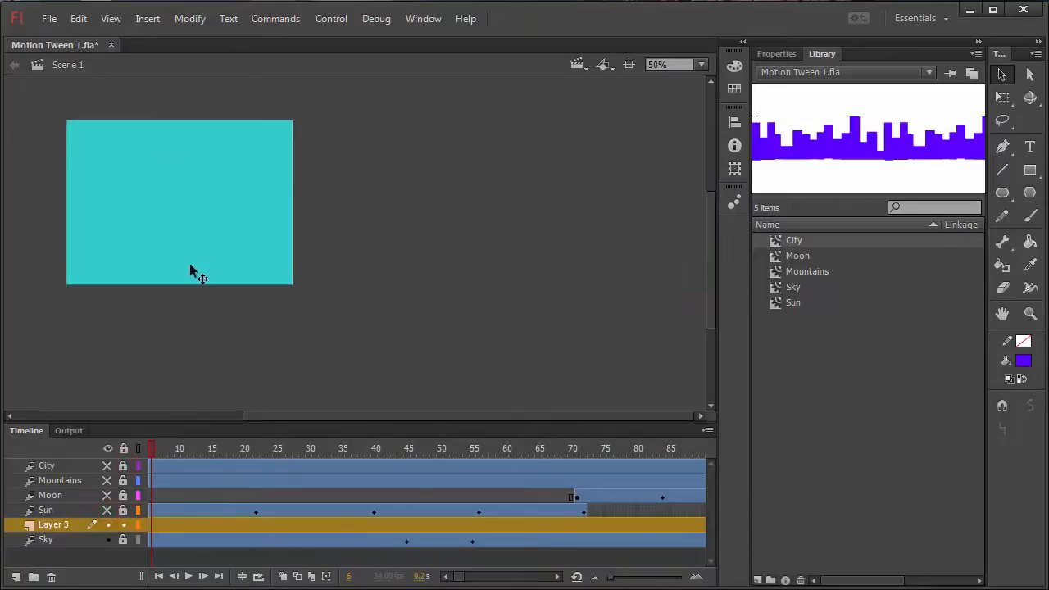
Step: Choose the Brush tool and set its fill colour to white
ctrl+click(155, 226)
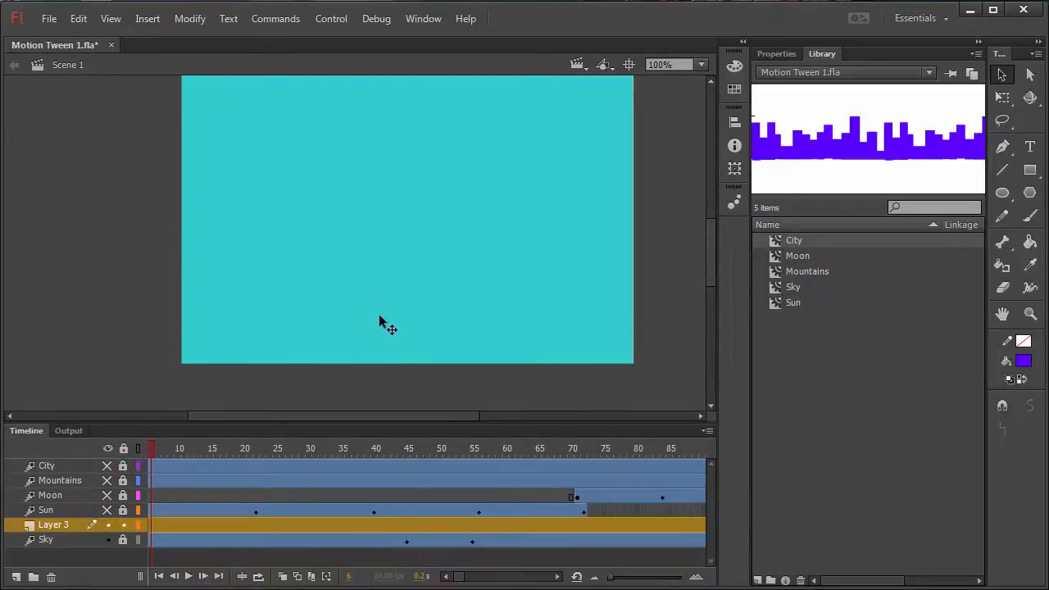
key(b)
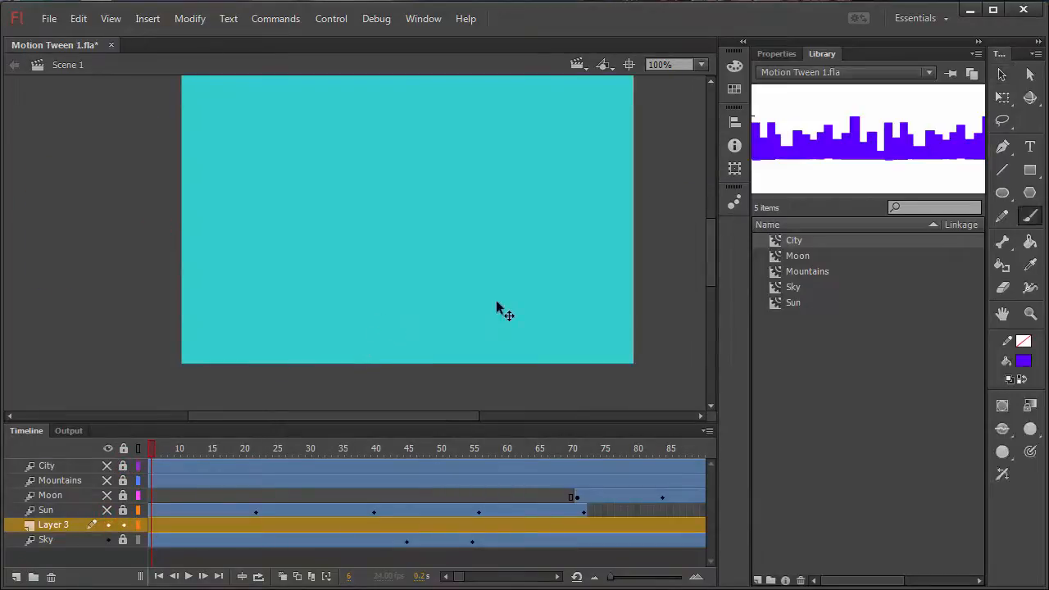
click(1024, 364)
click(1021, 457)
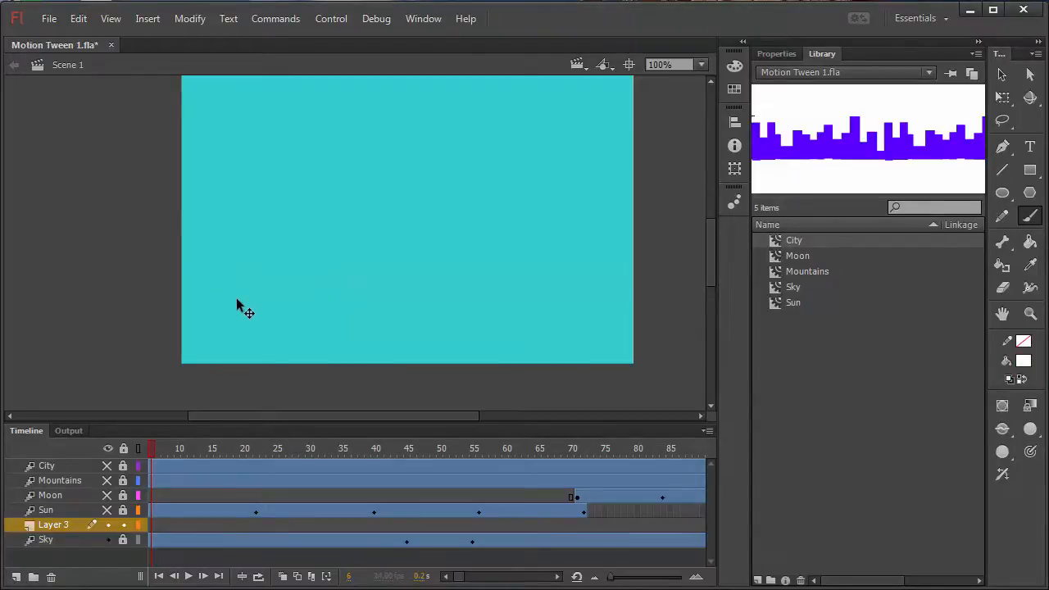
Step: Rename the new layer above Sky to Stars
double_click(57, 525)
text(Sta)
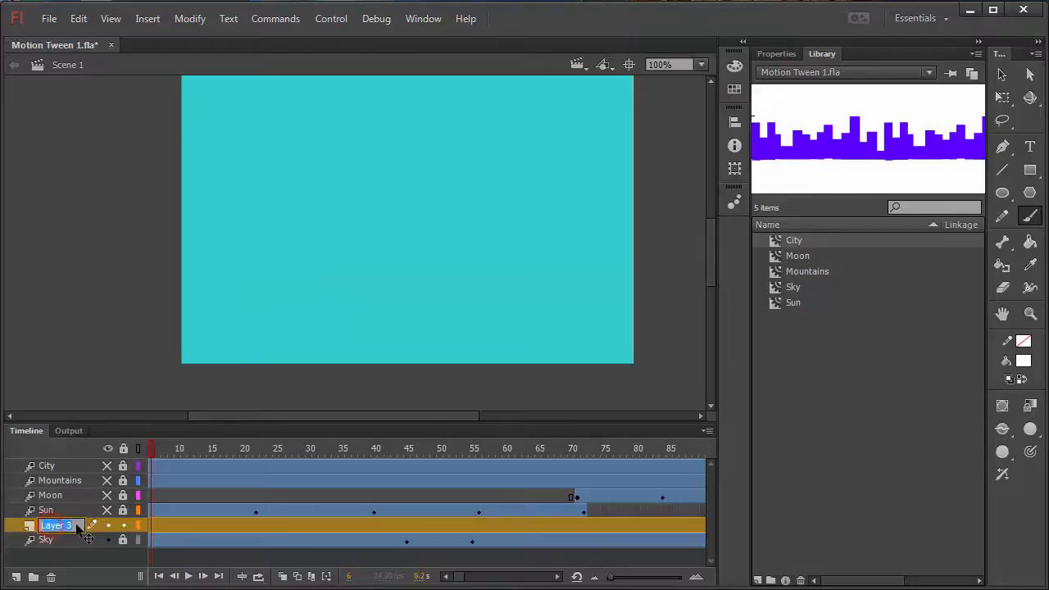
text(rs)
key(Return)
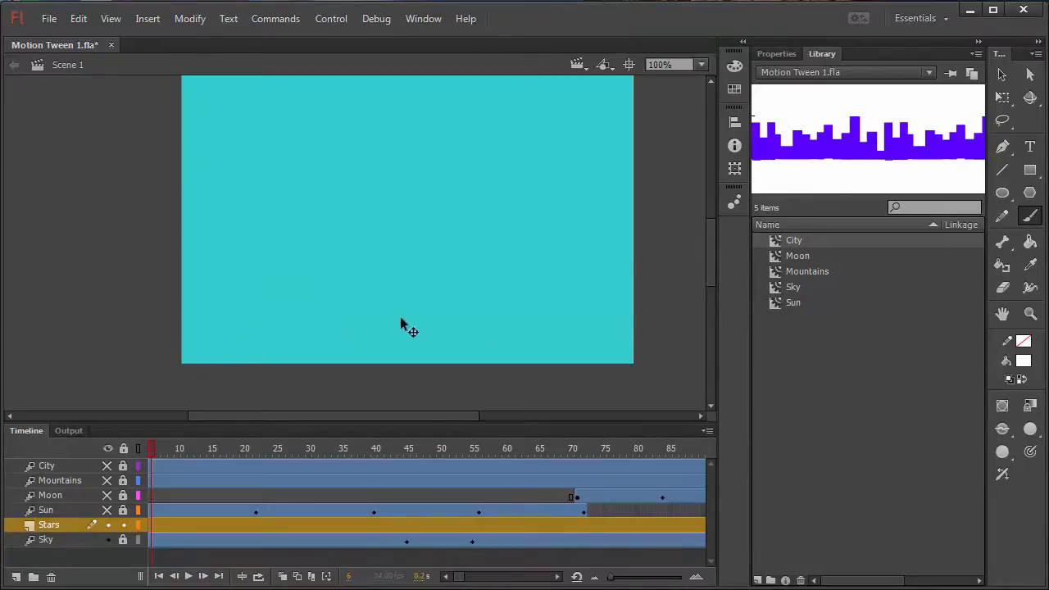
Step: Paint many white dots of varying sizes across the whole stage on the Stars layer as a star field
click(247, 306)
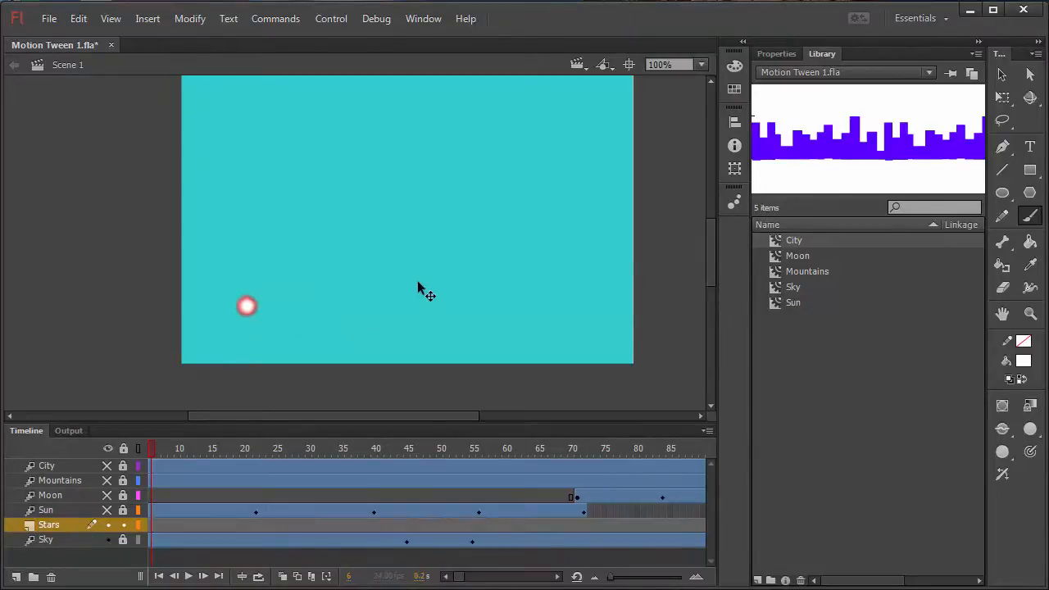
click(281, 197)
click(381, 121)
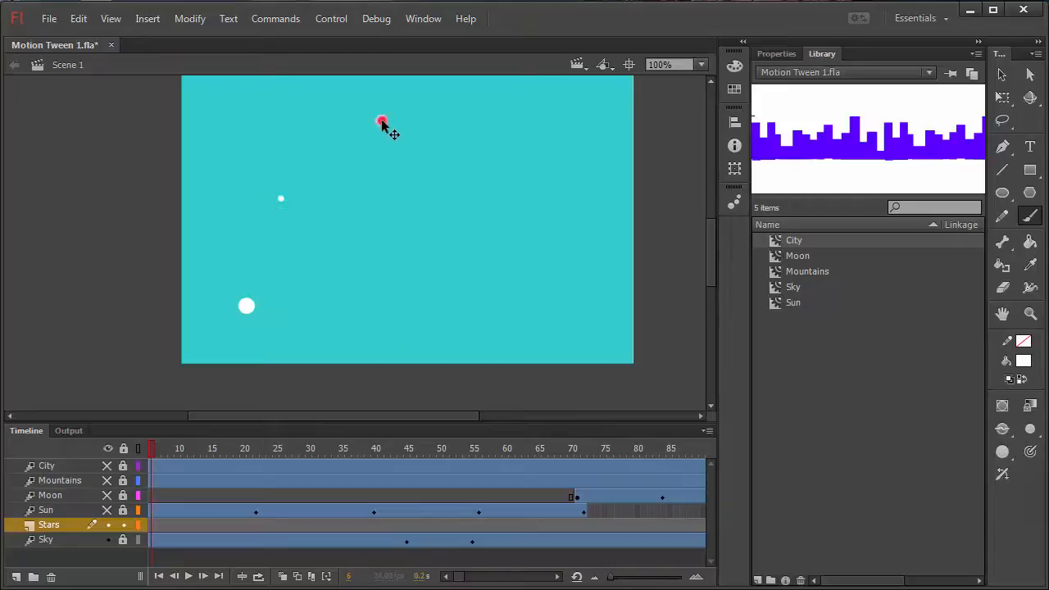
click(557, 341)
click(582, 113)
click(448, 314)
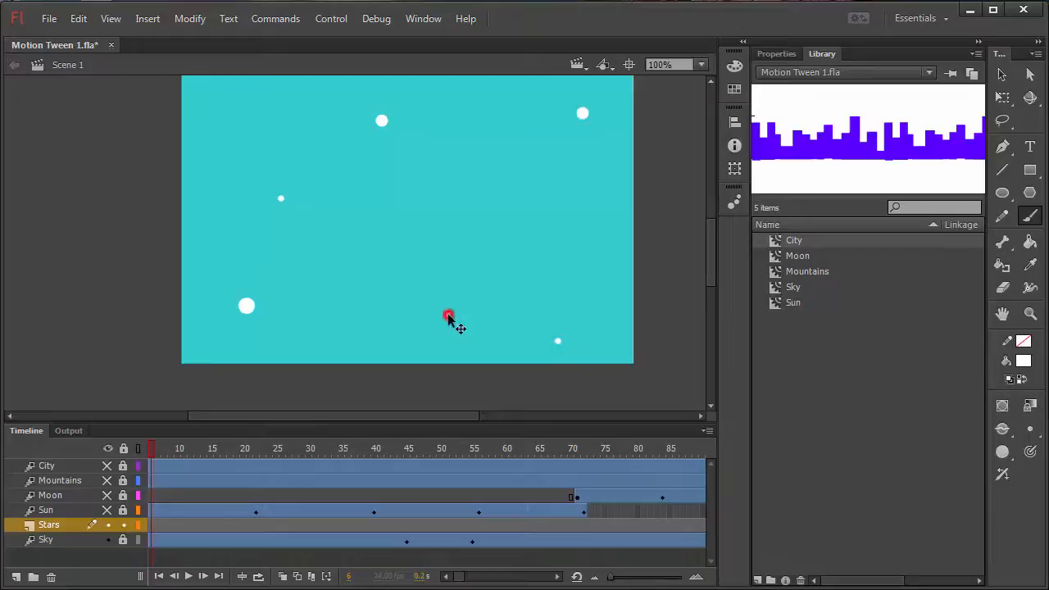
click(486, 196)
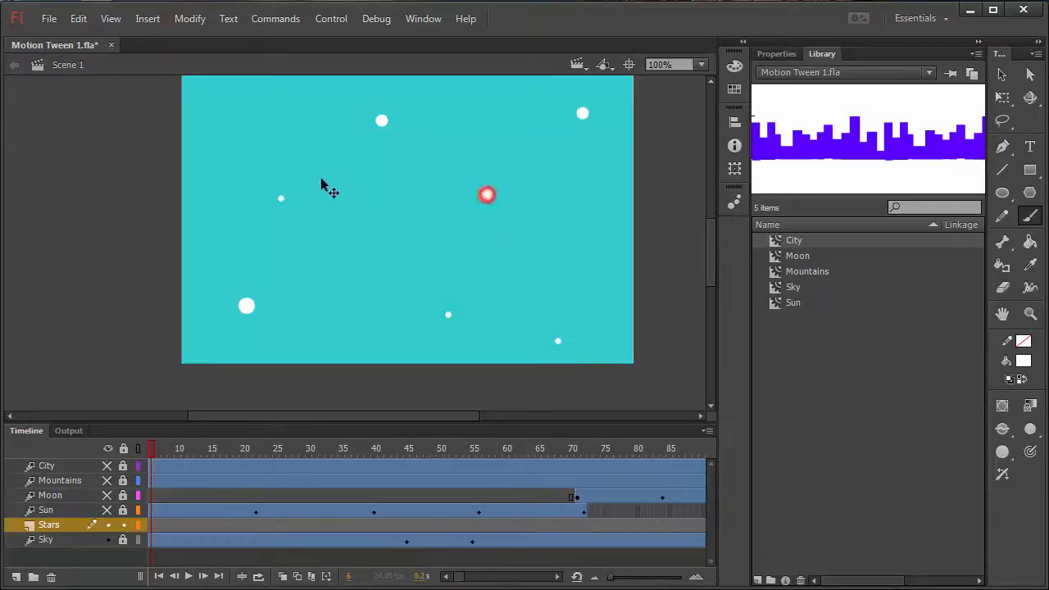
click(273, 103)
click(206, 147)
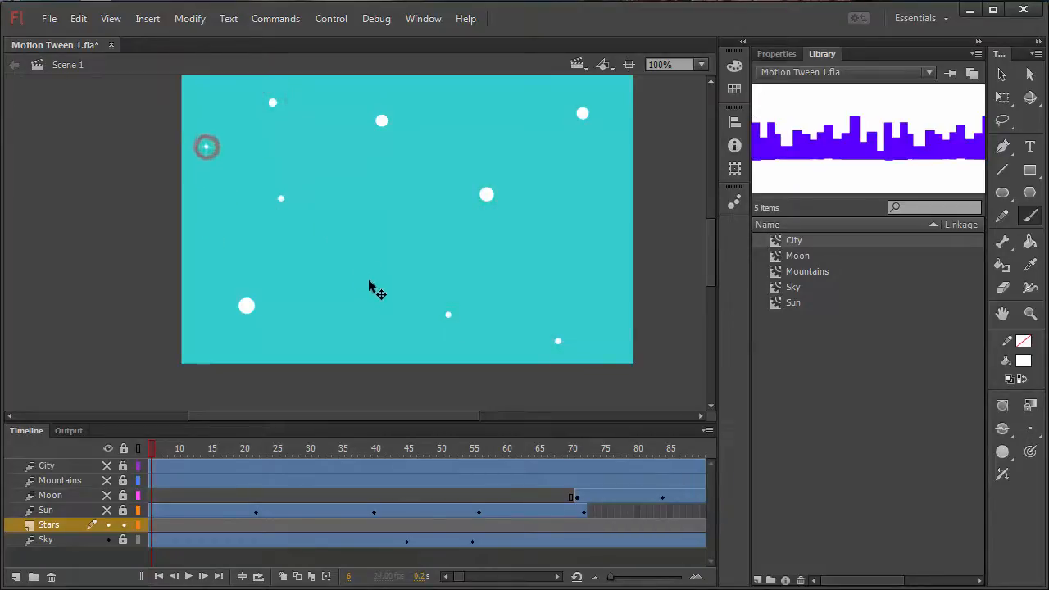
click(370, 283)
click(467, 110)
click(347, 198)
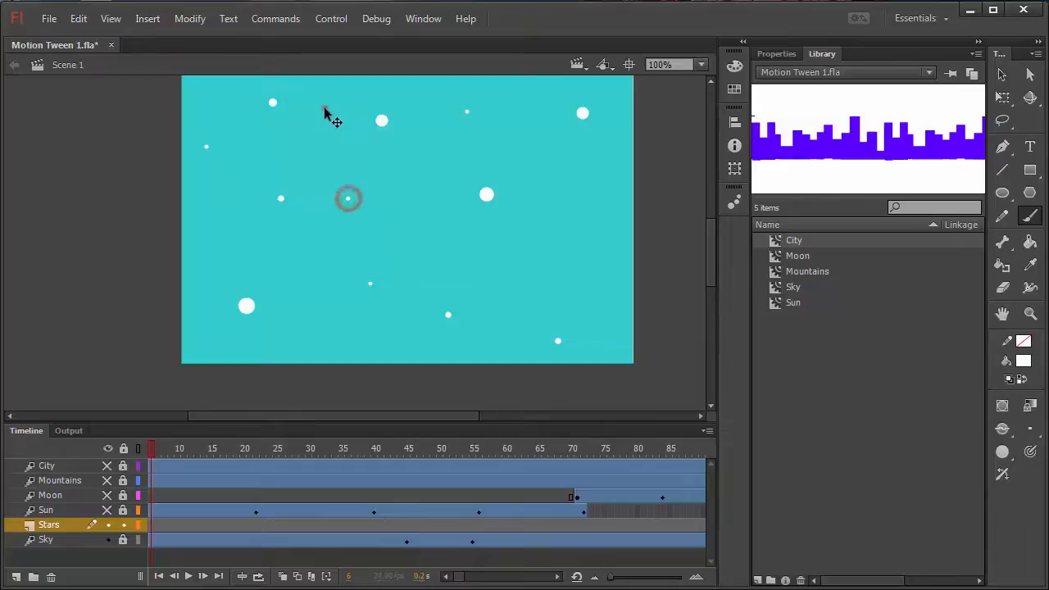
click(325, 109)
click(578, 191)
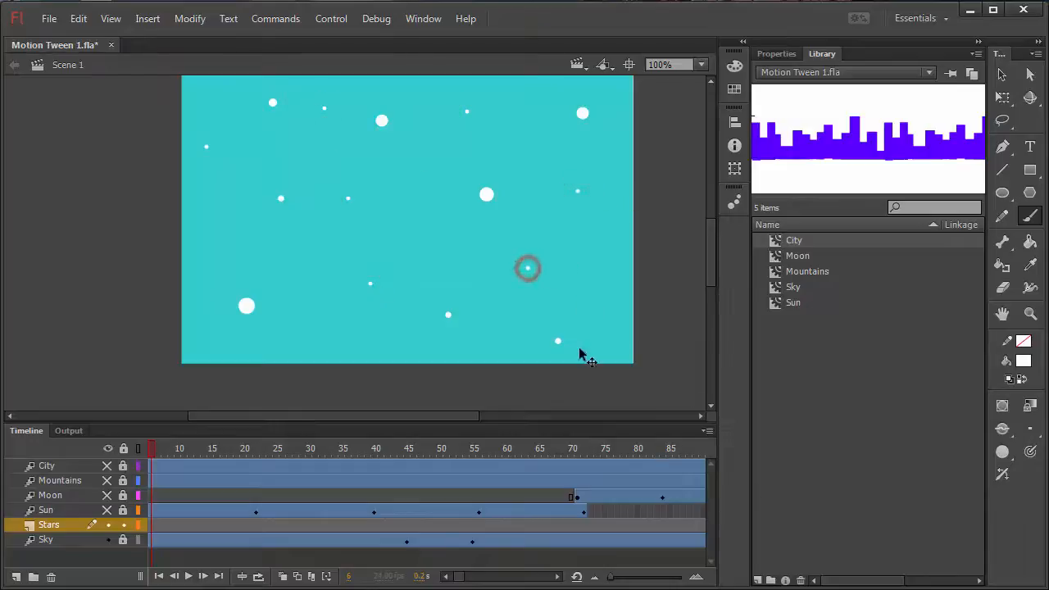
click(607, 253)
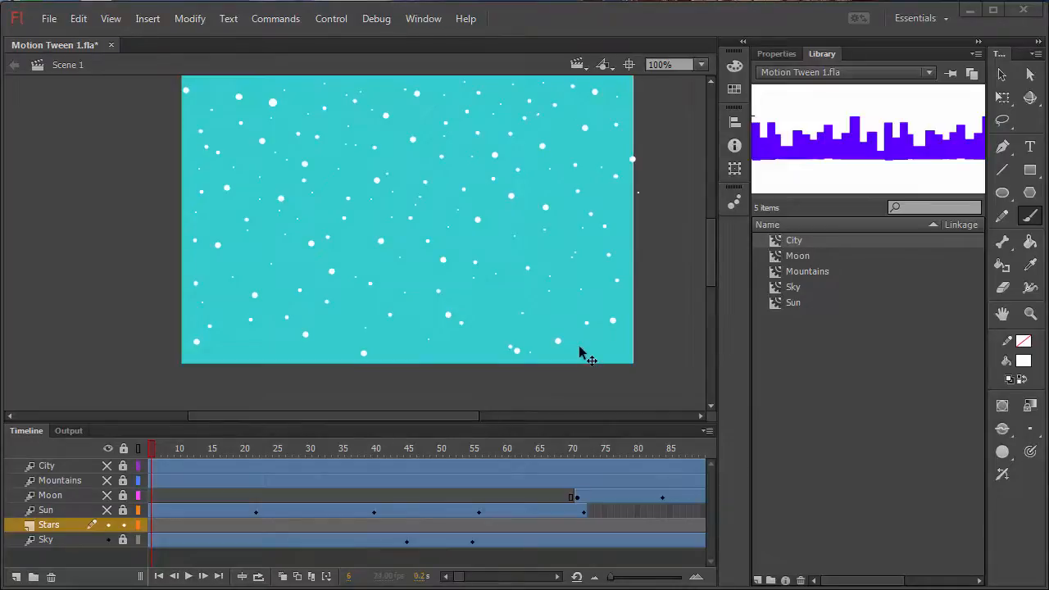
click(466, 243)
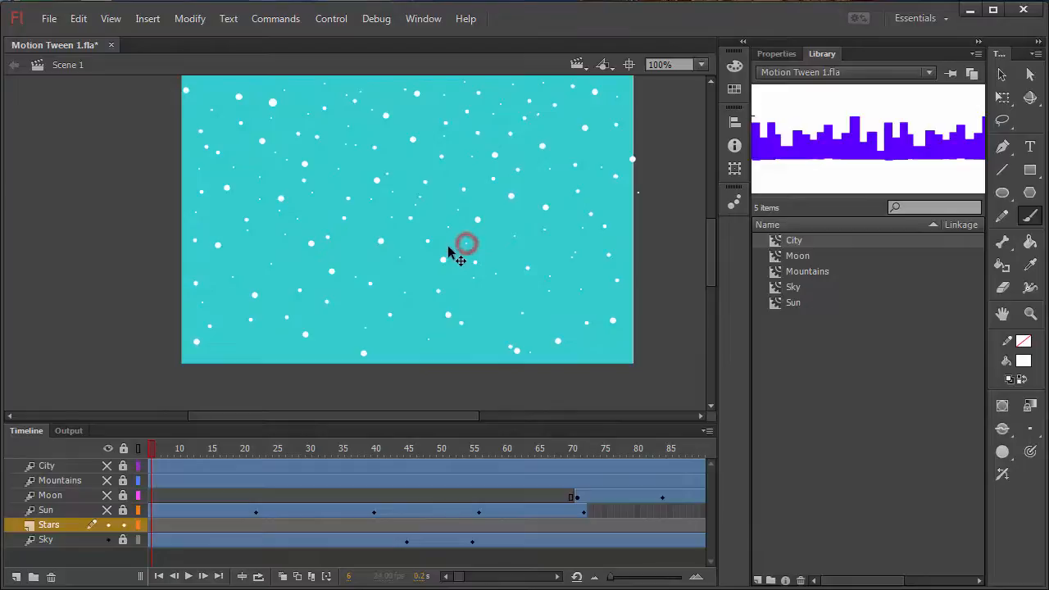
Step: Select all the stars, enlarge them to about 661 by 399 px with Free Transform, and position them over the stage
ctrl+shift+click(449, 246)
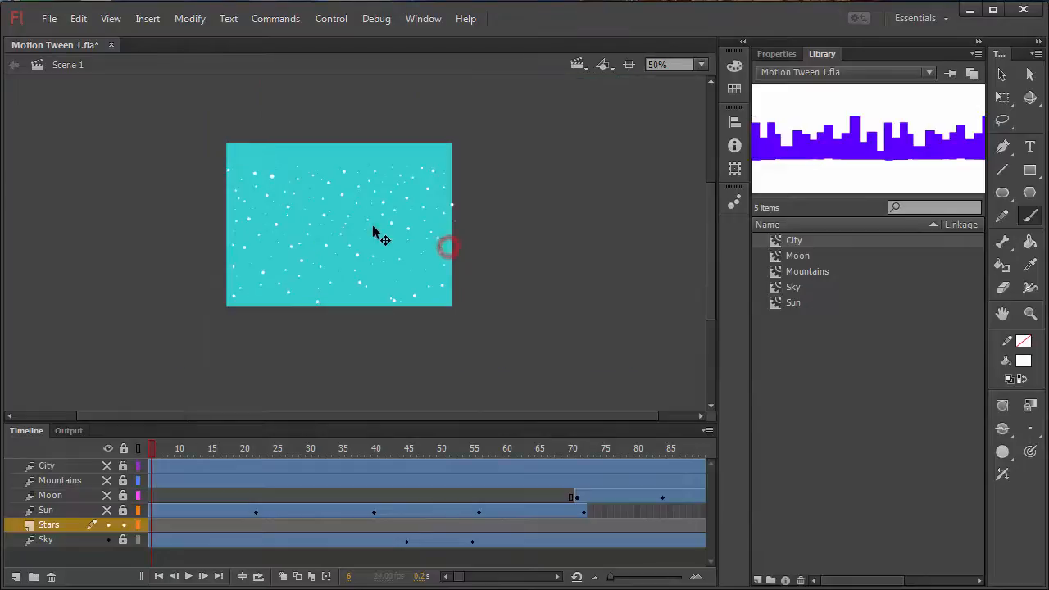
ctrl+click(344, 189)
ctrl+shift+click(344, 220)
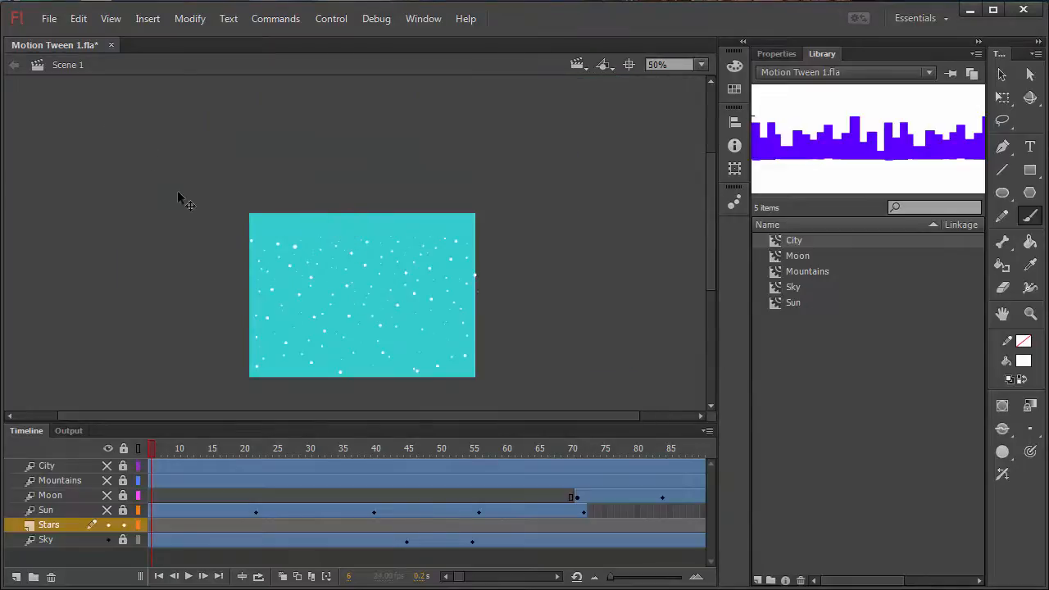
click(1004, 77)
drag(232, 243, 228, 226)
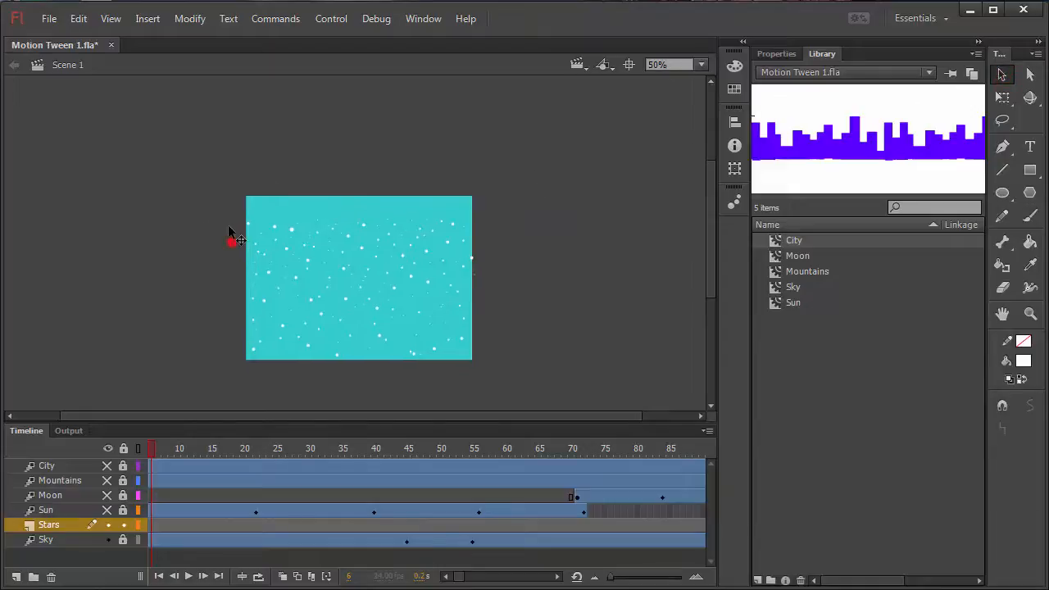
drag(218, 185, 499, 373)
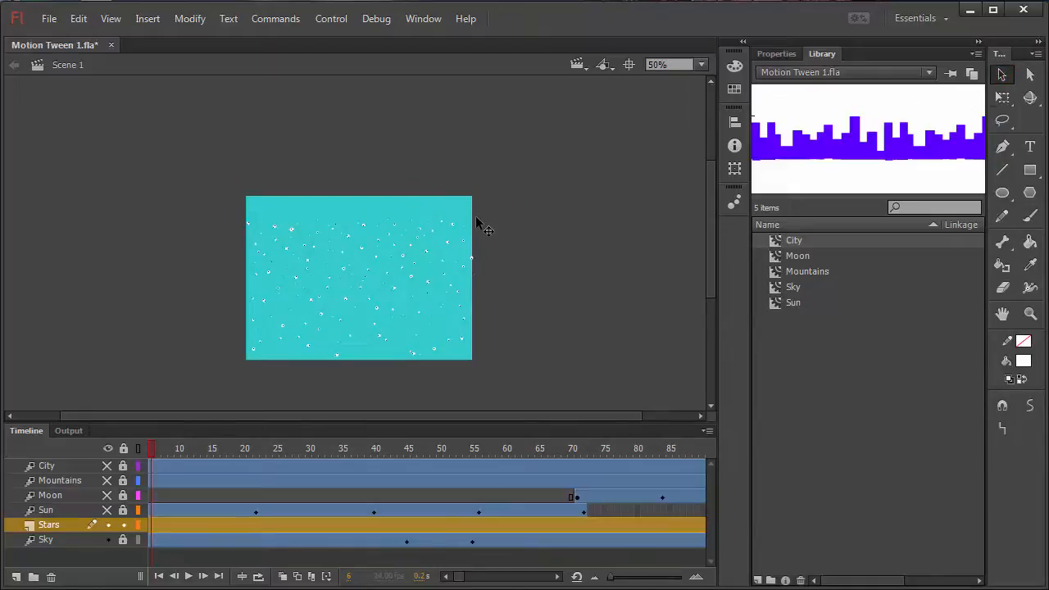
key(q)
drag(475, 216, 497, 206)
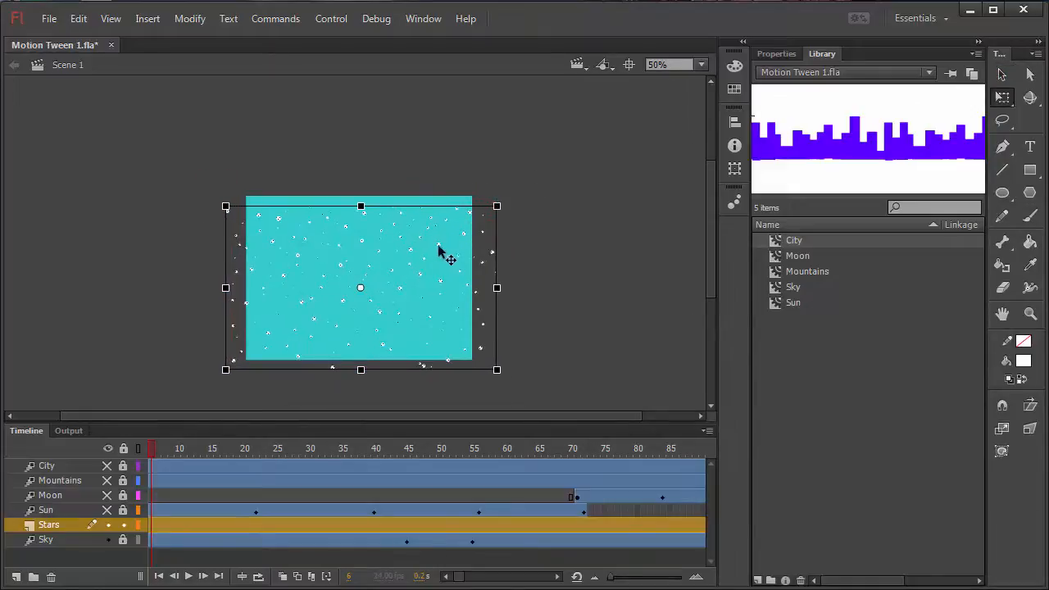
drag(412, 248, 415, 235)
Step: Examine the star field against the stage by briefly hiding the Sky and Stars layers, and show both layers again
ctrl+click(380, 267)
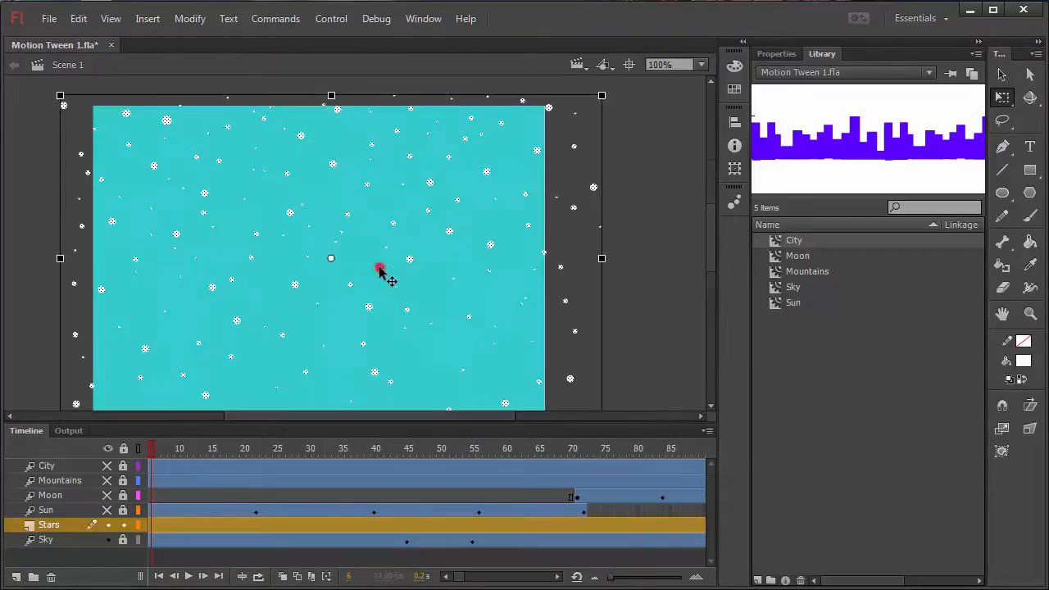
ctrl+click(379, 267)
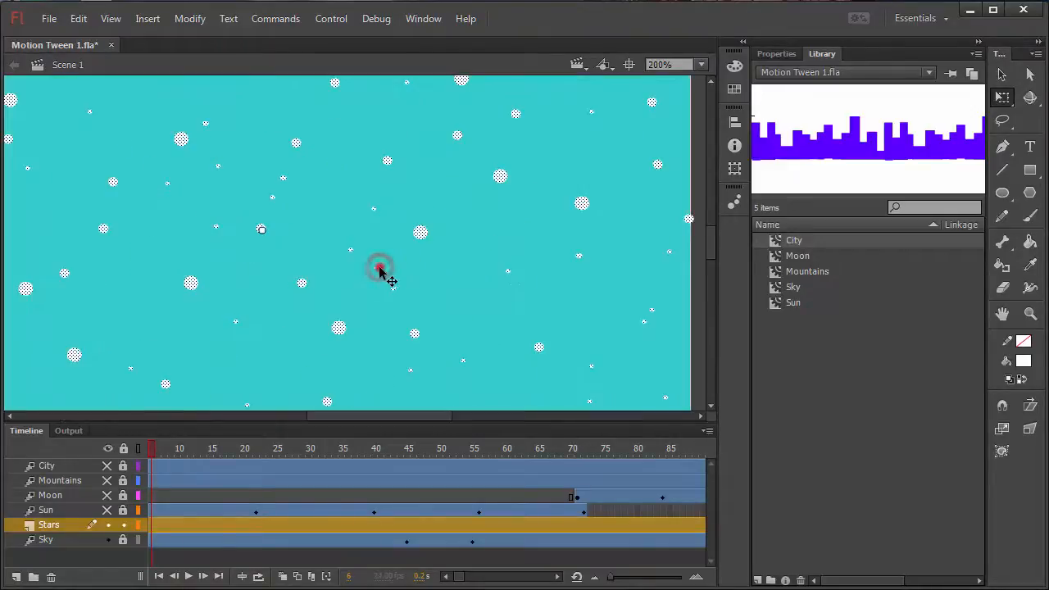
click(107, 539)
ctrl+alt+click(283, 323)
ctrl+alt+click(297, 248)
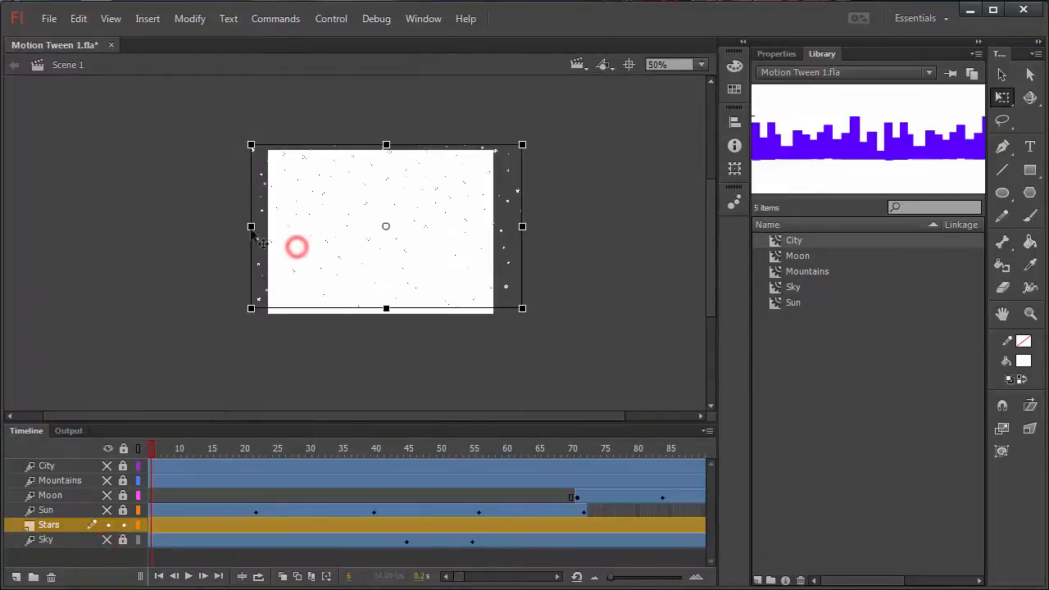
click(108, 525)
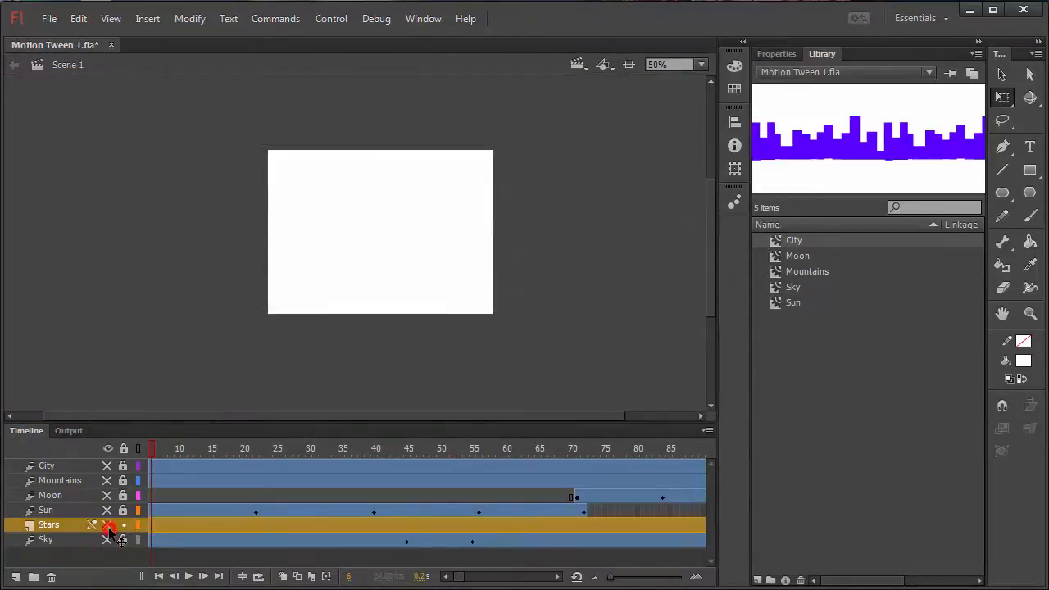
click(107, 525)
click(107, 539)
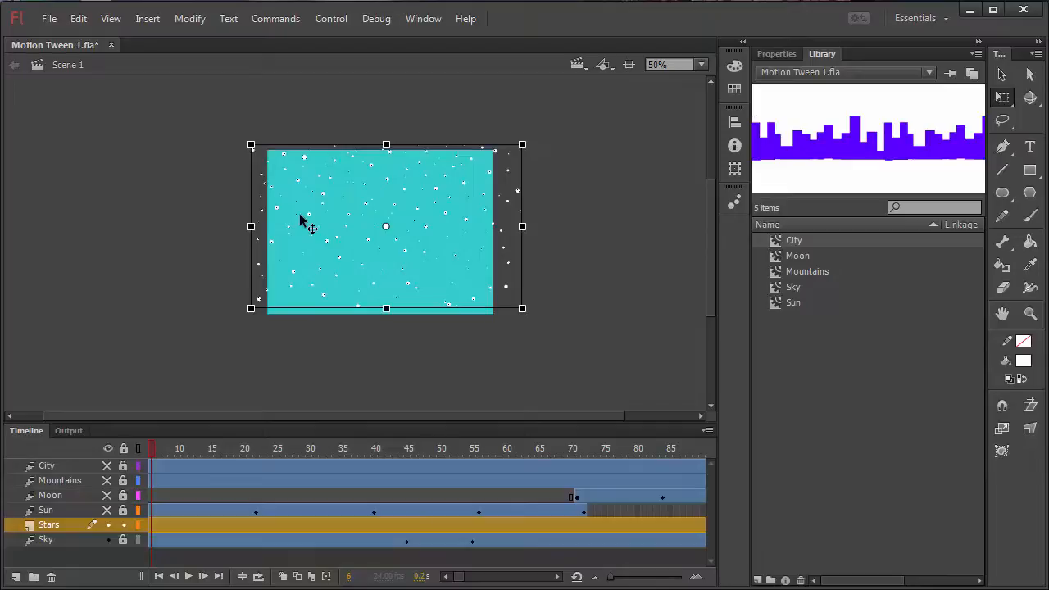
Step: Select the entire star field and convert it to a Movie Clip symbol named Stars
drag(211, 119, 561, 328)
key(F8)
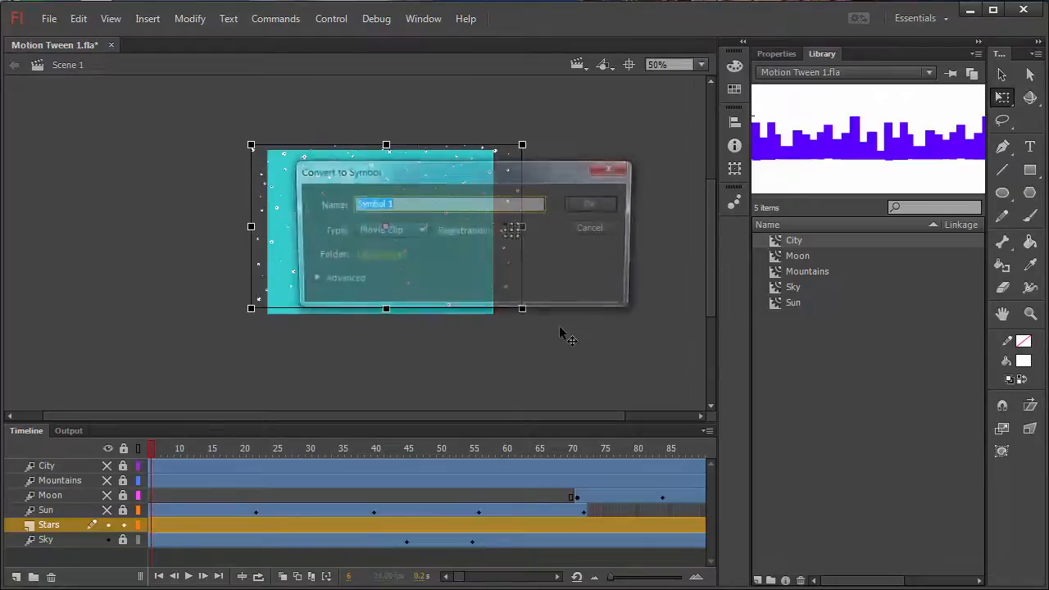
text(Stars)
key(Return)
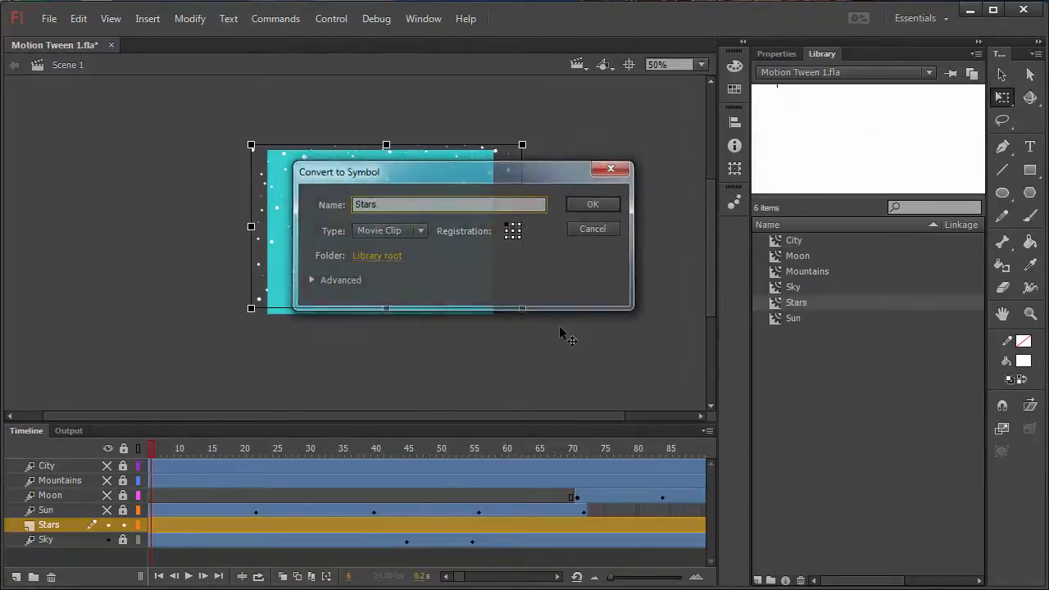
Step: Create a motion tween on the Stars layer
drag(443, 448, 388, 464)
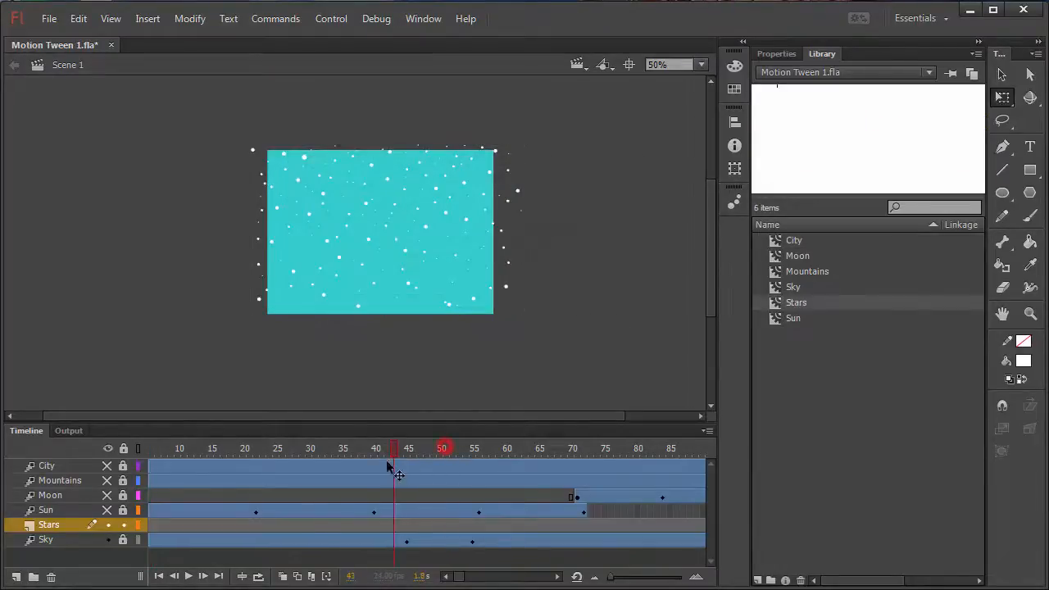
right_click(323, 525)
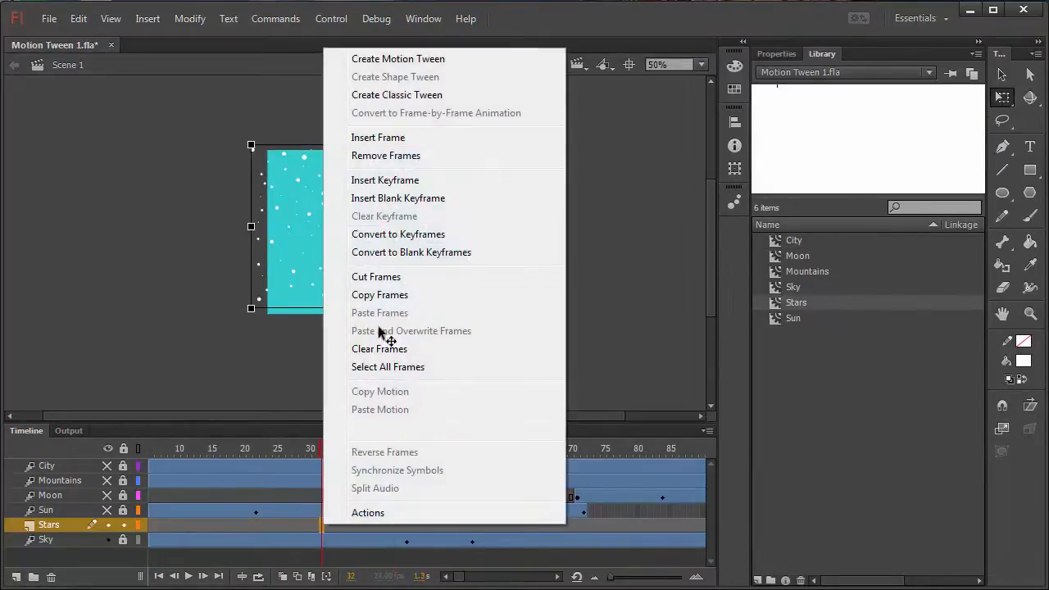
click(433, 59)
Step: Set the Stars instance's alpha to 0% at frame 1
drag(328, 447, 151, 452)
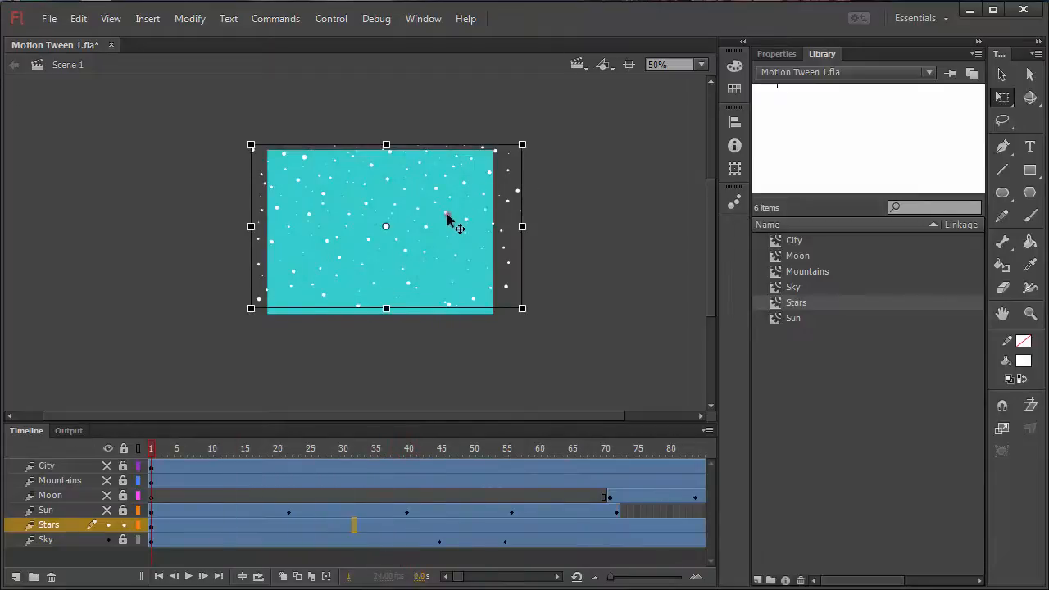
click(449, 220)
click(776, 54)
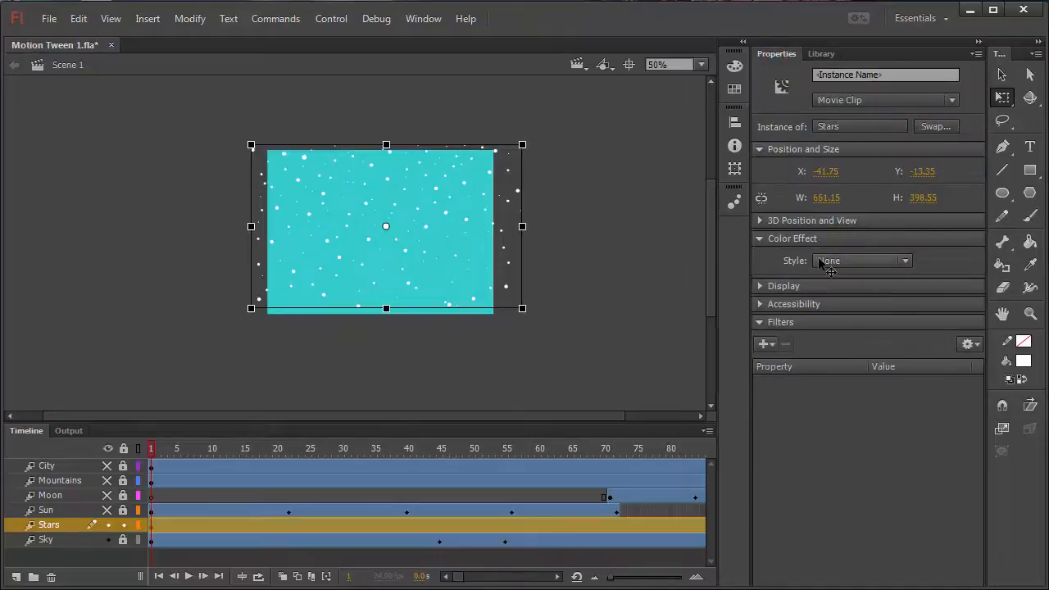
click(822, 260)
click(837, 349)
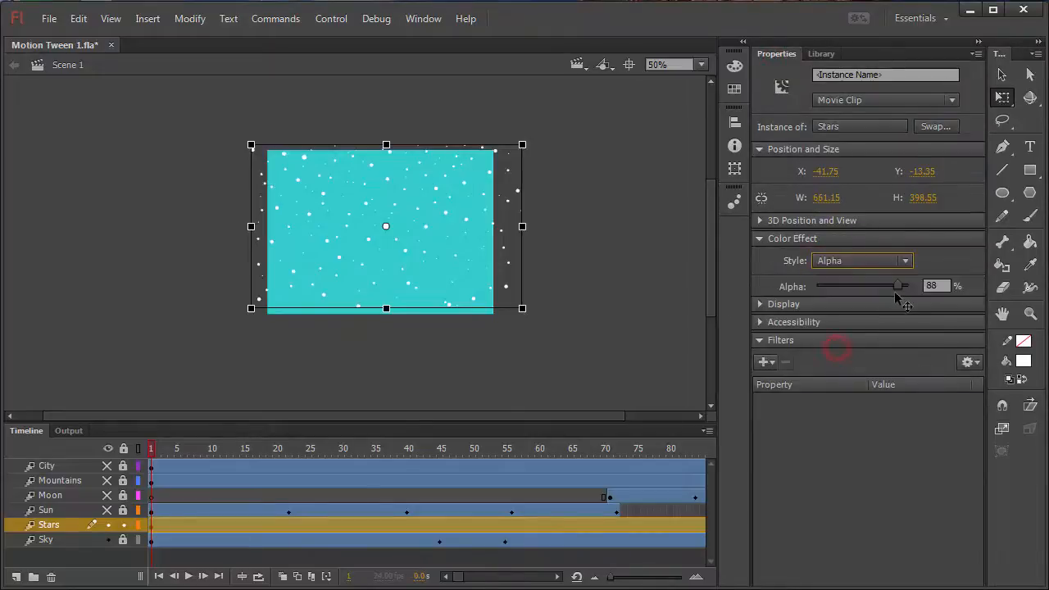
drag(899, 289, 816, 287)
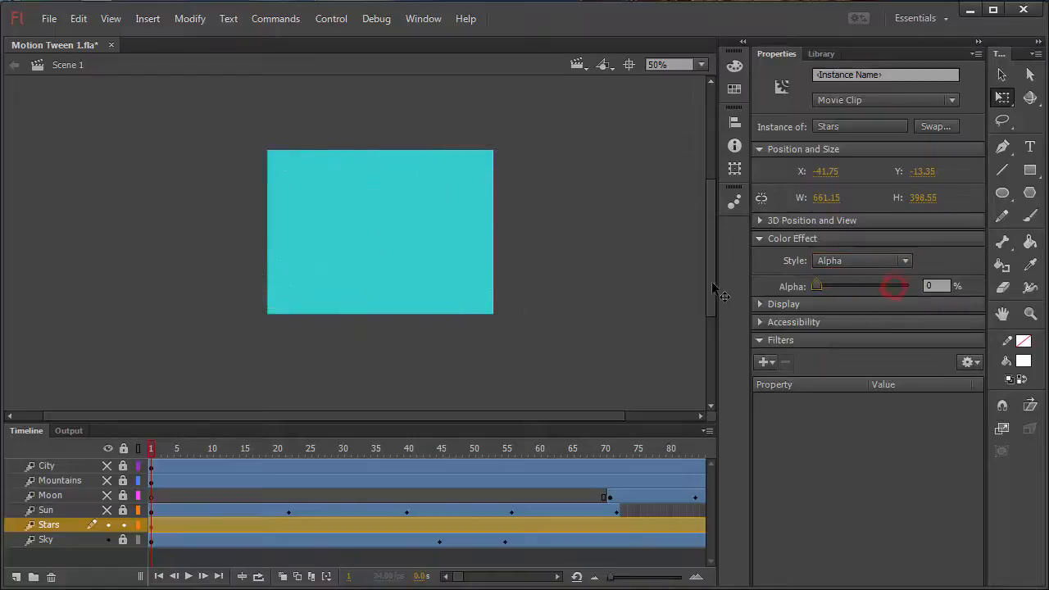
Step: Add a Stars layer keyframe at frame 47 that holds the star field's alpha at 0%
drag(187, 449, 453, 447)
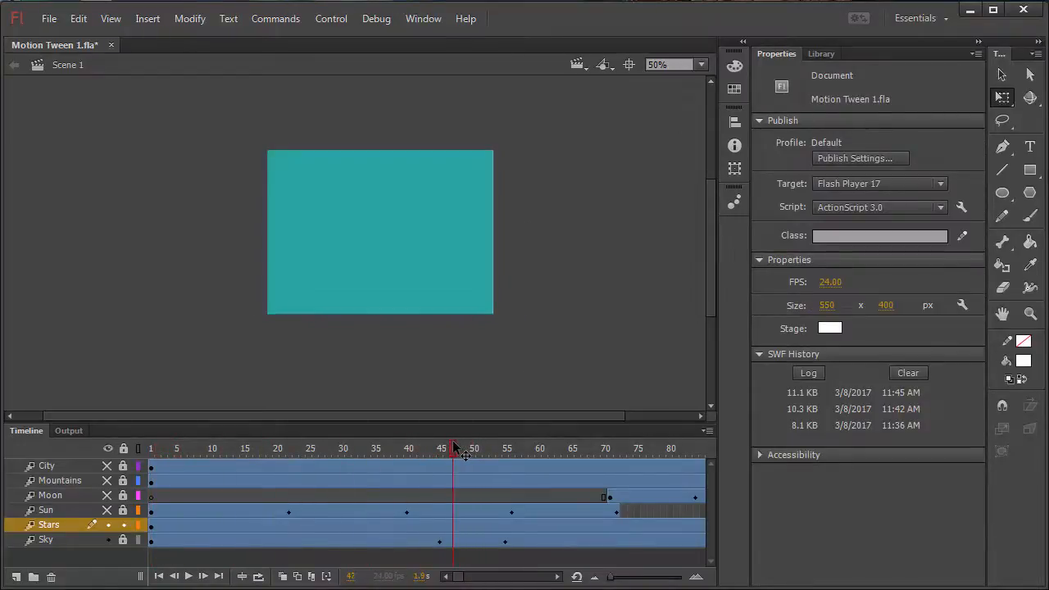
click(453, 524)
ctrl+click(452, 527)
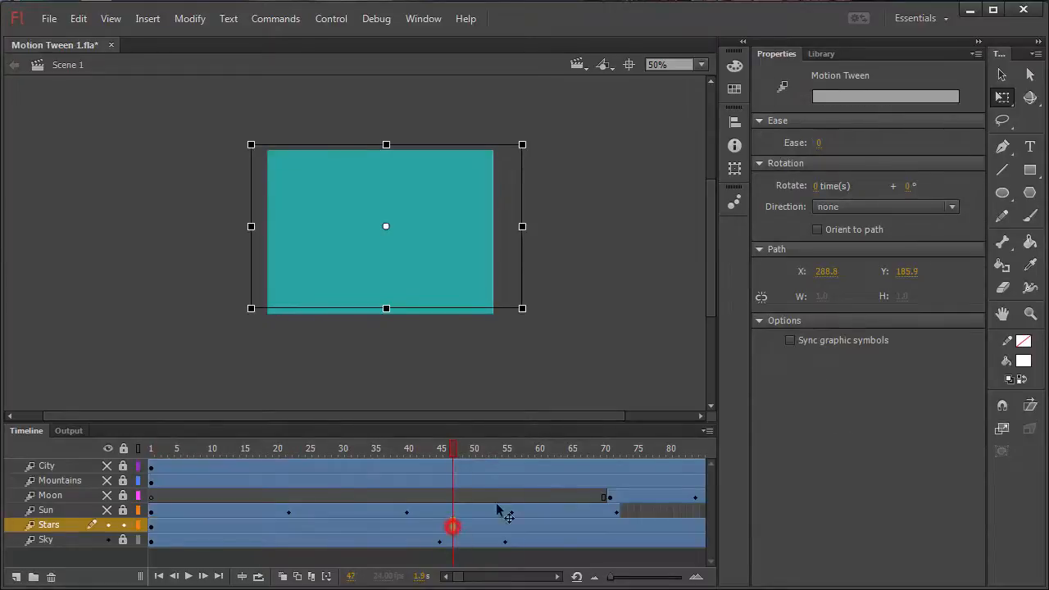
click(377, 217)
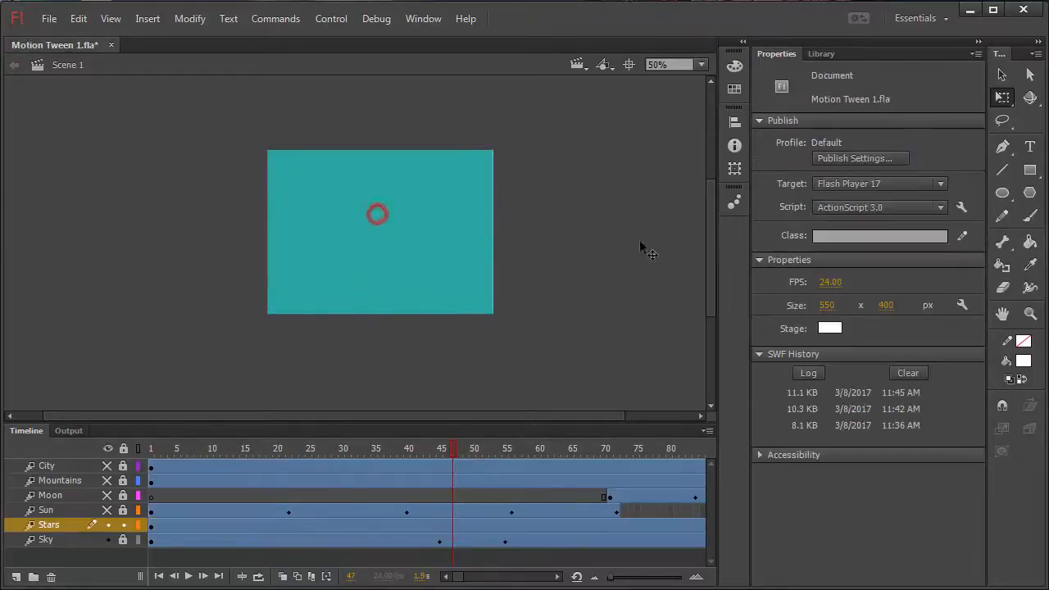
click(426, 248)
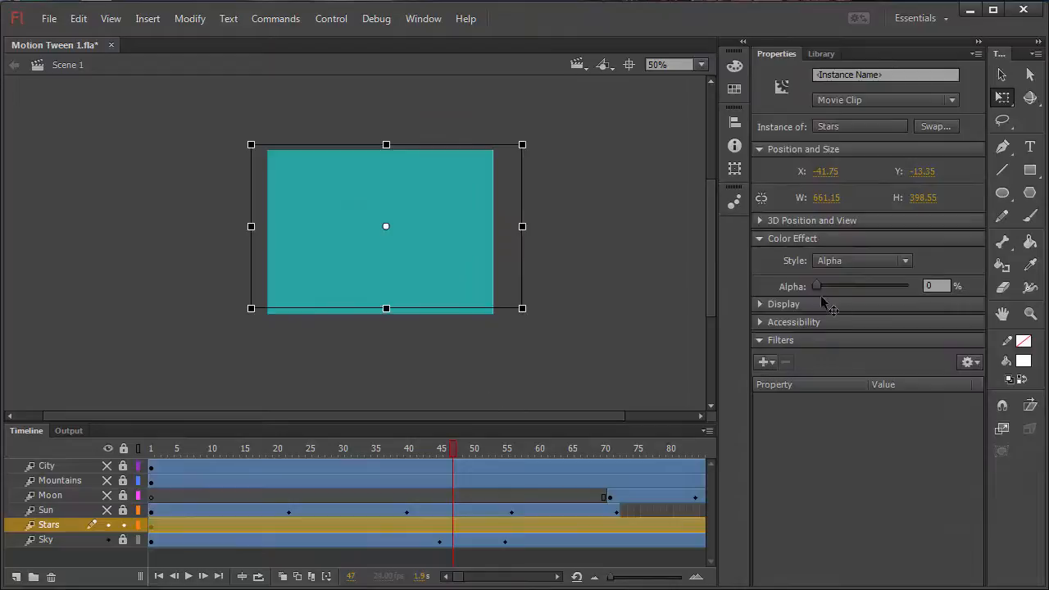
drag(817, 286, 770, 320)
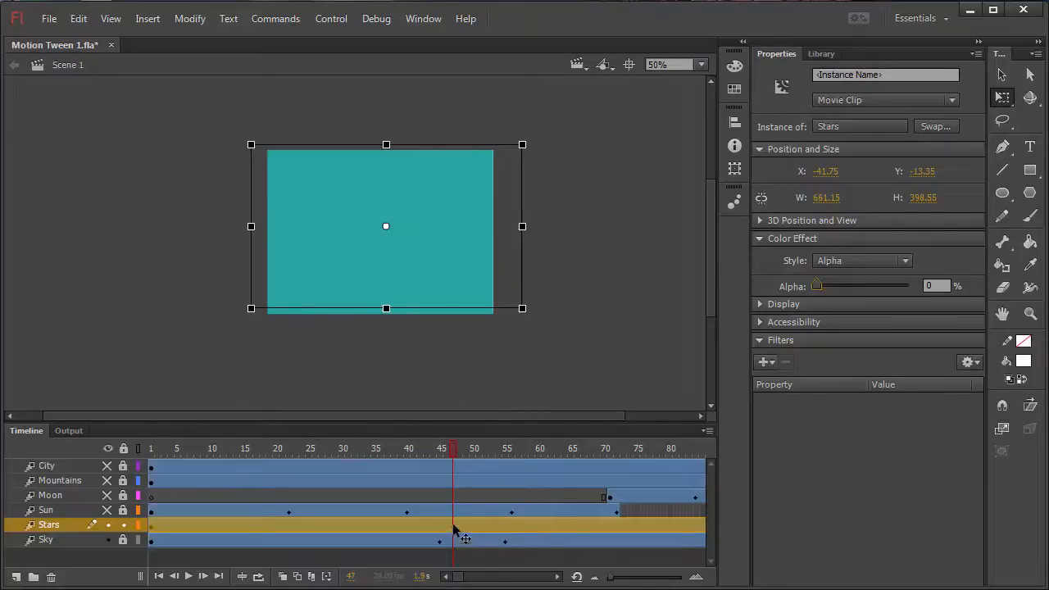
Step: Raise the Stars instance's alpha to 100% at frame 57
drag(454, 448, 407, 448)
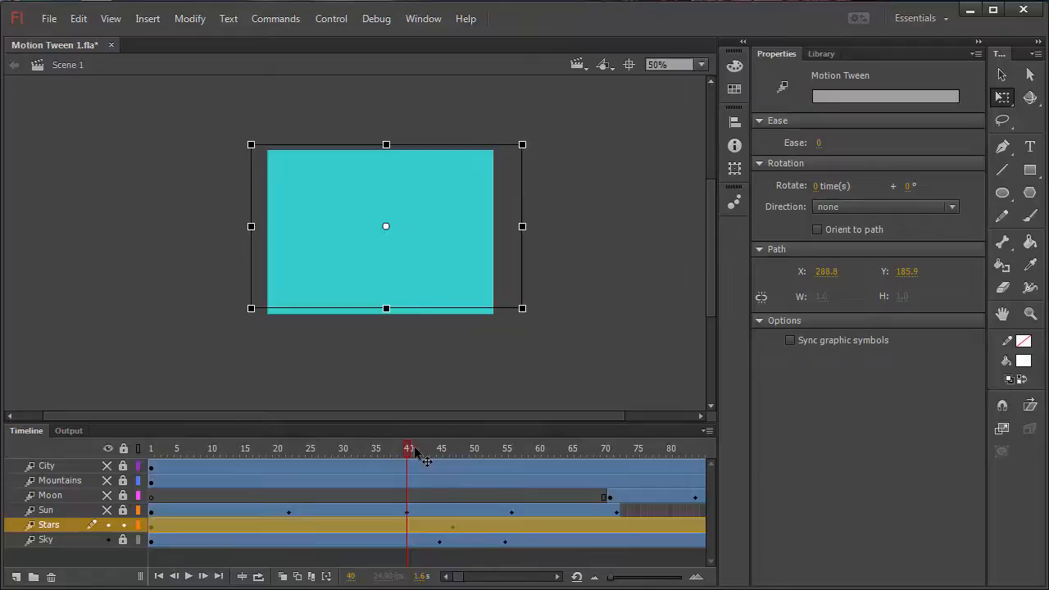
drag(415, 449, 519, 452)
click(520, 525)
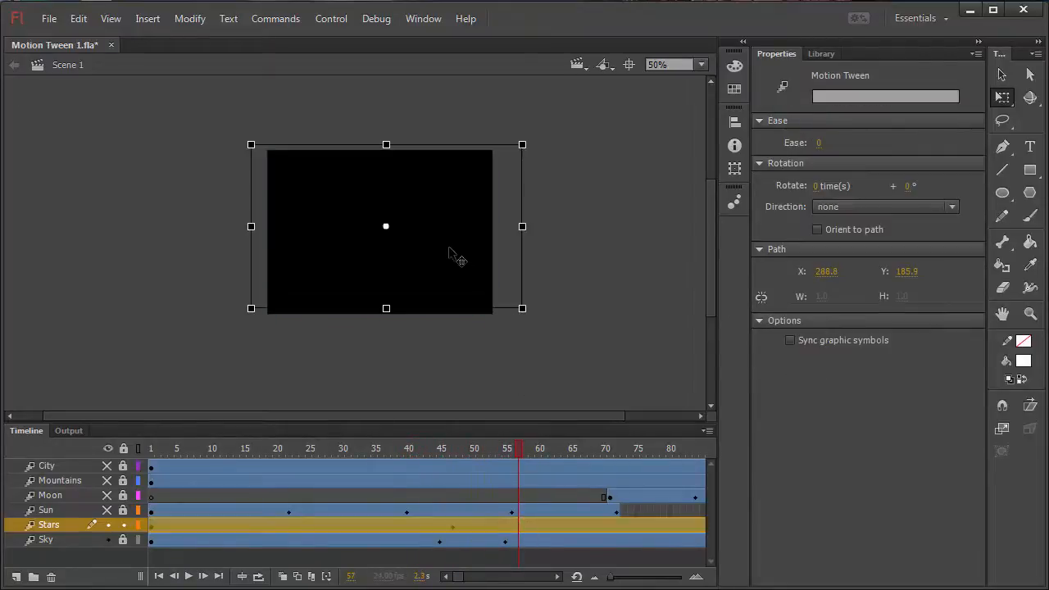
click(449, 254)
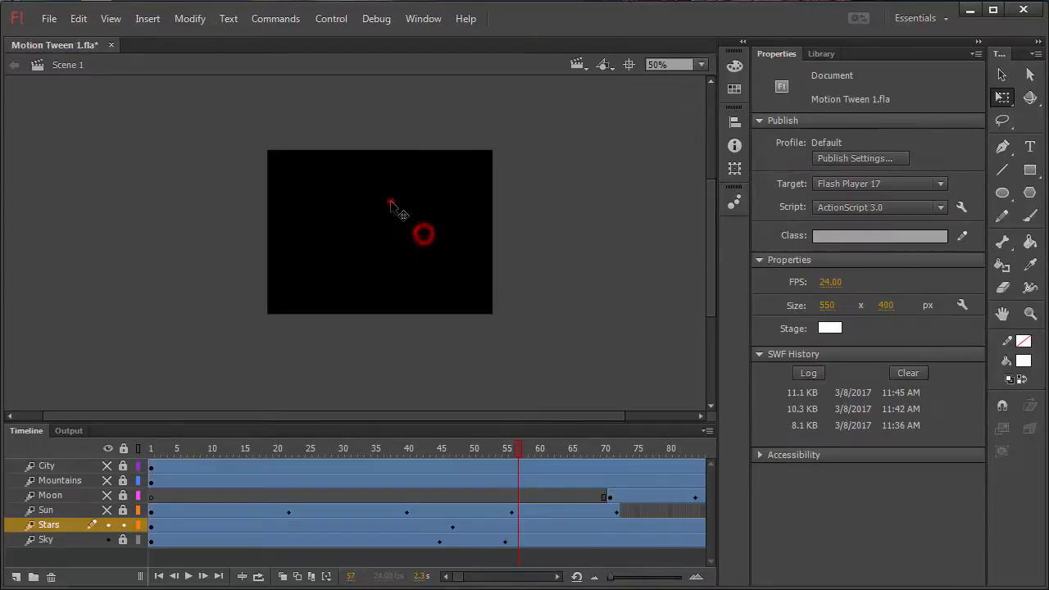
drag(200, 126, 530, 313)
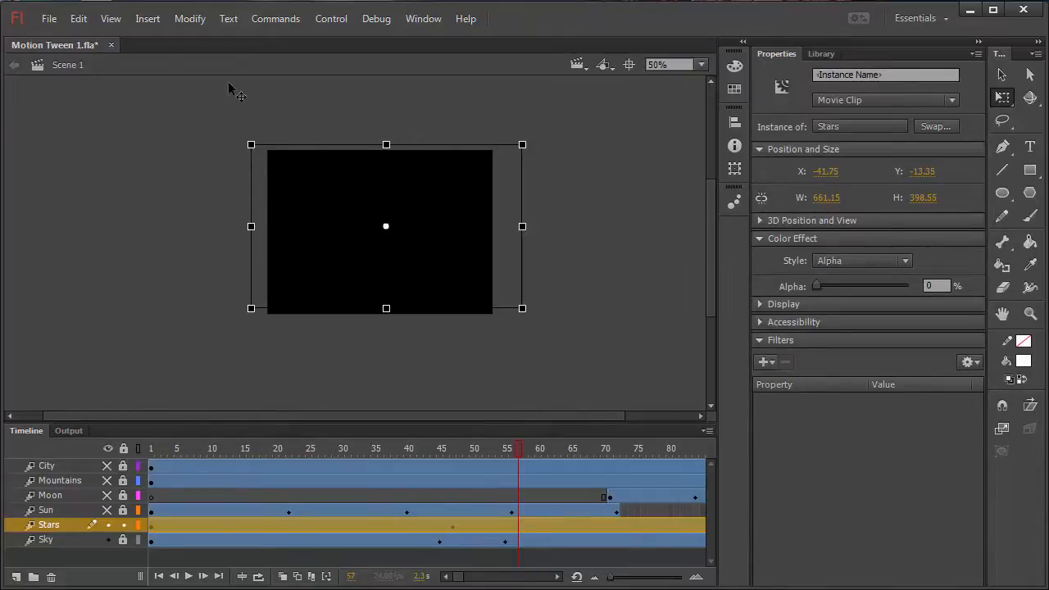
drag(207, 115, 465, 295)
drag(817, 286, 910, 286)
Step: Move the Stars layer's keyframe from frame 47 to frame 39
drag(519, 449, 443, 447)
click(486, 525)
click(439, 524)
click(452, 527)
click(453, 527)
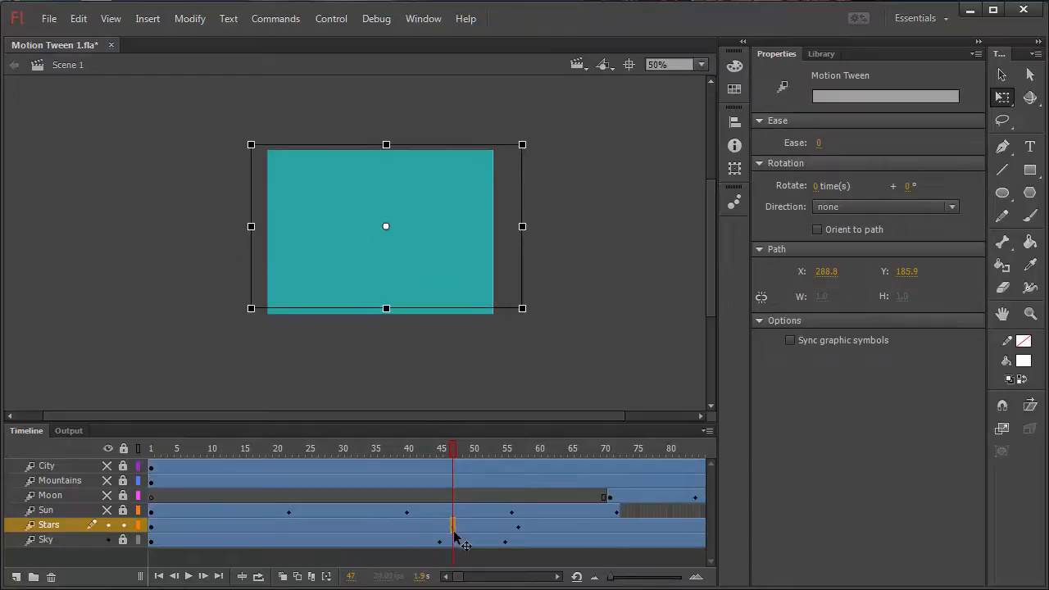
click(413, 529)
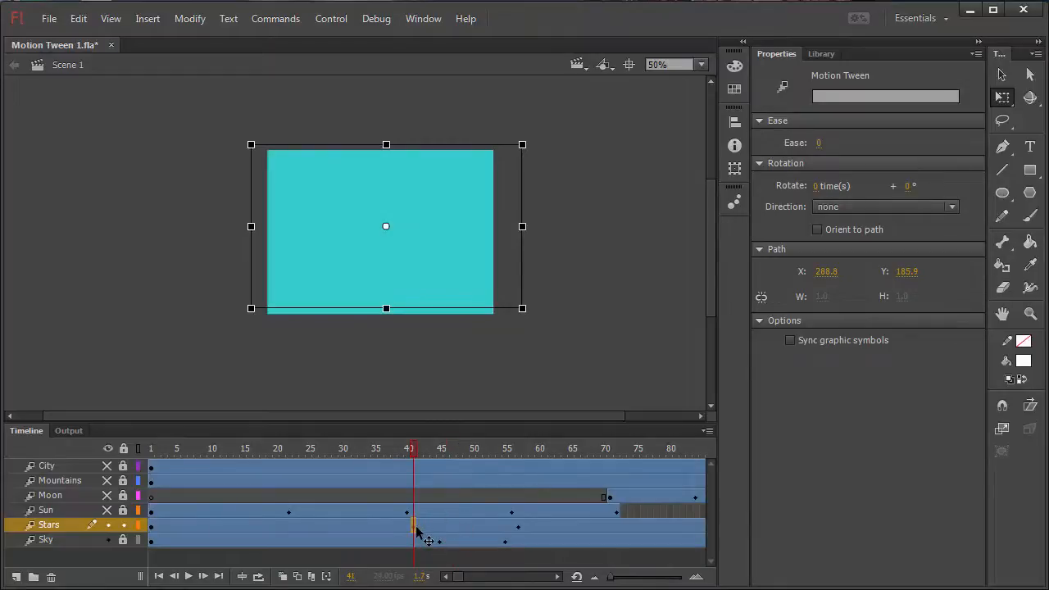
click(401, 529)
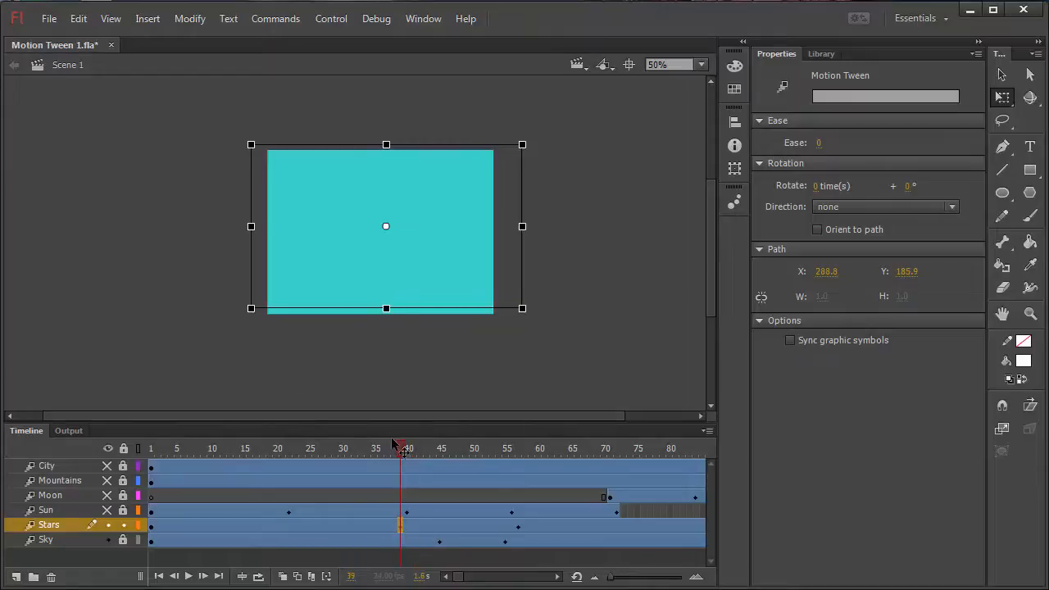
Step: Keep the stars at 100% alpha with a keyframe at frame 134, and fade them to 0% at frame 144
drag(399, 456, 367, 456)
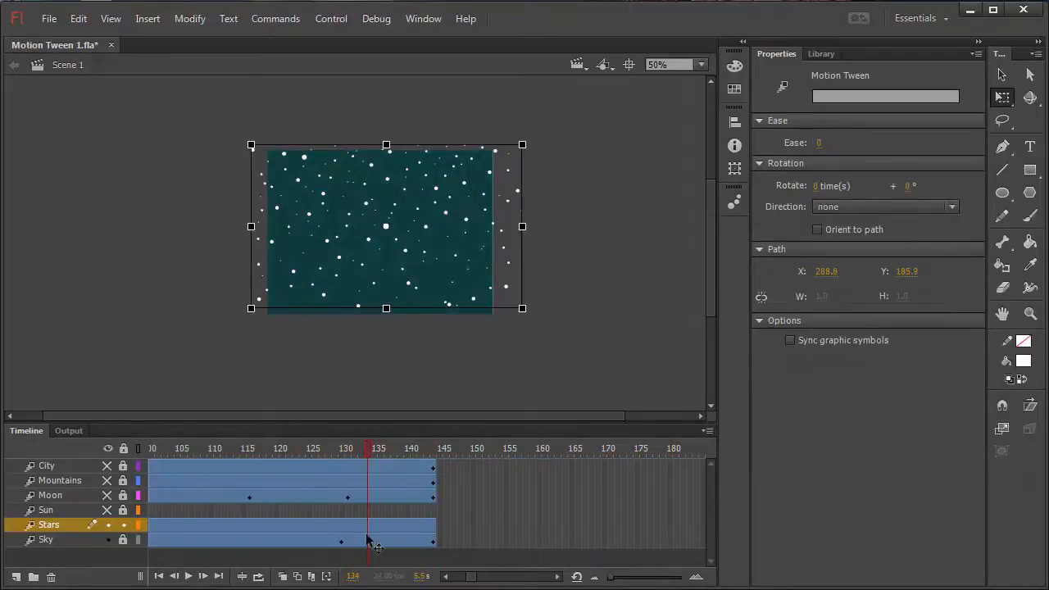
click(413, 260)
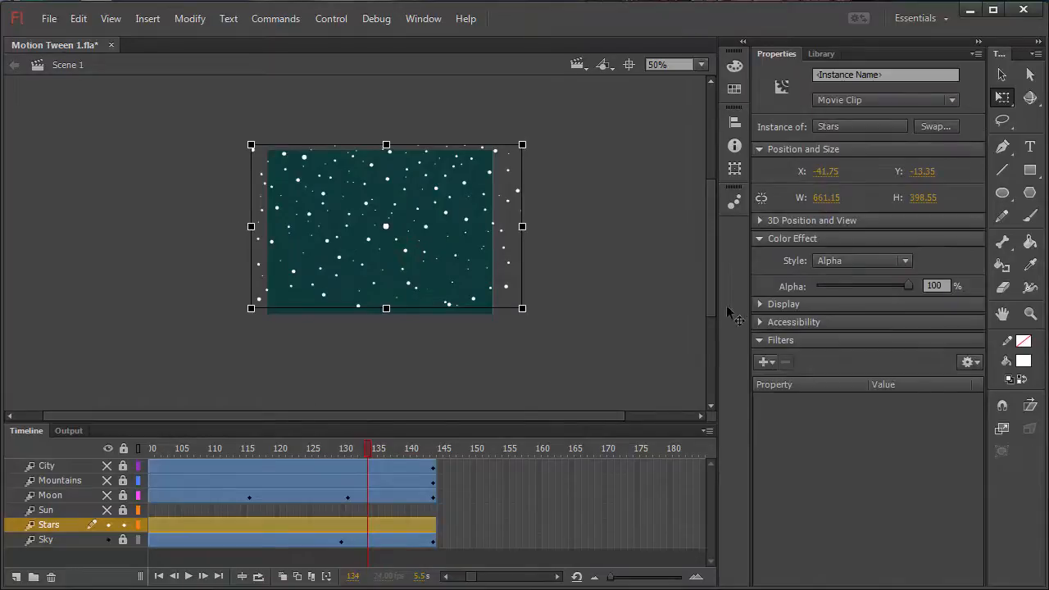
drag(910, 289, 933, 292)
key(Return)
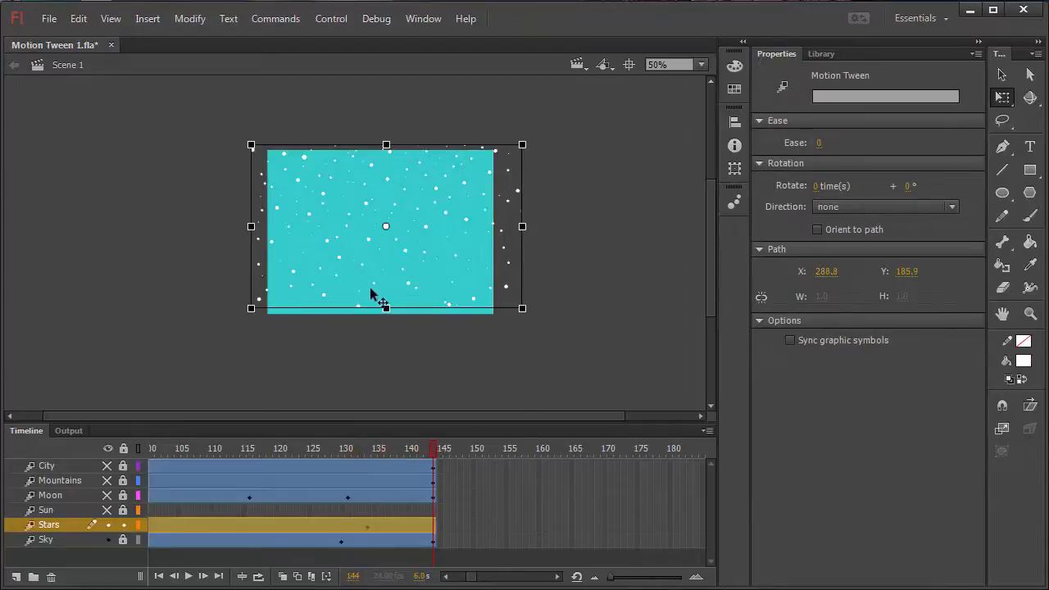
click(367, 236)
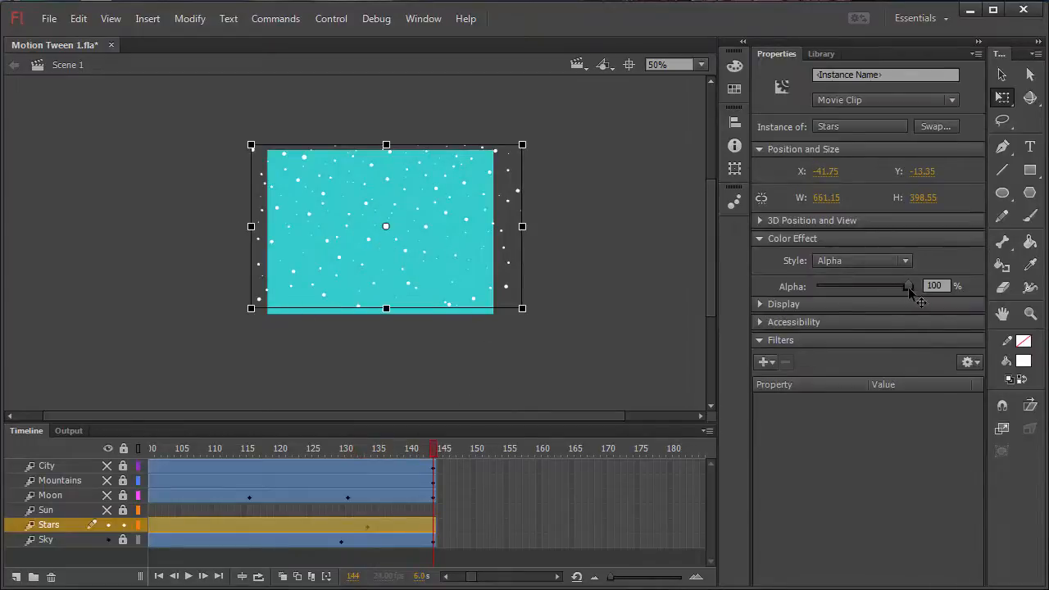
drag(910, 286, 762, 287)
Step: Scrub through the star fade-in around frame 46, test the movie, and close the preview
drag(351, 451, 441, 455)
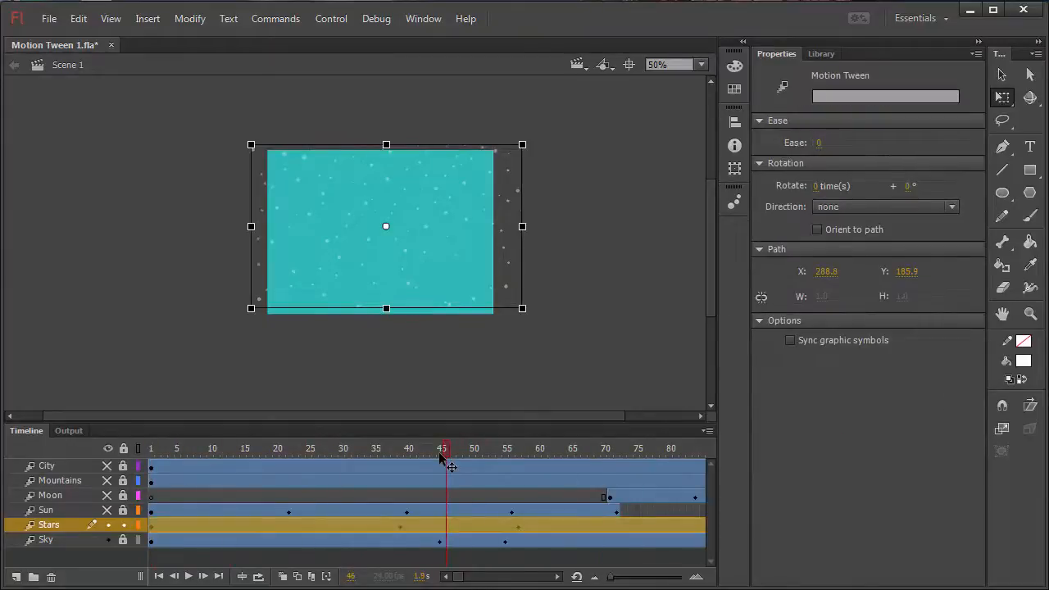
key(ctrl+Return)
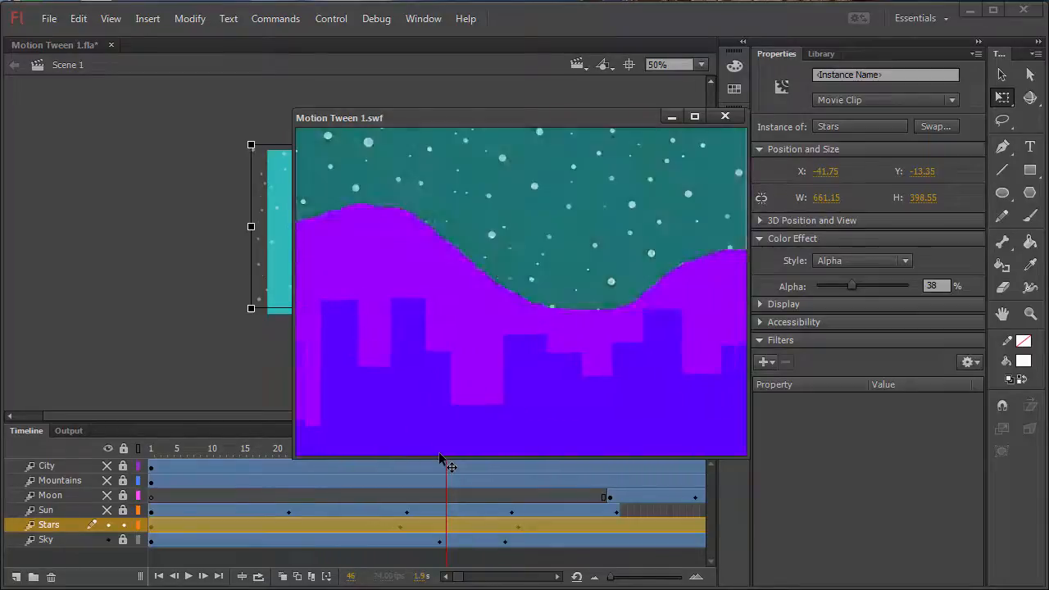
click(728, 115)
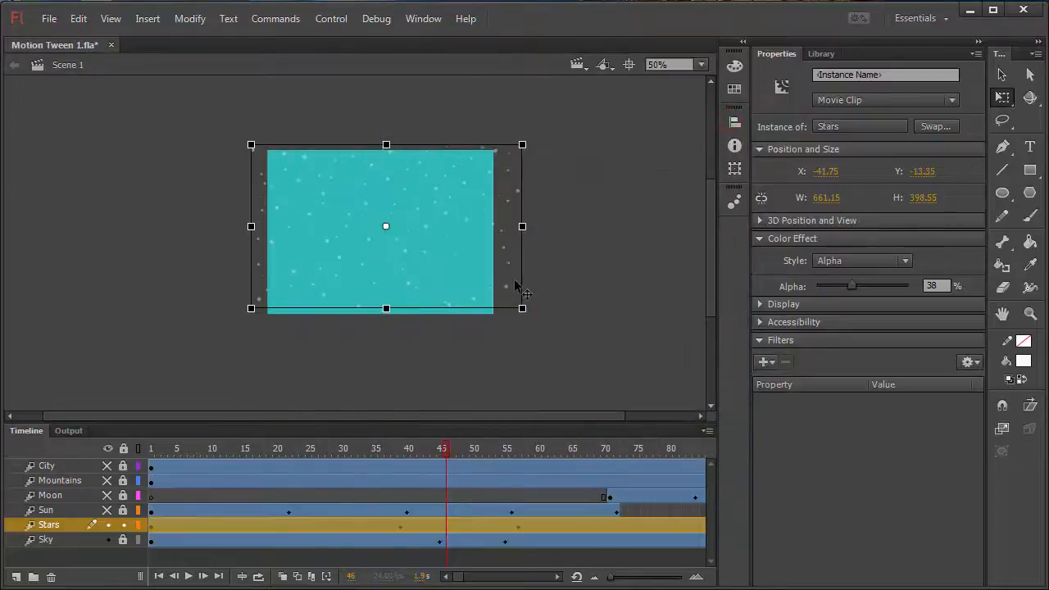
Step: Clear all property keyframes at frame 57 on the Stars layer
drag(443, 446, 521, 465)
click(512, 525)
click(520, 528)
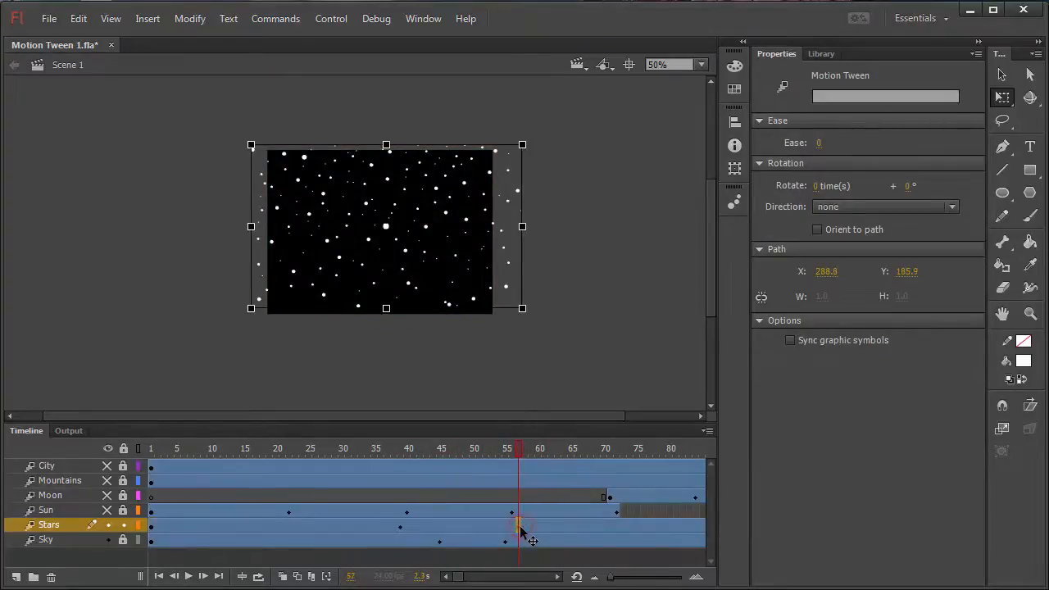
right_click(520, 529)
mouse_move(592, 203)
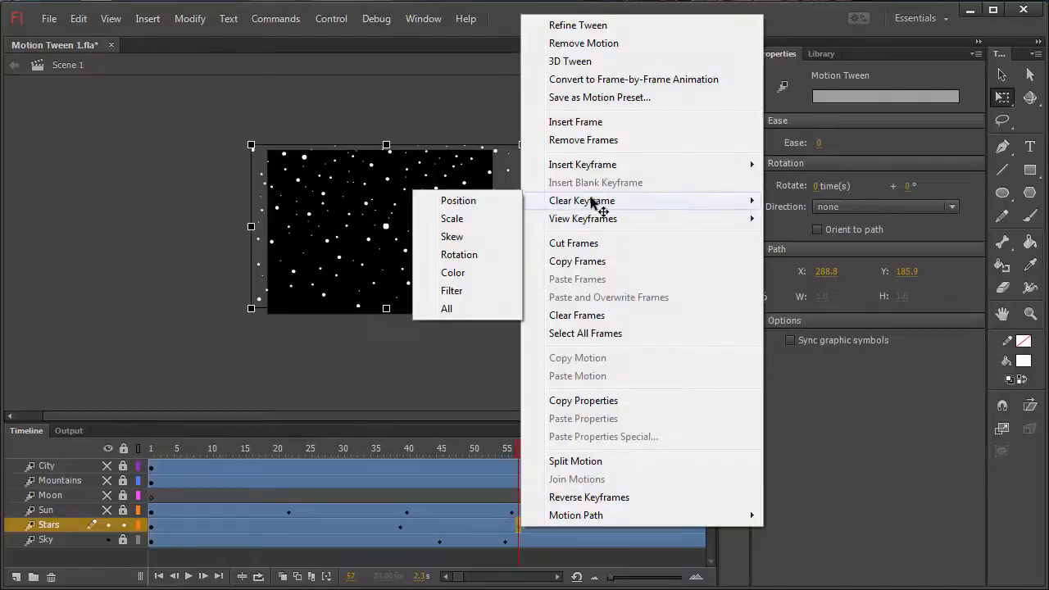
click(447, 309)
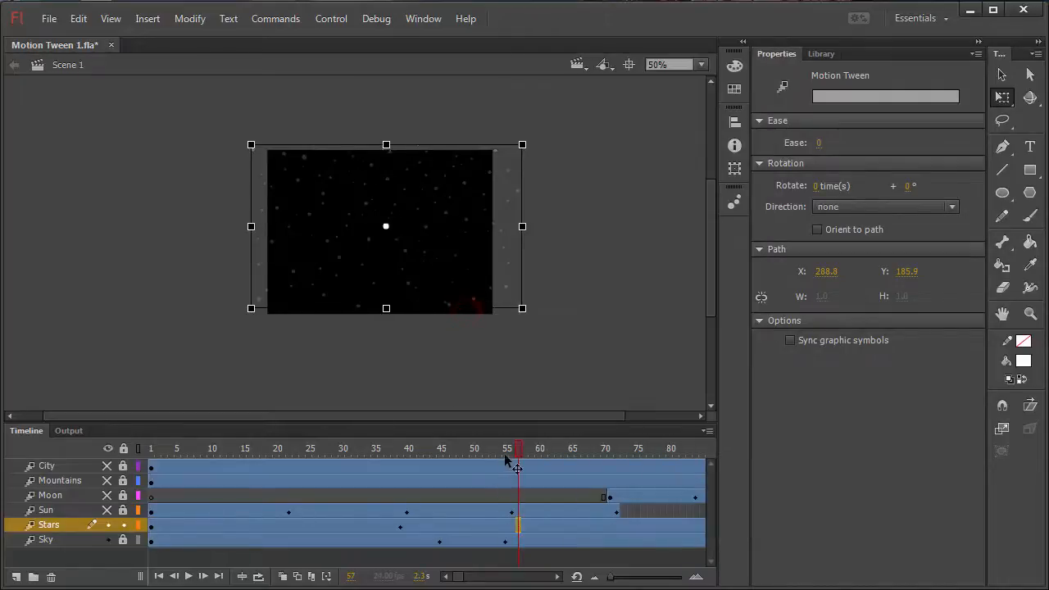
Step: Rotate the star field 180° at the Stars layer's frame 134 keyframe
drag(504, 453, 398, 484)
click(425, 303)
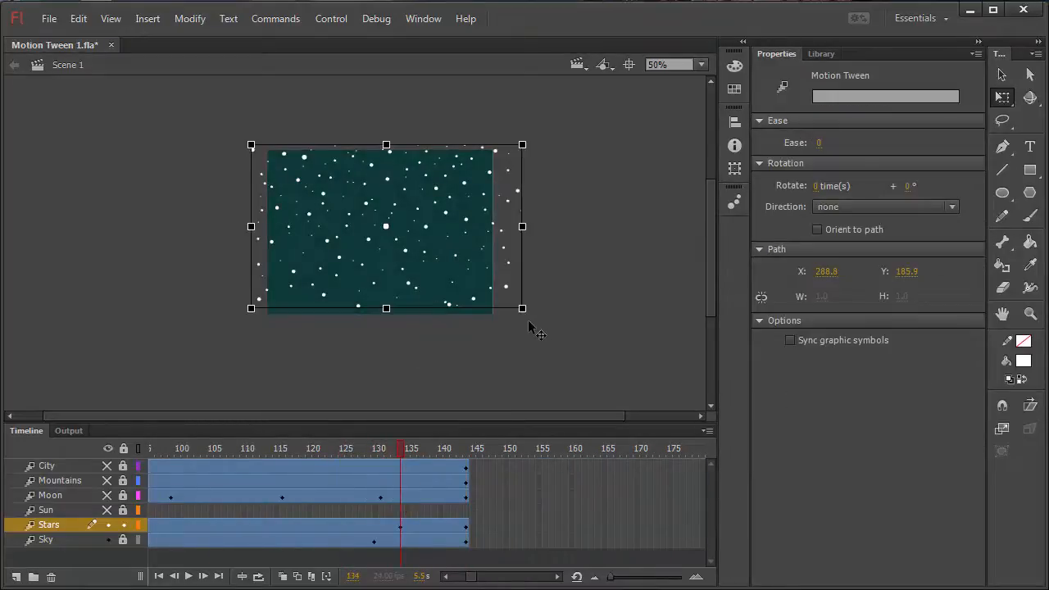
drag(533, 328, 130, 131)
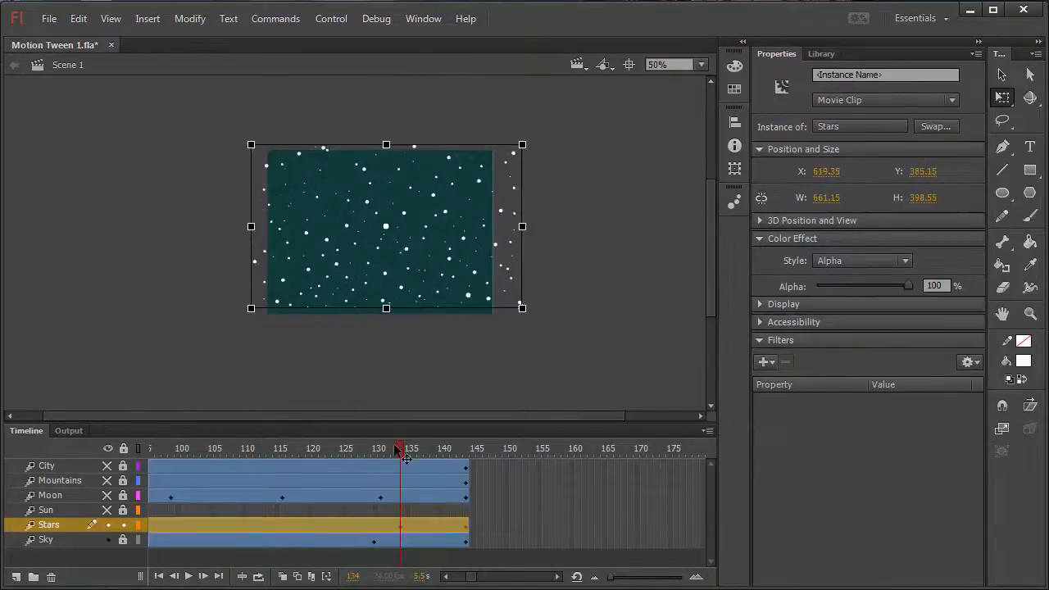
Step: Rotate and enlarge the transparent star field to about 1389 by 1469 px at the Stars layer's frame 39 keyframe
drag(404, 458, 395, 508)
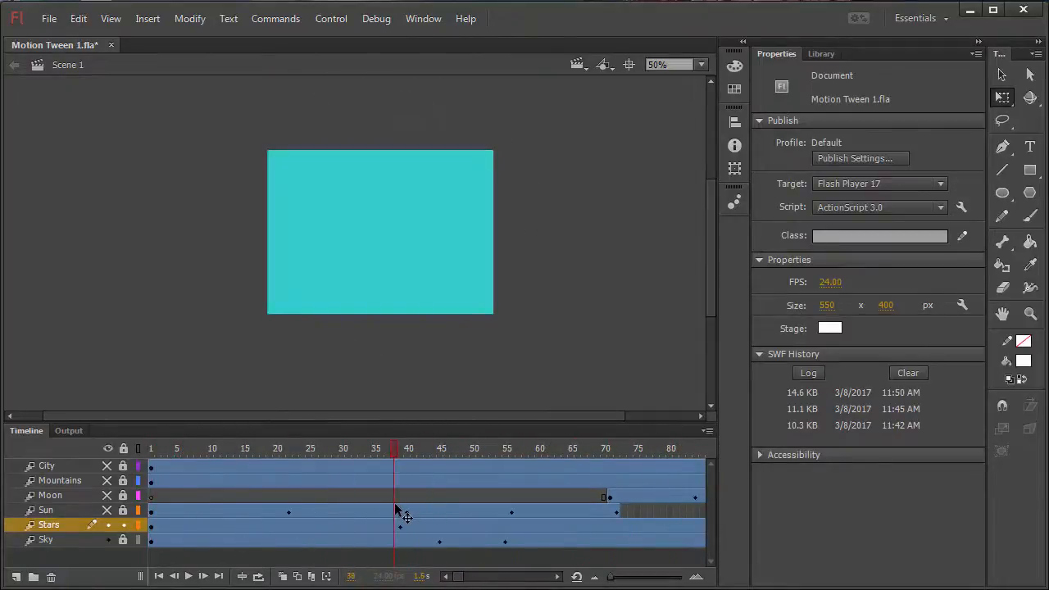
click(401, 524)
click(420, 279)
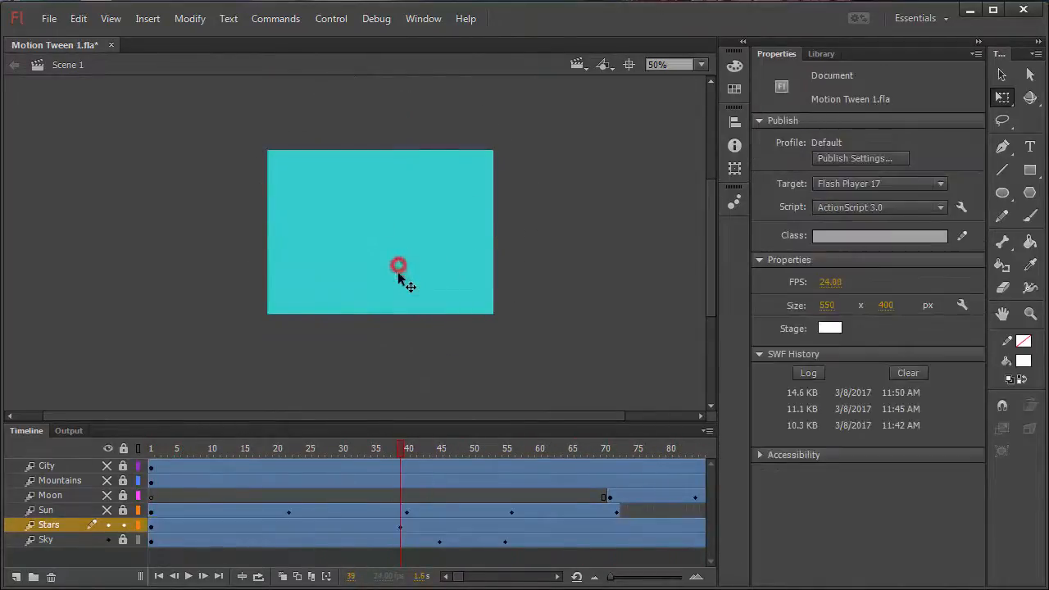
drag(246, 169, 400, 272)
drag(408, 383, 363, 580)
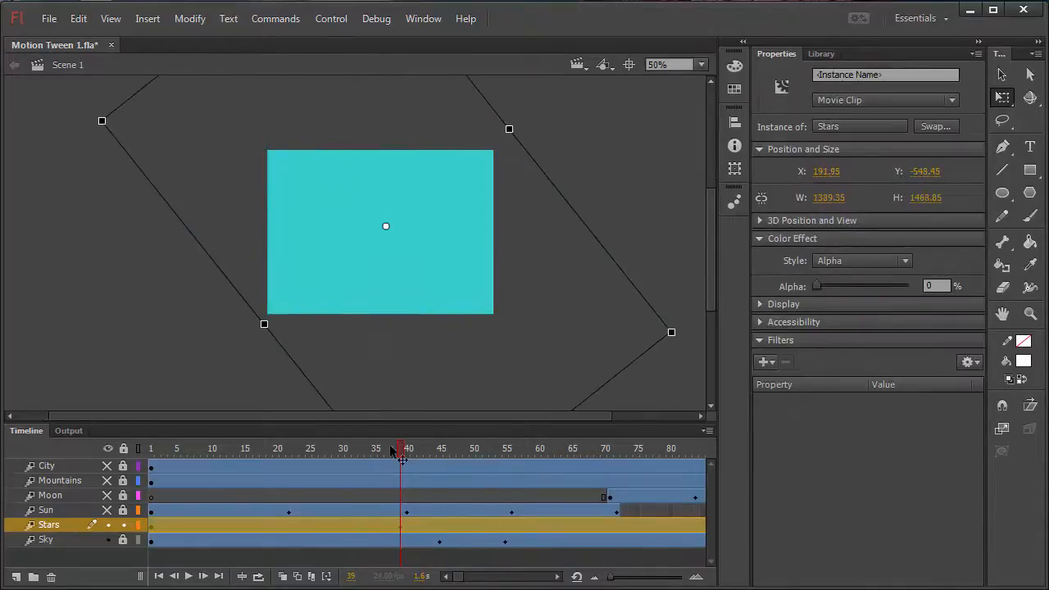
Step: Scrub through the stars' rotation up to frame 144 and test the movie
drag(399, 448, 791, 427)
drag(874, 434, 302, 411)
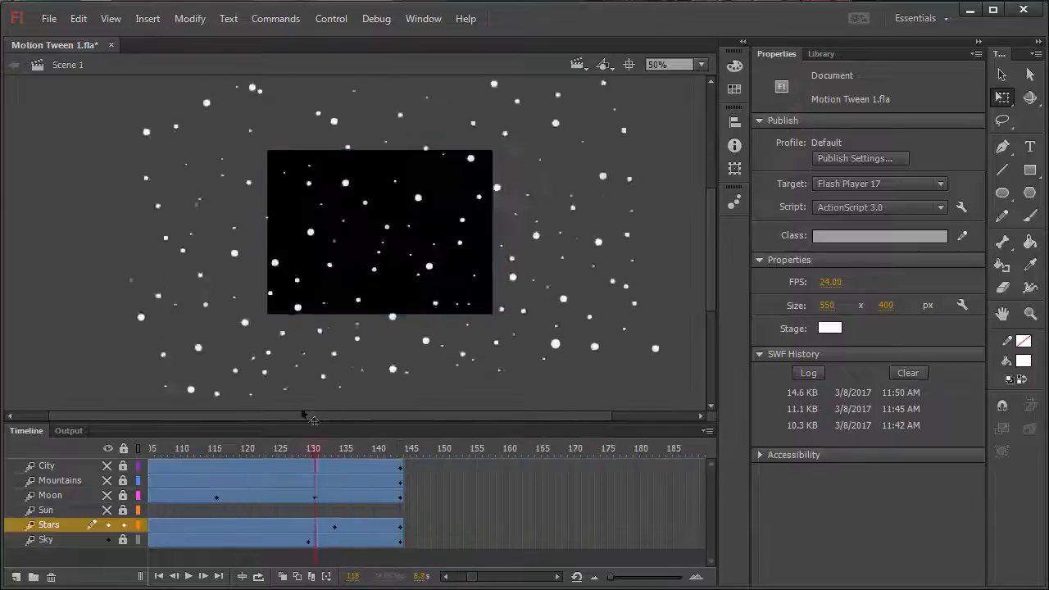
drag(155, 425, 59, 435)
drag(562, 432, 518, 455)
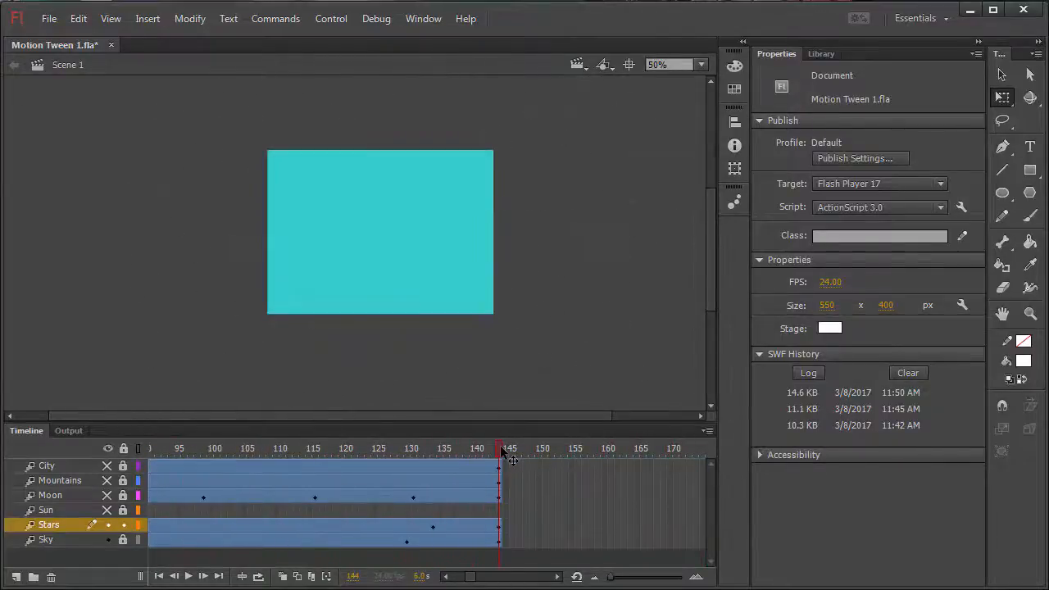
key(ctrl+Return)
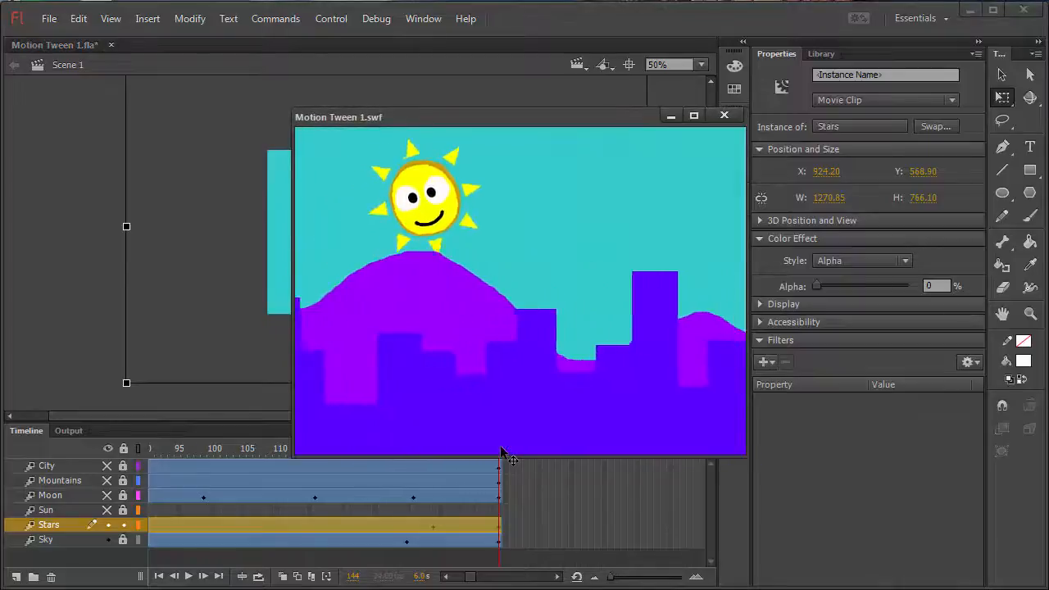